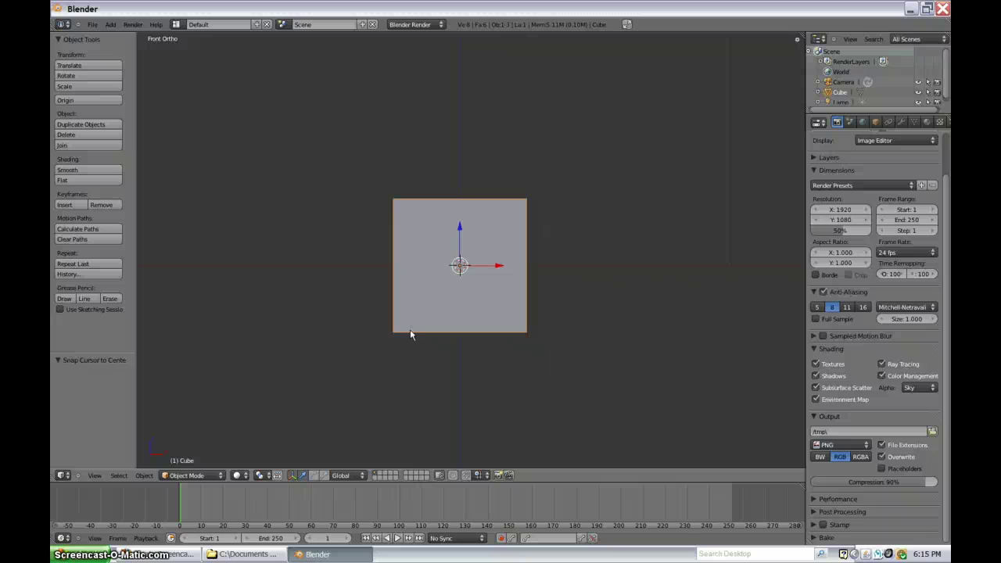
Step: Enable background images for the 3D view, add an image slot and start opening an image file for it
{"action": "mouse_move", "coordinate": [414, 325]}
{"action": "middle_mouse_down", "text": "shift"}
{"action": "mouse_move", "coordinate": [460, 322]}
{"action": "mouse_move", "coordinate": [415, 318]}
{"action": "mouse_move", "coordinate": [430, 324]}
{"action": "mouse_move", "coordinate": [419, 332]}
{"action": "middle_mouse_up", "text": "shift"}
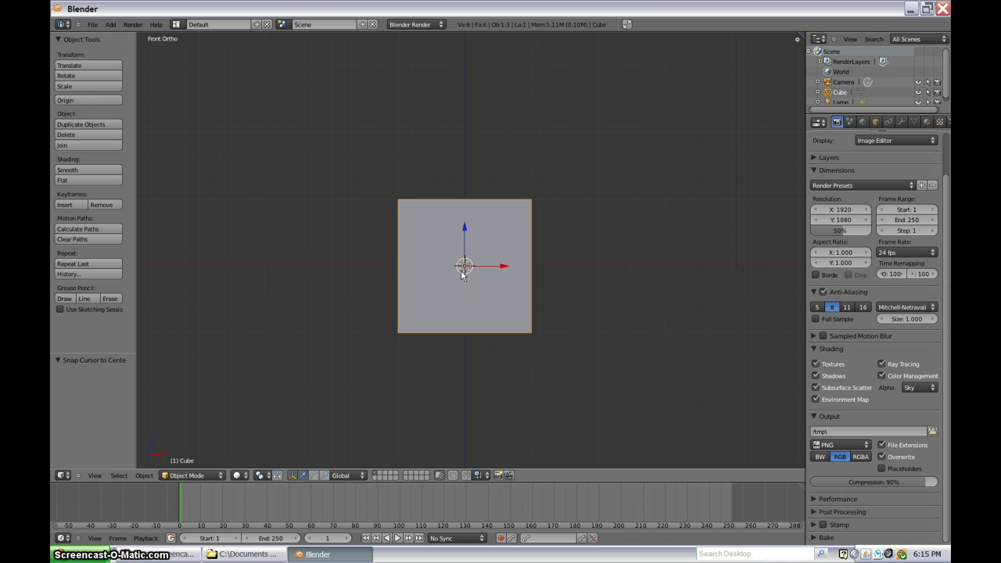
{"action": "middle_click_drag", "start_coordinate": [537, 320], "coordinate": [538, 306], "text": "shift"}
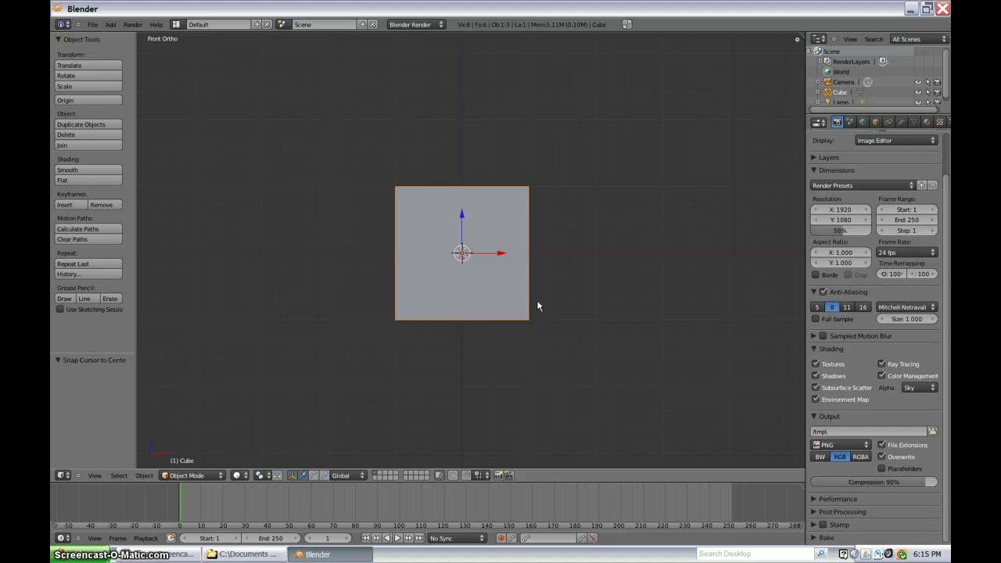
{"action": "key", "text": "n"}
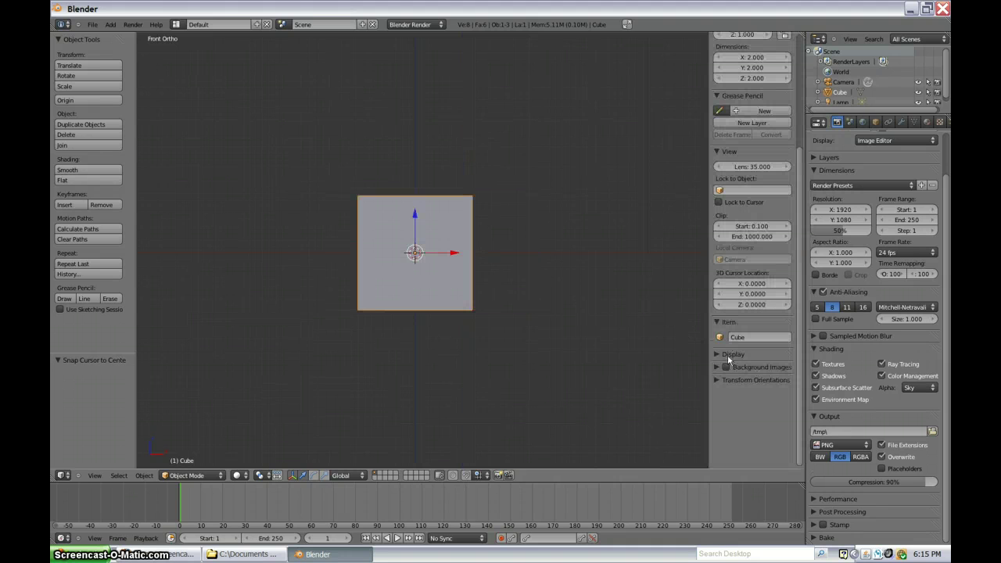
{"action": "left_click", "coordinate": [716, 366]}
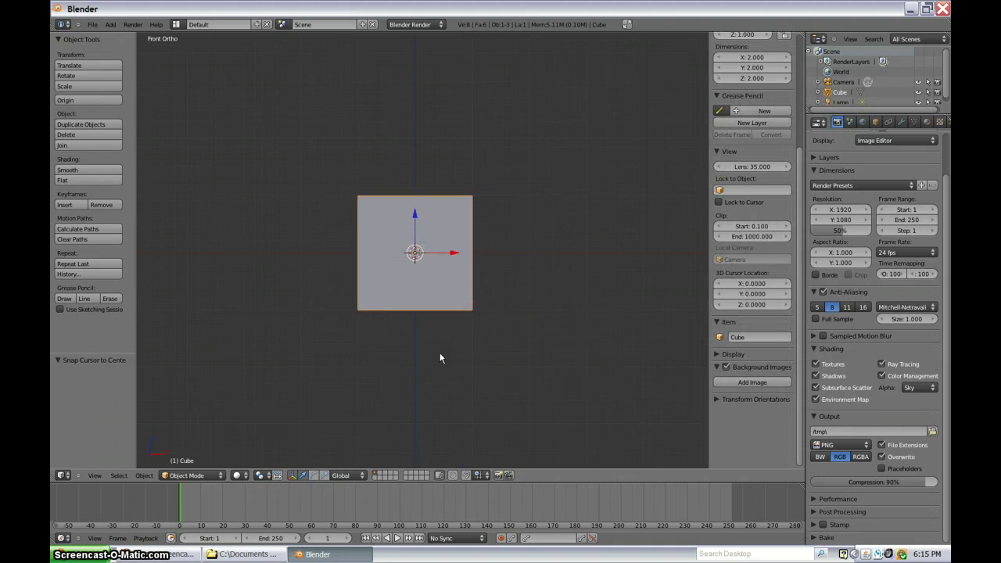
{"action": "left_click", "coordinate": [729, 380]}
{"action": "left_click", "coordinate": [740, 396]}
{"action": "left_click", "coordinate": [758, 434]}
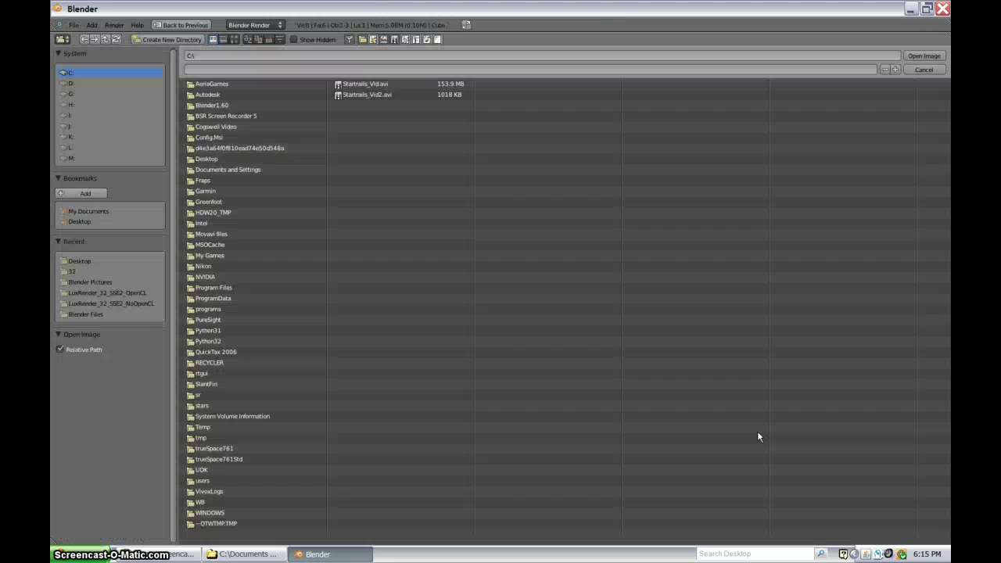
Step: Load FN_SCAR-H_(Standard).jpg from My Pictures\Blender Pictures as the background image
{"action": "left_click", "coordinate": [88, 211]}
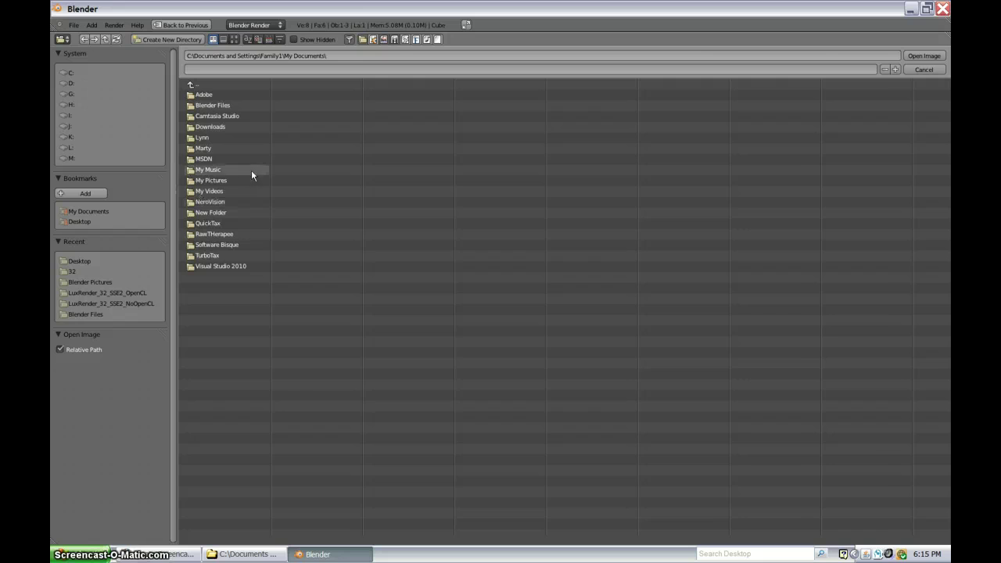
{"action": "left_click", "coordinate": [233, 178]}
{"action": "left_click", "coordinate": [219, 105]}
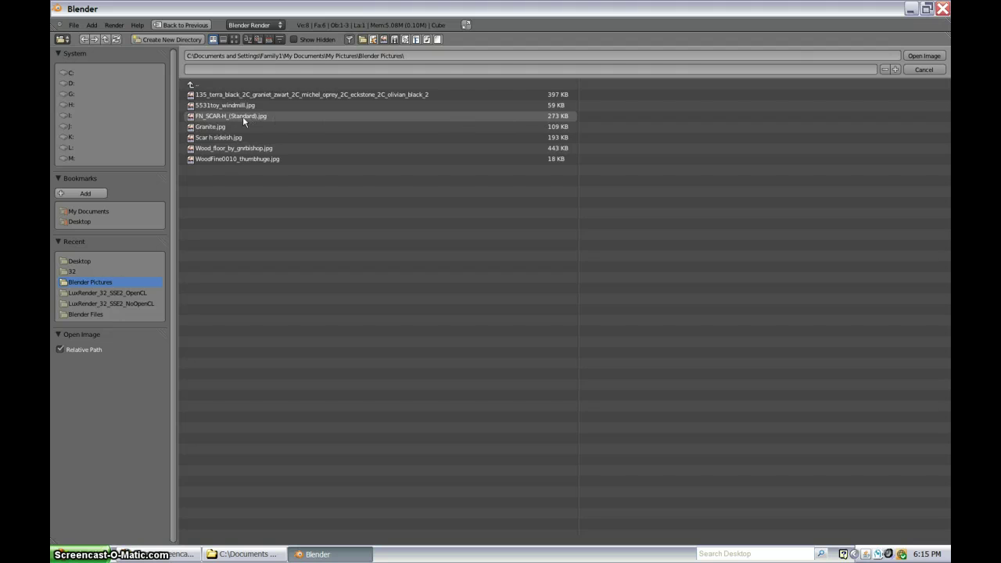
{"action": "left_click", "coordinate": [205, 117]}
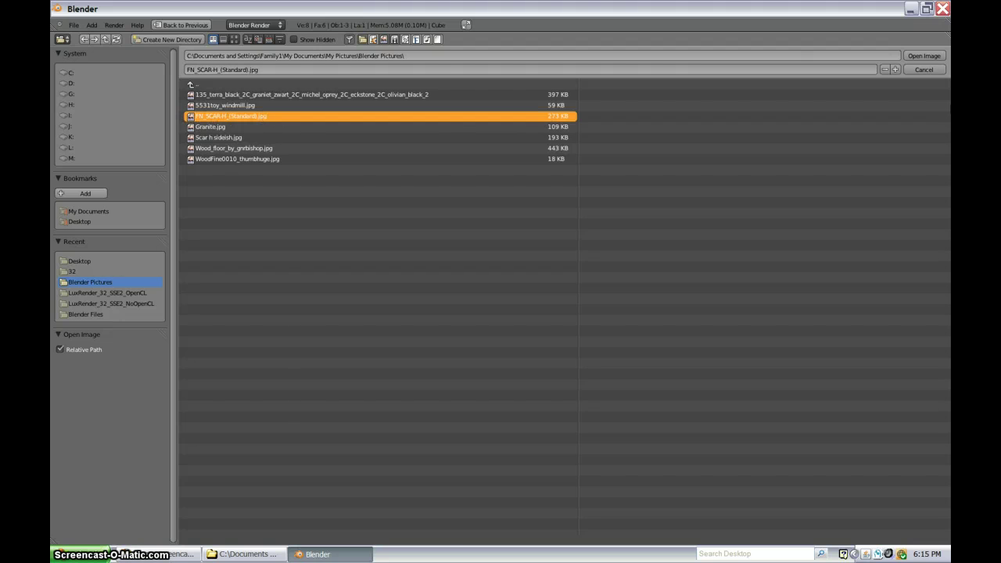
{"action": "left_click", "coordinate": [934, 56]}
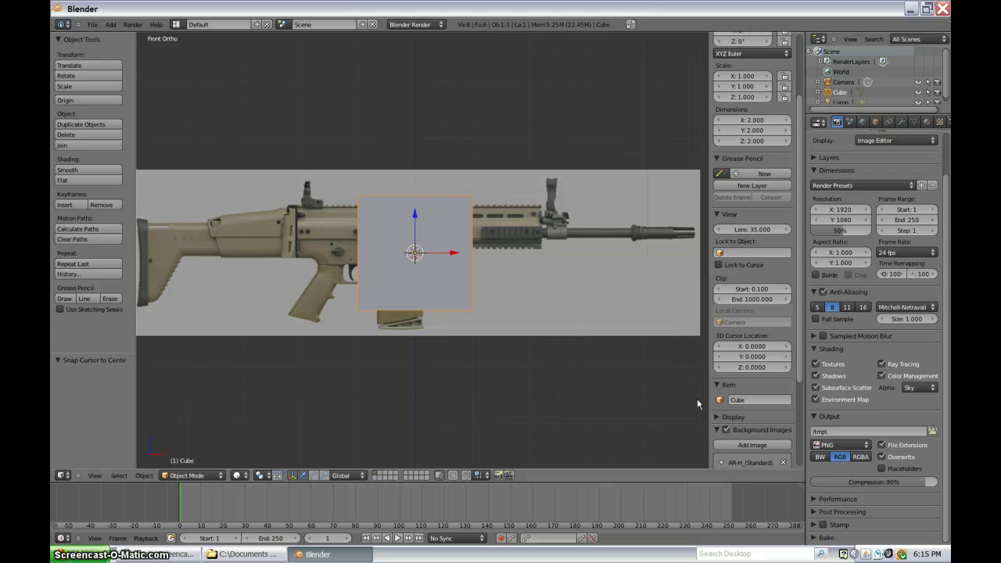
Step: Set the background image's opacity to 1.000 and hide the view properties and object tools
{"action": "scroll", "coordinate": [739, 419], "scroll_direction": "down", "scroll_amount": 4}
{"action": "left_click_drag", "start_coordinate": [760, 430], "coordinate": [790, 430]}
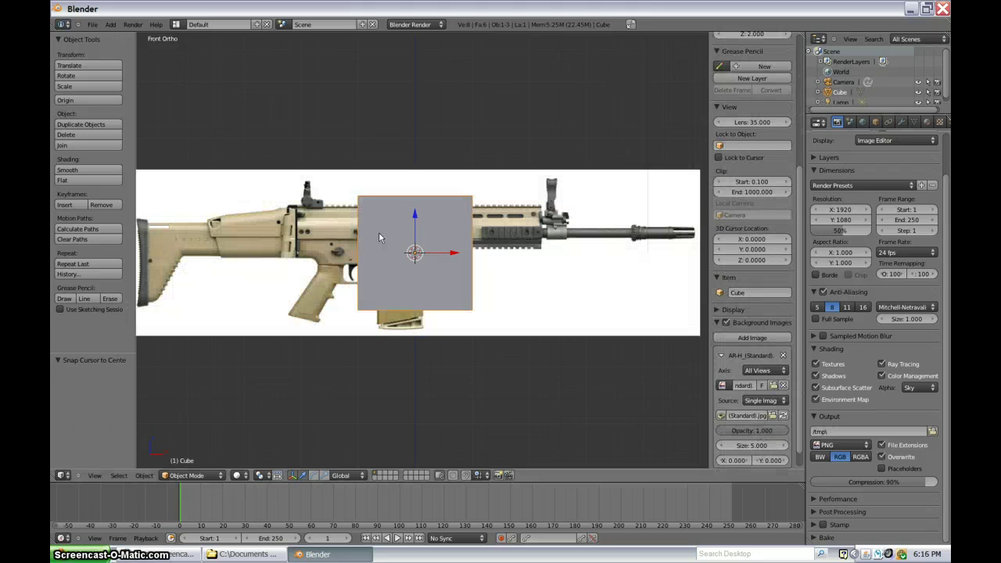
{"action": "scroll", "coordinate": [383, 229], "scroll_direction": "up", "scroll_amount": 1}
{"action": "middle_click_drag", "start_coordinate": [393, 225], "coordinate": [455, 203], "text": "shift"}
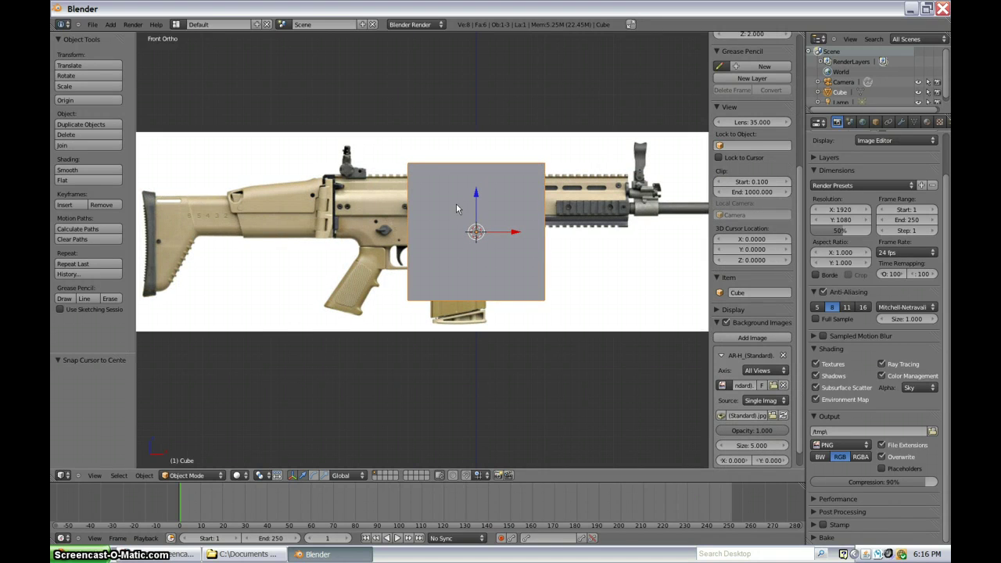
{"action": "key", "text": "n"}
{"action": "key", "text": "t"}
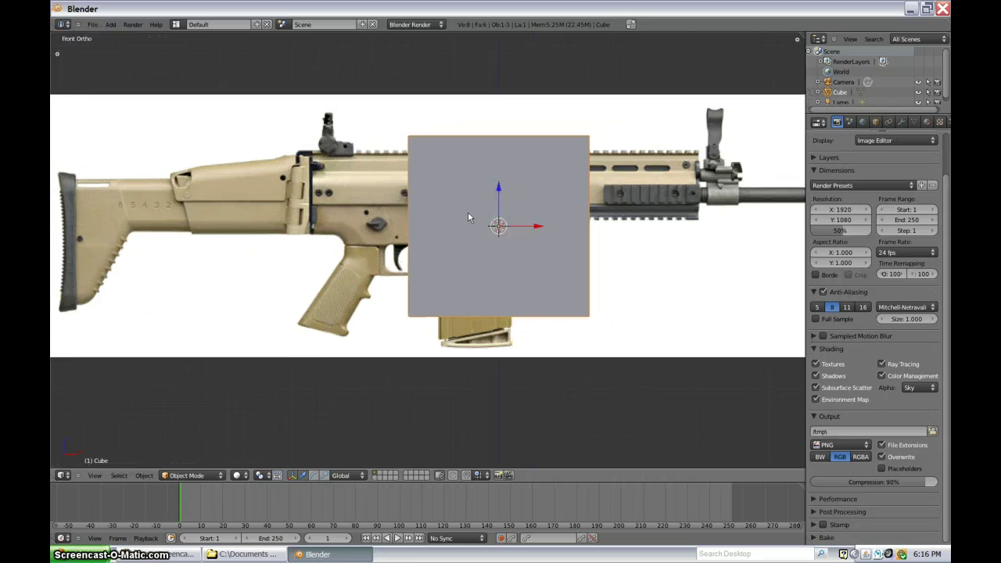
{"action": "middle_click_drag", "start_coordinate": [560, 180], "coordinate": [487, 215], "text": "shift"}
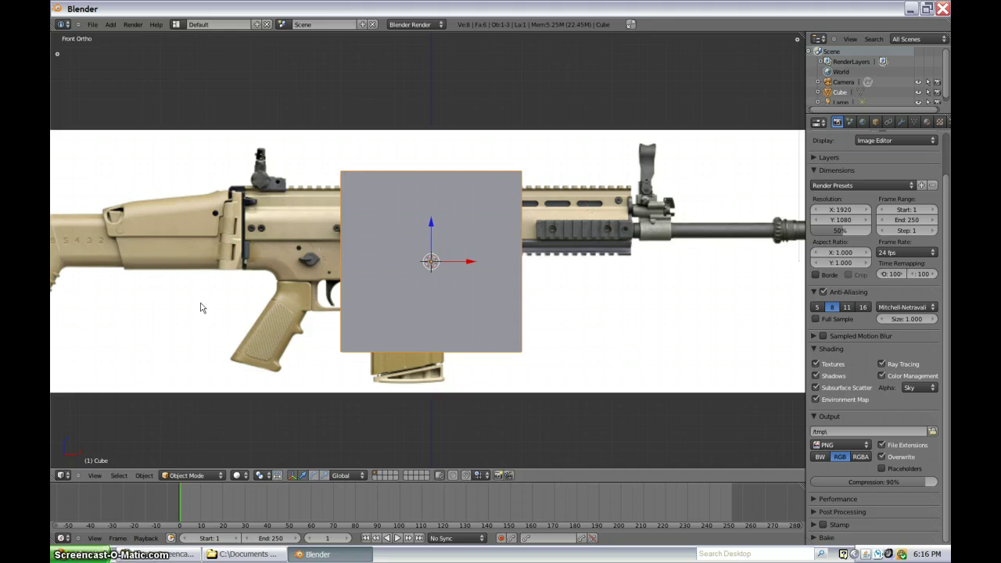
Step: Delete the default cube from the scene
{"action": "key", "text": "x"}
{"action": "scroll", "coordinate": [483, 268], "scroll_direction": "down", "scroll_amount": 3}
{"action": "middle_click_drag", "start_coordinate": [483, 267], "coordinate": [422, 303]}
{"action": "scroll", "coordinate": [386, 368], "scroll_direction": "up", "scroll_amount": 3}
{"action": "scroll", "coordinate": [386, 368], "scroll_direction": "down", "scroll_amount": 4}
{"action": "key", "text": "x"}
{"action": "left_click", "coordinate": [401, 300]}
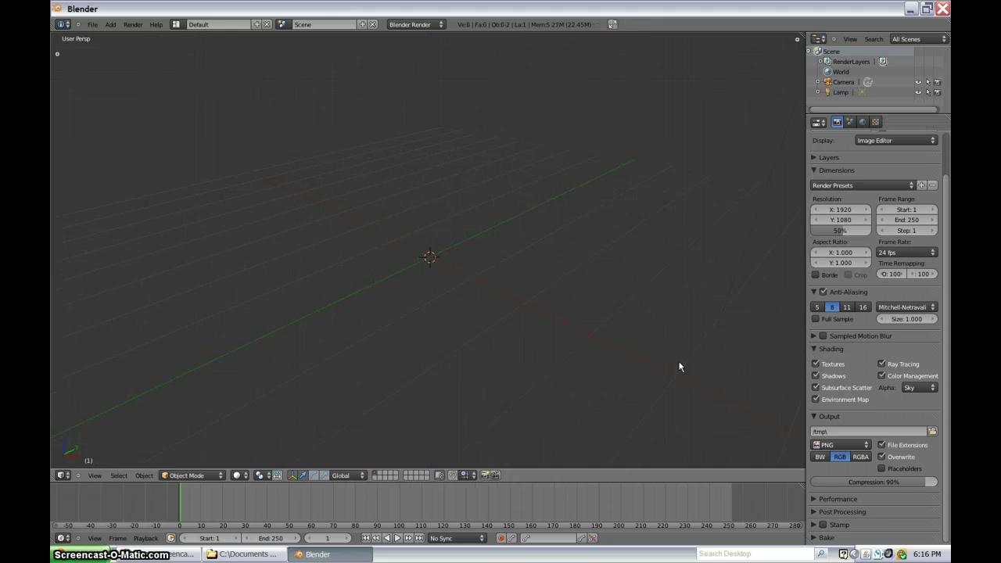
Step: Turn off the grid floor and the X and Y axis lines, and return to the front orthographic view
{"action": "key", "text": "n"}
{"action": "scroll", "coordinate": [734, 341], "scroll_direction": "up", "scroll_amount": 5}
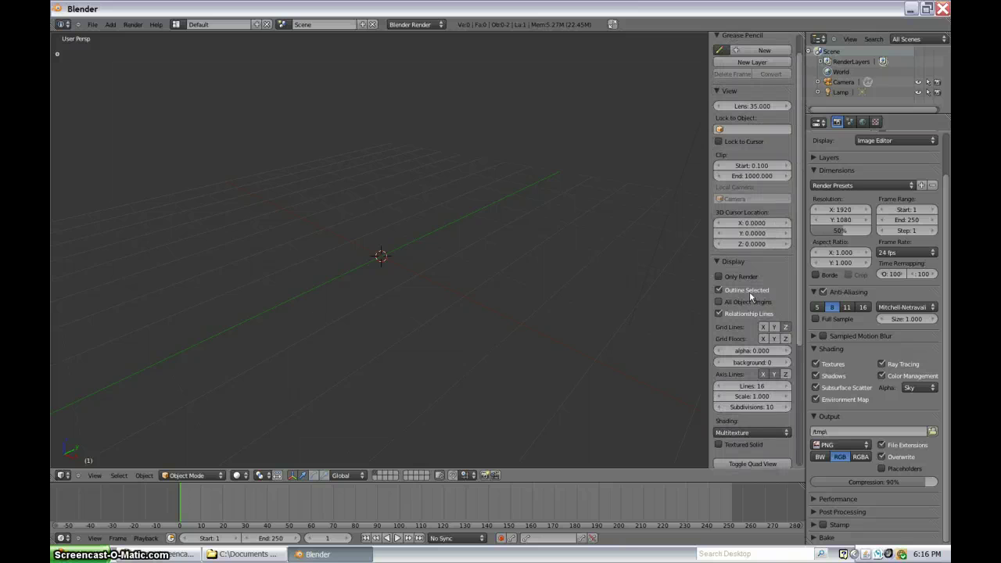
{"action": "left_click", "coordinate": [786, 327]}
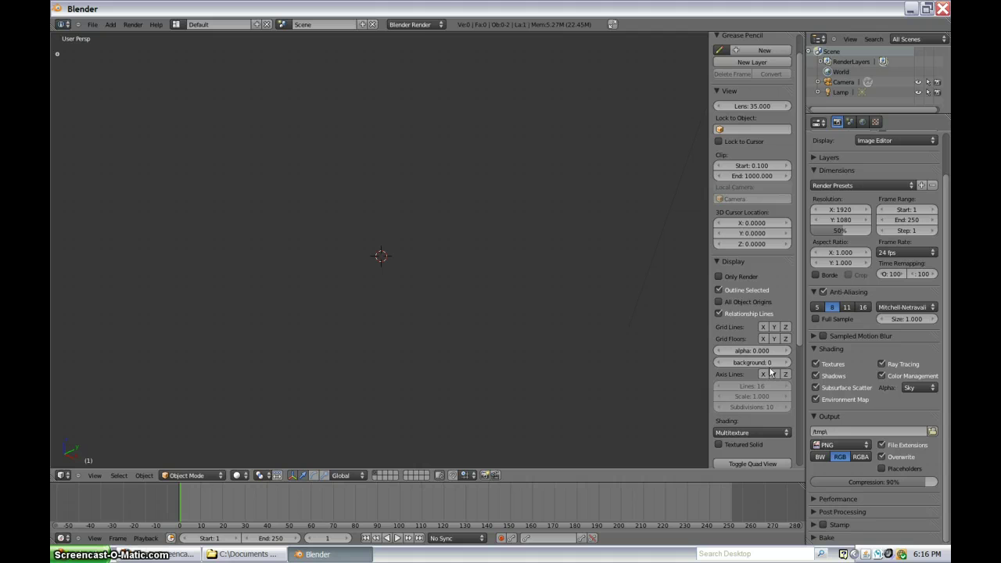
{"action": "key", "text": "n"}
{"action": "key", "text": "KP_1"}
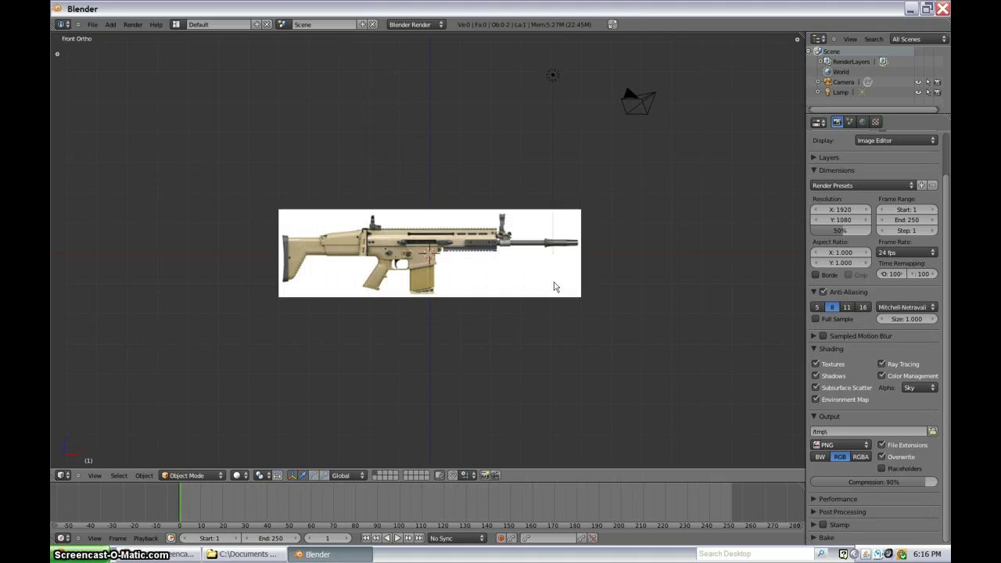
Step: Add a plane mesh at the 3D cursor over the rifle reference image
{"action": "scroll", "coordinate": [554, 283], "scroll_direction": "up", "scroll_amount": 10}
{"action": "middle_click_drag", "start_coordinate": [439, 265], "coordinate": [381, 381], "text": "shift"}
{"action": "scroll", "coordinate": [382, 381], "scroll_direction": "down", "scroll_amount": 3}
{"action": "middle_click_drag", "start_coordinate": [529, 310], "coordinate": [52, 324], "text": "shift"}
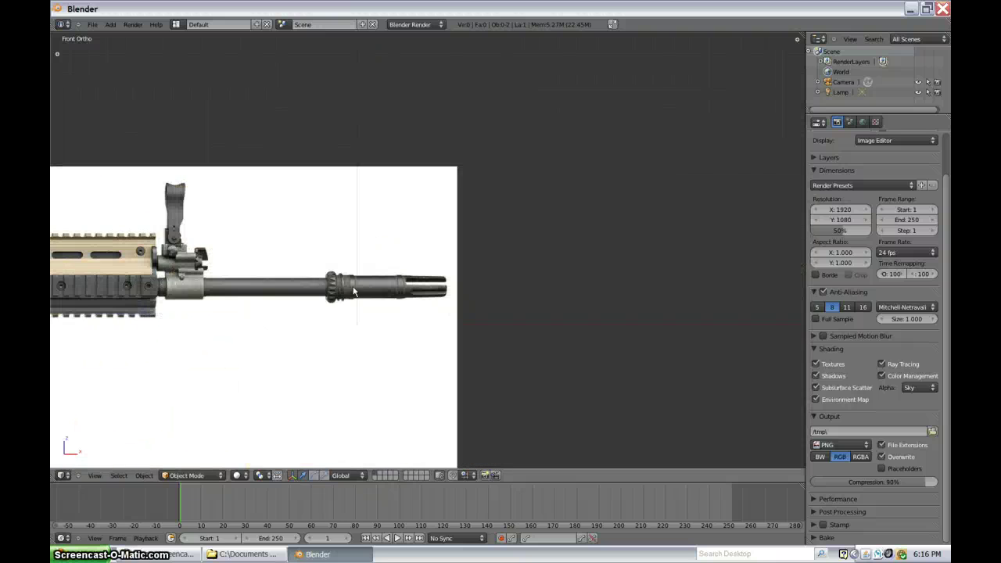
{"action": "middle_click_drag", "start_coordinate": [117, 270], "coordinate": [682, 192], "text": "shift"}
{"action": "scroll", "coordinate": [471, 196], "scroll_direction": "up", "scroll_amount": 2}
{"action": "key", "text": "shift+a"}
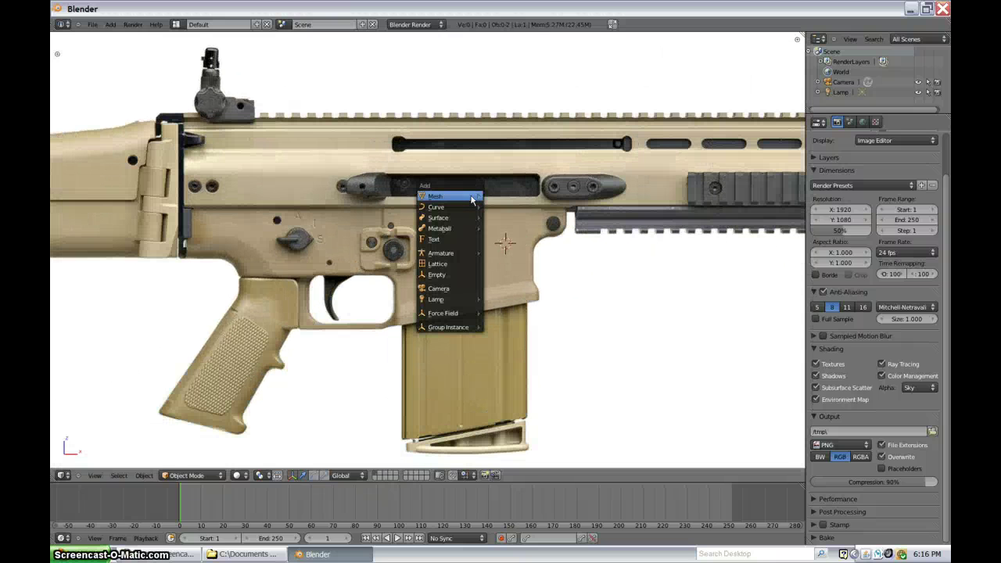
{"action": "mouse_move", "coordinate": [470, 196]}
{"action": "left_click", "coordinate": [531, 196]}
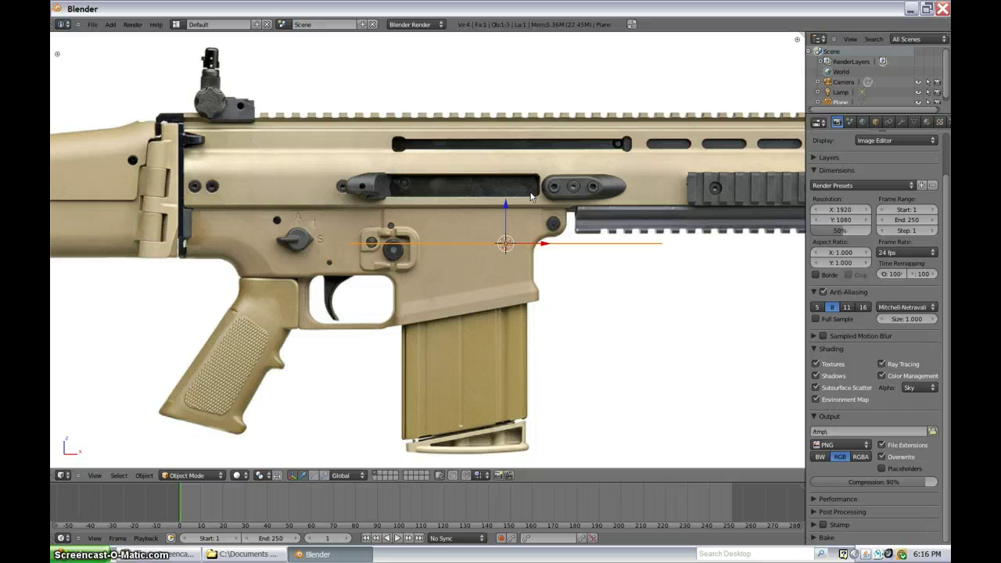
Step: Rotate the plane's geometry 90 degrees about the X axis in Edit Mode so it faces the front view
{"action": "key", "text": "Tab"}
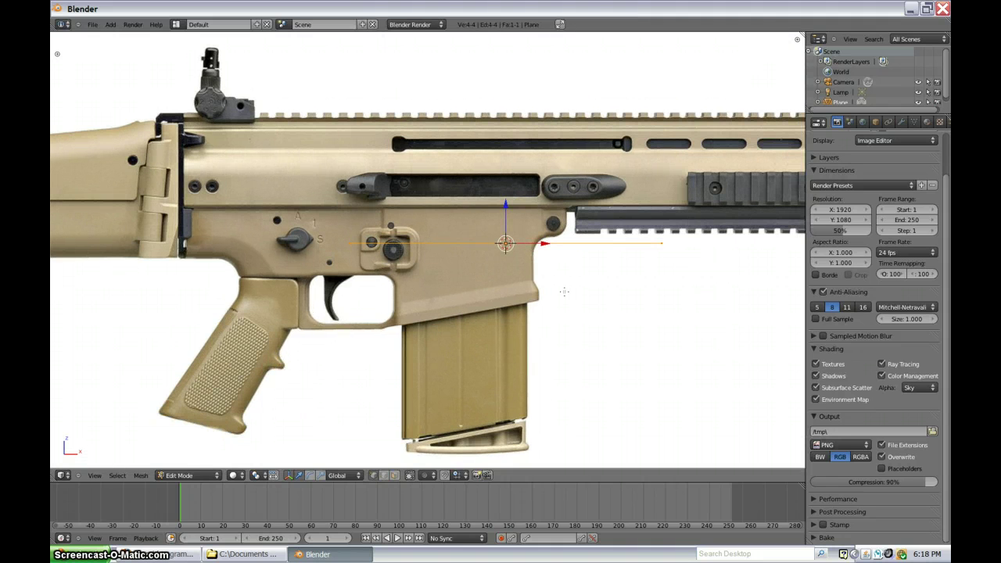
{"action": "middle_click_drag", "start_coordinate": [594, 276], "coordinate": [561, 269], "text": "shift"}
{"action": "type", "text": "r"}
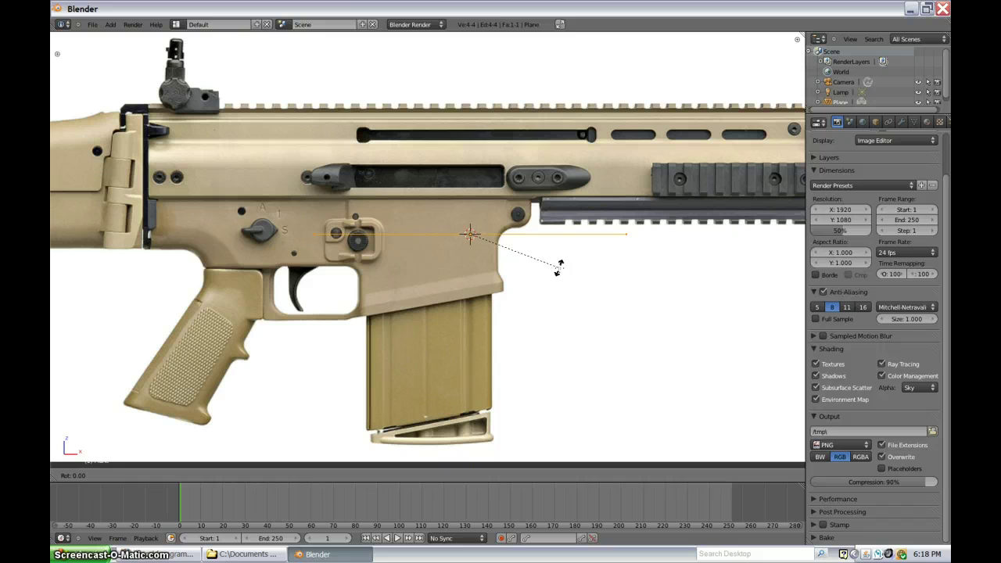
{"action": "type", "text": "x90"}
{"action": "key", "text": "Return"}
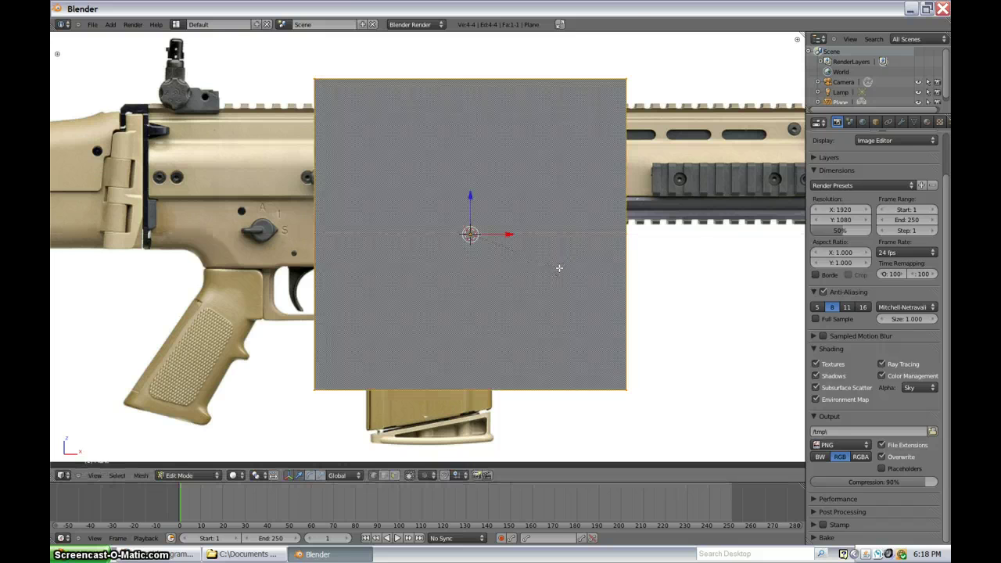
{"action": "key", "text": "Tab"}
{"action": "key", "text": "Tab"}
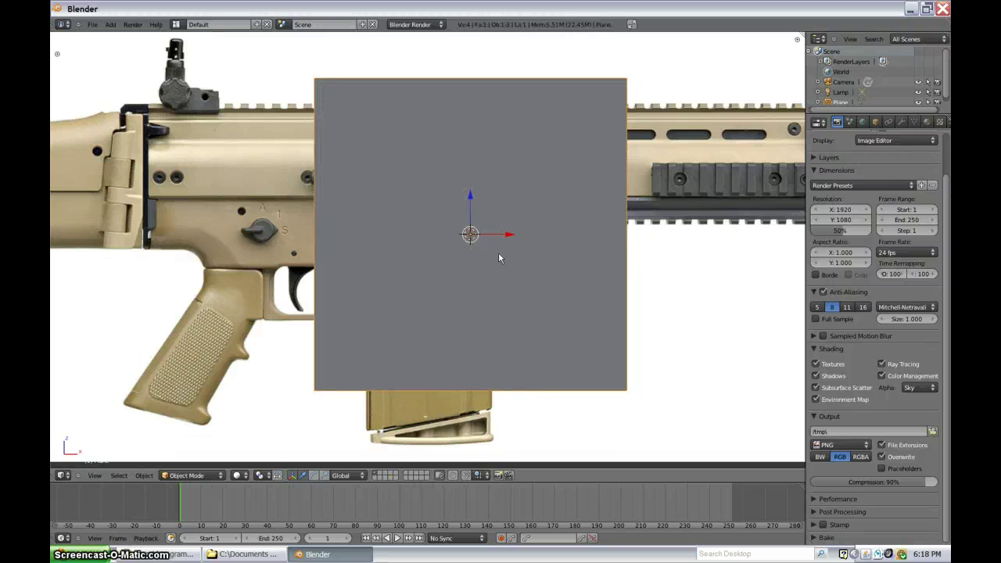
Step: Move the plane over the rifle's pistol grip and display it as wireframe
{"action": "middle_click_drag", "start_coordinate": [512, 264], "coordinate": [680, 222], "text": "shift"}
{"action": "key", "text": "g"}
{"action": "left_click", "coordinate": [399, 341]}
{"action": "key", "text": "z"}
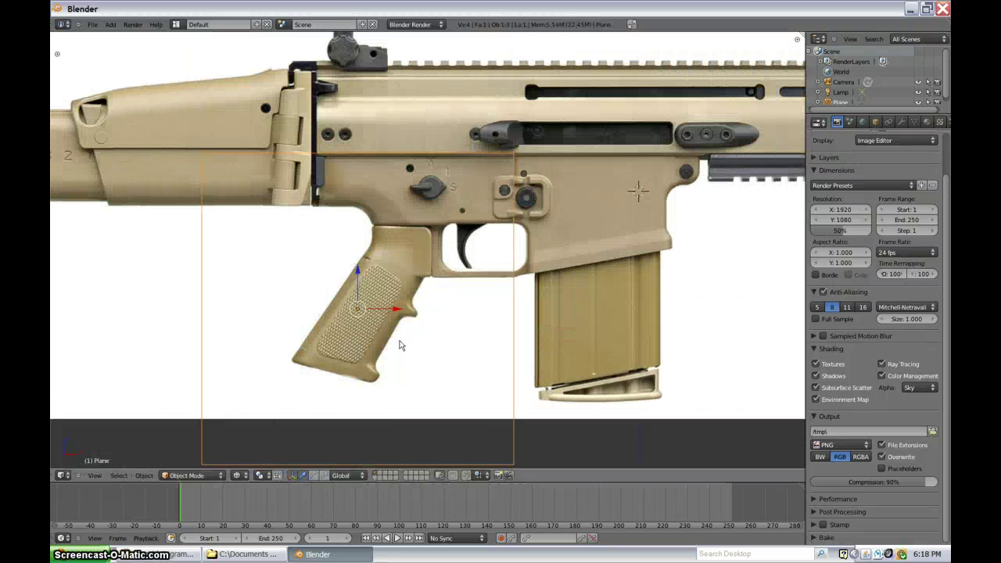
{"action": "scroll", "coordinate": [442, 349], "scroll_direction": "up", "scroll_amount": 1}
{"action": "key", "text": "g"}
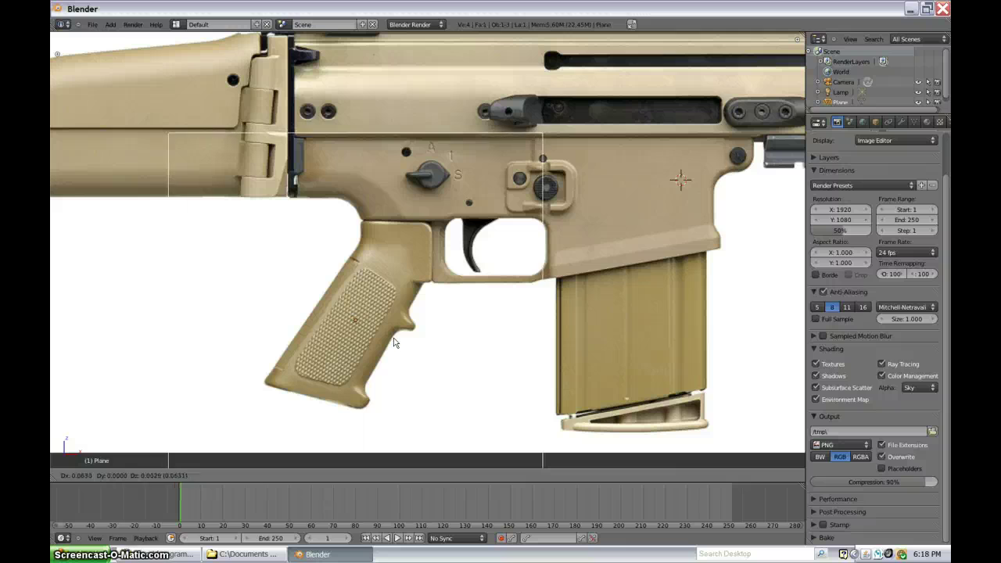
{"action": "left_click", "coordinate": [394, 341]}
{"action": "scroll", "coordinate": [394, 341], "scroll_direction": "down", "scroll_amount": 3}
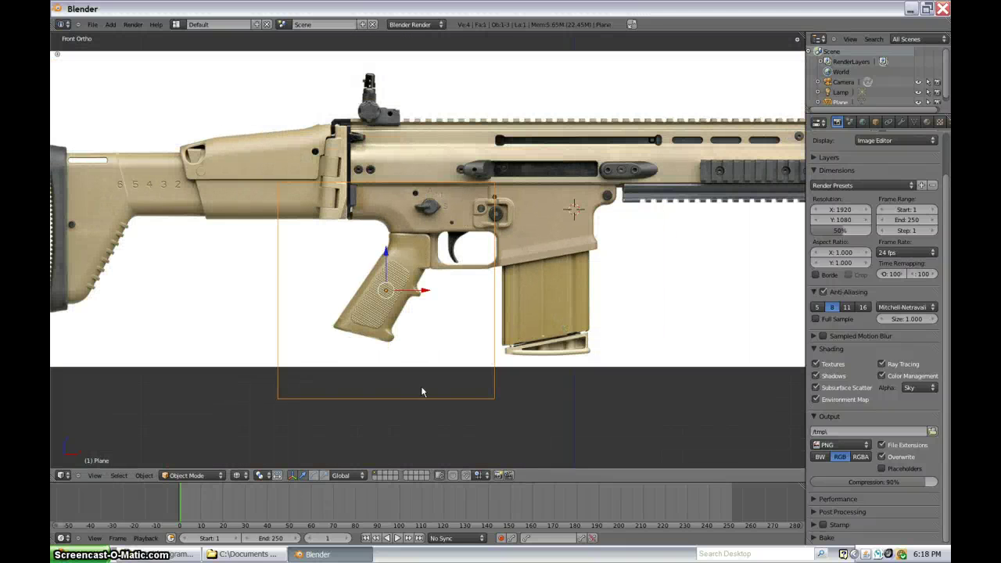
Step: Rotate the plane's geometry to match the pistol grip's slant and scale it down to fit within the grip
{"action": "key", "text": "Tab"}
{"action": "key", "text": "r"}
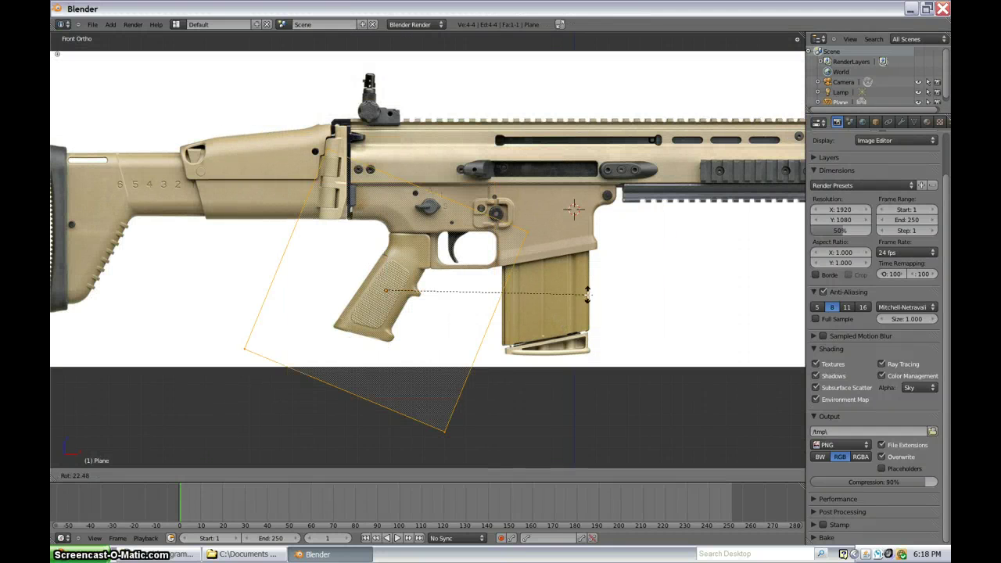
{"action": "left_click", "coordinate": [556, 289]}
{"action": "key", "text": "s"}
{"action": "left_click", "coordinate": [431, 310]}
{"action": "scroll", "coordinate": [431, 311], "scroll_direction": "up", "scroll_amount": 3}
{"action": "scroll", "coordinate": [431, 311], "scroll_direction": "up", "scroll_amount": 1}
{"action": "middle_click_drag", "start_coordinate": [431, 311], "coordinate": [447, 245], "text": "shift"}
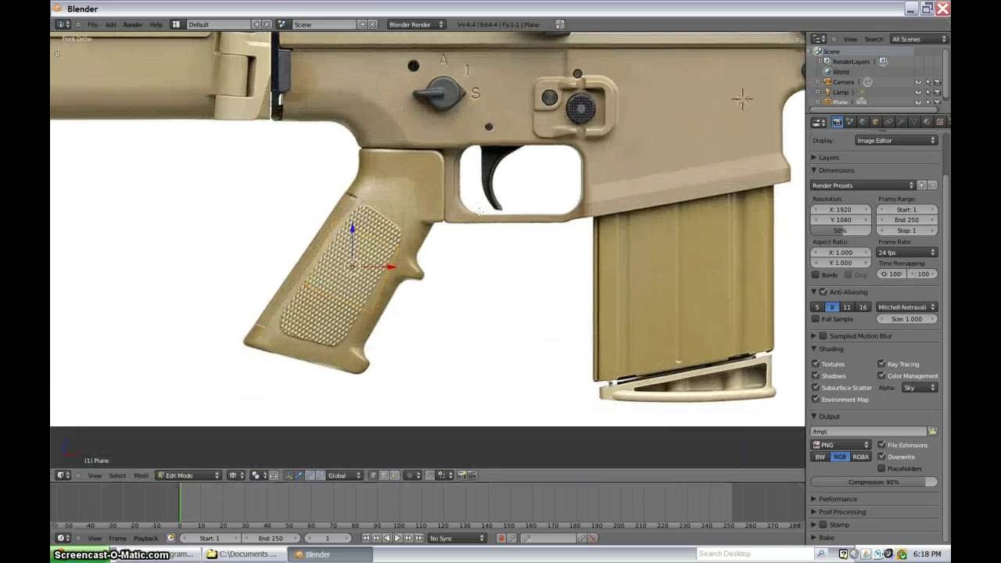
{"action": "key", "text": "r"}
{"action": "left_click", "coordinate": [491, 236]}
Step: Move the plane's lower edge to the bottom of the grip and place its rear vertex near the grip's lower rear corner
{"action": "scroll", "coordinate": [490, 237], "scroll_direction": "up", "scroll_amount": 2}
{"action": "right_click", "coordinate": [341, 336]}
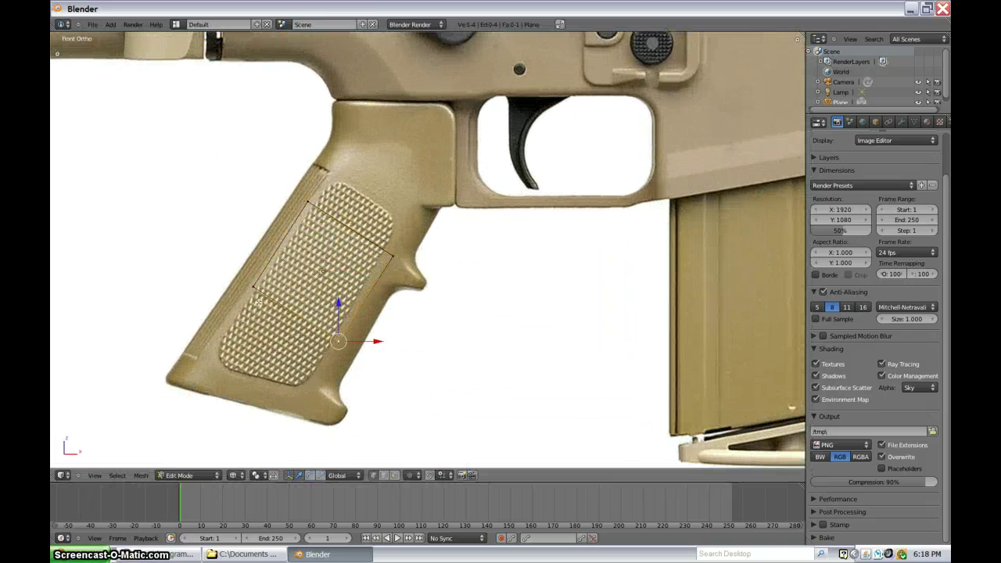
{"action": "right_click", "coordinate": [254, 289], "text": "shift"}
{"action": "key", "text": "g"}
{"action": "left_click", "coordinate": [213, 364]}
{"action": "right_click", "coordinate": [213, 364]}
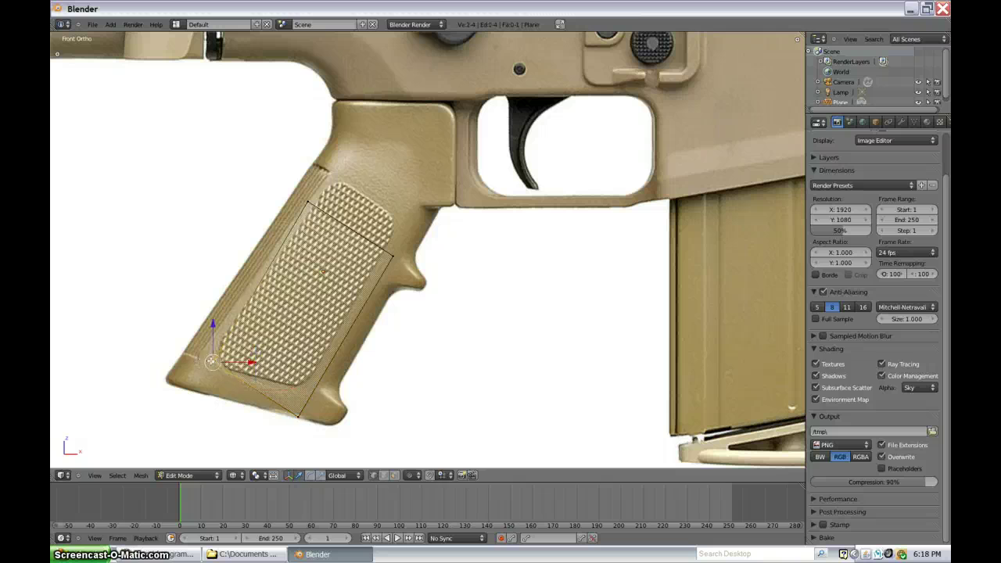
{"action": "key", "text": "g"}
{"action": "left_click", "coordinate": [184, 389]}
Step: Move the plane's upper edge above the grip's textured area and adjust its rear vertex to the grip's back outline
{"action": "right_click", "coordinate": [308, 202]}
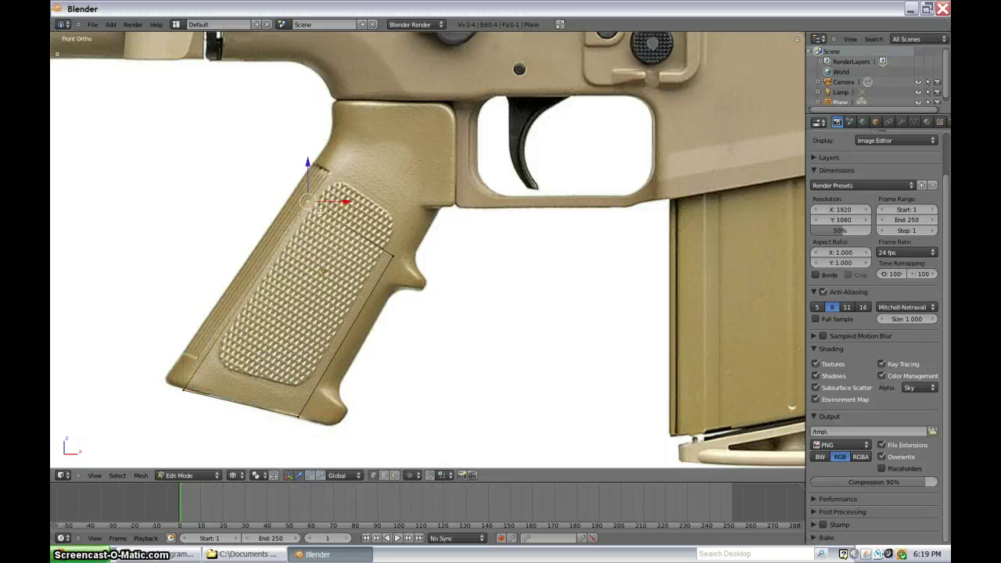
{"action": "right_click", "coordinate": [392, 253], "text": "shift"}
{"action": "key", "text": "g"}
{"action": "left_click", "coordinate": [427, 184]}
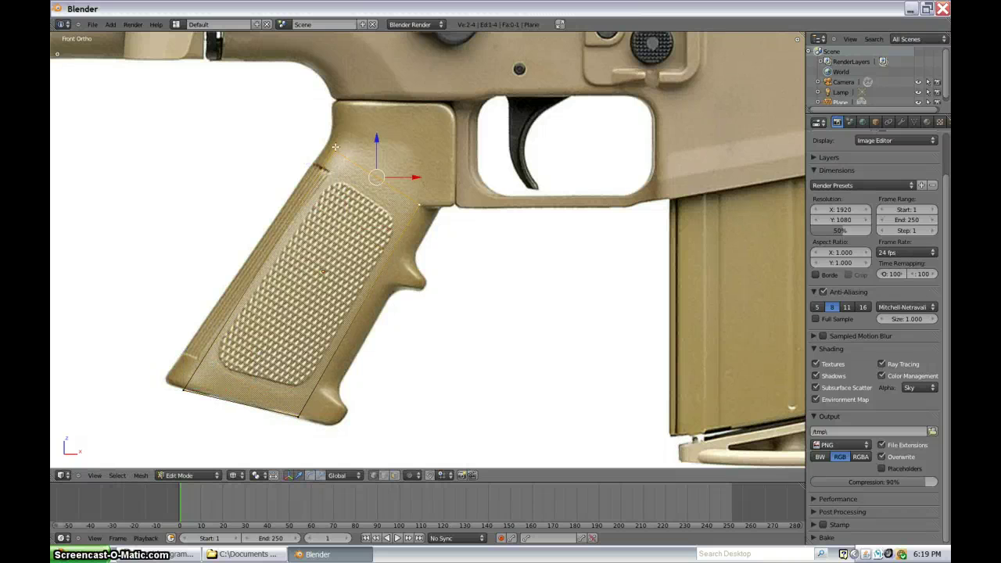
{"action": "right_click", "coordinate": [337, 153]}
{"action": "key", "text": "g"}
{"action": "left_click", "coordinate": [341, 163]}
Step: Add a Mirror modifier to the plane, mirroring across Y instead of X, with Clipping enabled
{"action": "right_click", "coordinate": [185, 386]}
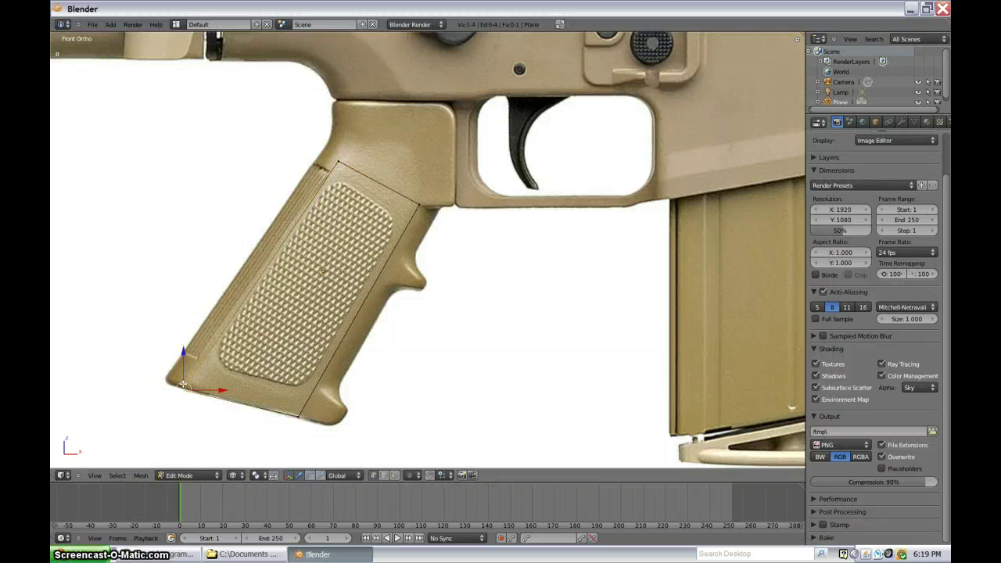
{"action": "key", "text": "Tab"}
{"action": "left_click", "coordinate": [901, 123]}
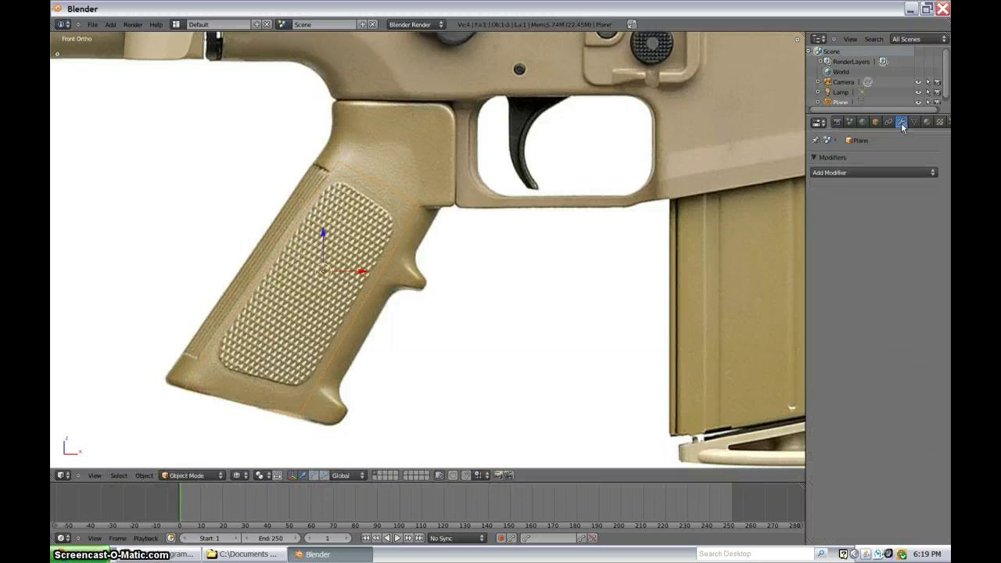
{"action": "left_click", "coordinate": [845, 175]}
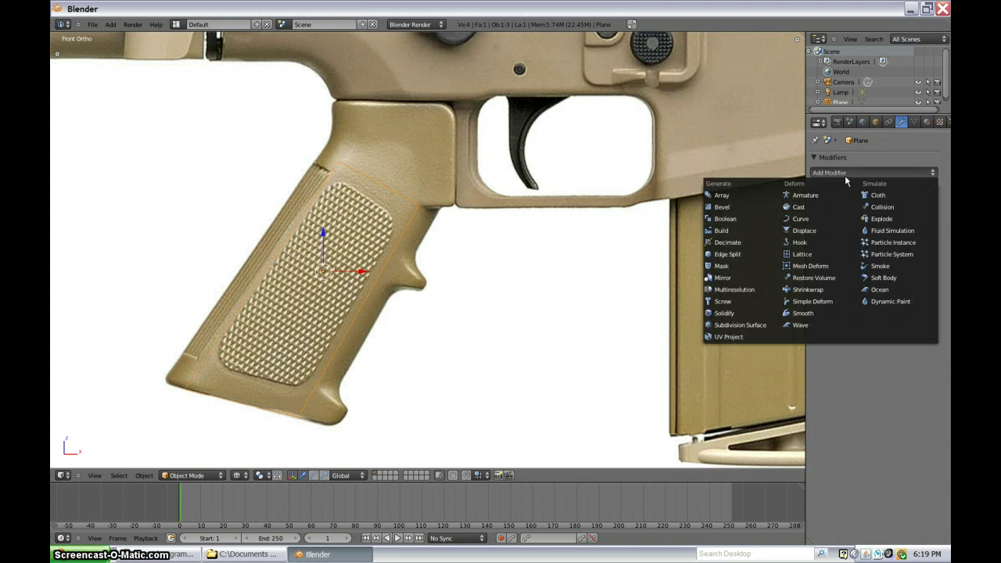
{"action": "left_click", "coordinate": [735, 287]}
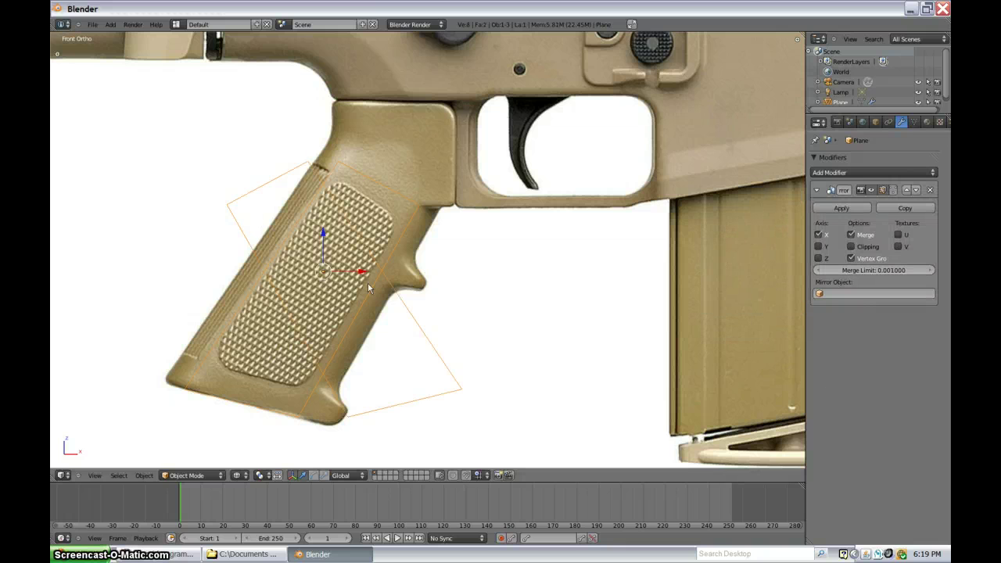
{"action": "left_click", "coordinate": [818, 235]}
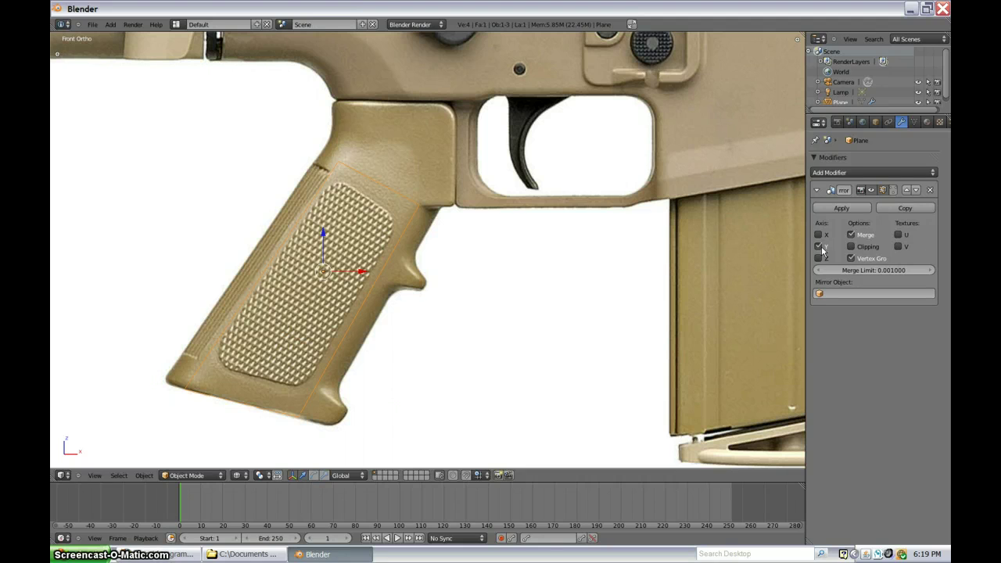
{"action": "left_click", "coordinate": [863, 247]}
Step: Disable the mirror's Clipping, move the whole plane along Y away from the mirror centre, and enable Clipping again
{"action": "middle_click_drag", "start_coordinate": [328, 297], "coordinate": [391, 301]}
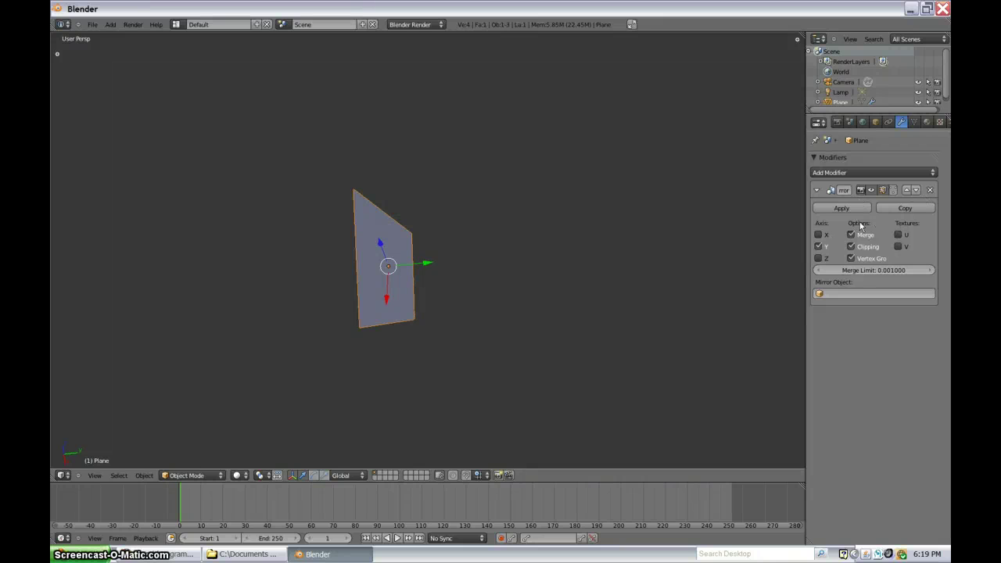
{"action": "middle_click_drag", "start_coordinate": [393, 198], "coordinate": [531, 243]}
{"action": "key", "text": "Tab"}
{"action": "key", "text": "a"}
{"action": "key", "text": "a"}
{"action": "middle_click_drag", "start_coordinate": [441, 257], "coordinate": [385, 261]}
{"action": "mouse_move", "coordinate": [508, 251]}
{"action": "left_mouse_down"}
{"action": "mouse_move", "coordinate": [487, 254]}
{"action": "mouse_move", "coordinate": [512, 254]}
{"action": "left_mouse_up"}
{"action": "middle_click_drag", "start_coordinate": [443, 238], "coordinate": [735, 248]}
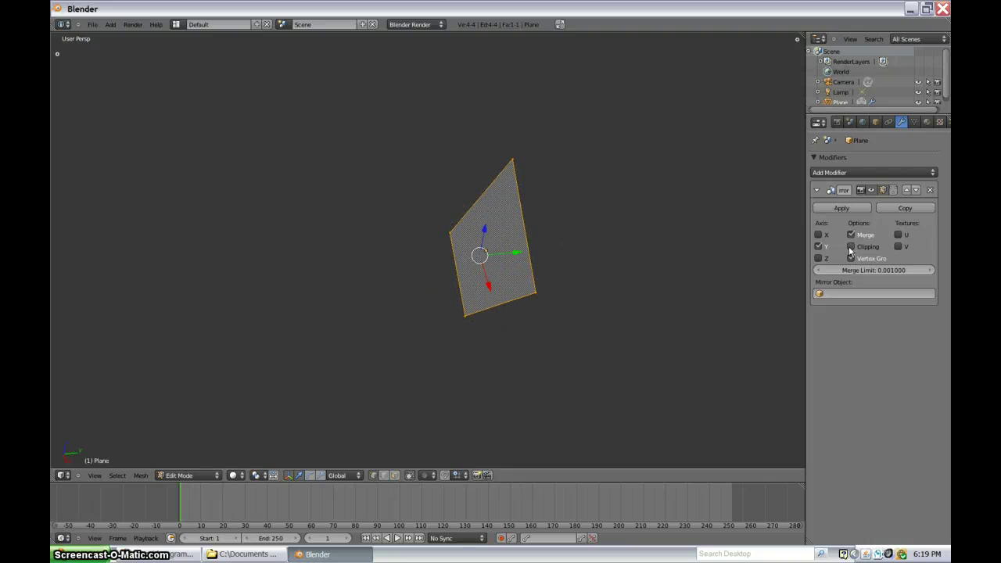
{"action": "middle_click_drag", "start_coordinate": [568, 357], "coordinate": [525, 283]}
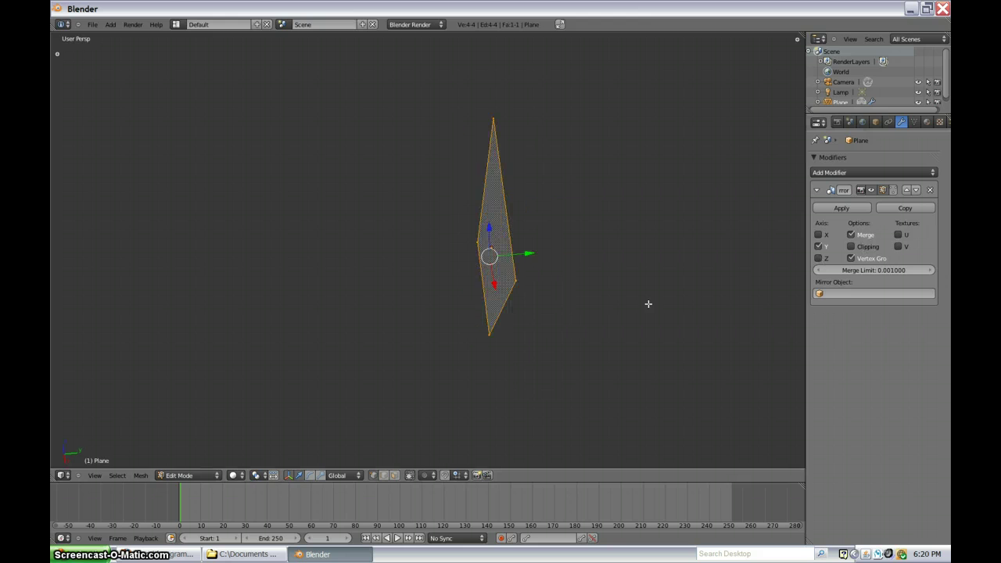
{"action": "key", "text": "g"}
{"action": "key", "text": "y"}
{"action": "left_click", "coordinate": [511, 255]}
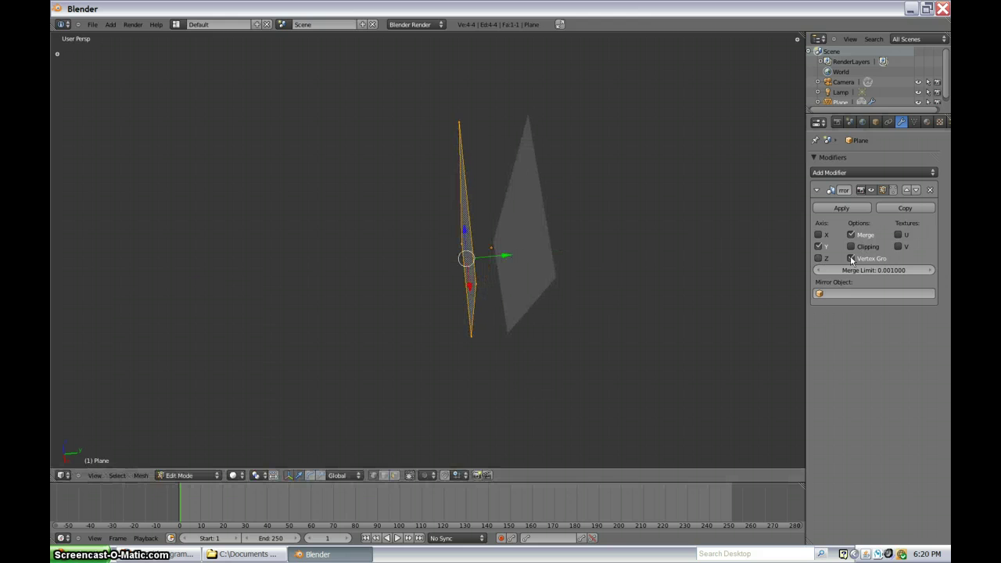
{"action": "left_click_drag", "start_coordinate": [850, 246], "coordinate": [850, 258]}
Step: Extrude the plane's long front and rear edges along Y toward the mirrored half
{"action": "middle_click_drag", "start_coordinate": [482, 373], "coordinate": [519, 318]}
{"action": "left_click", "coordinate": [493, 314]}
{"action": "left_click", "coordinate": [382, 474]}
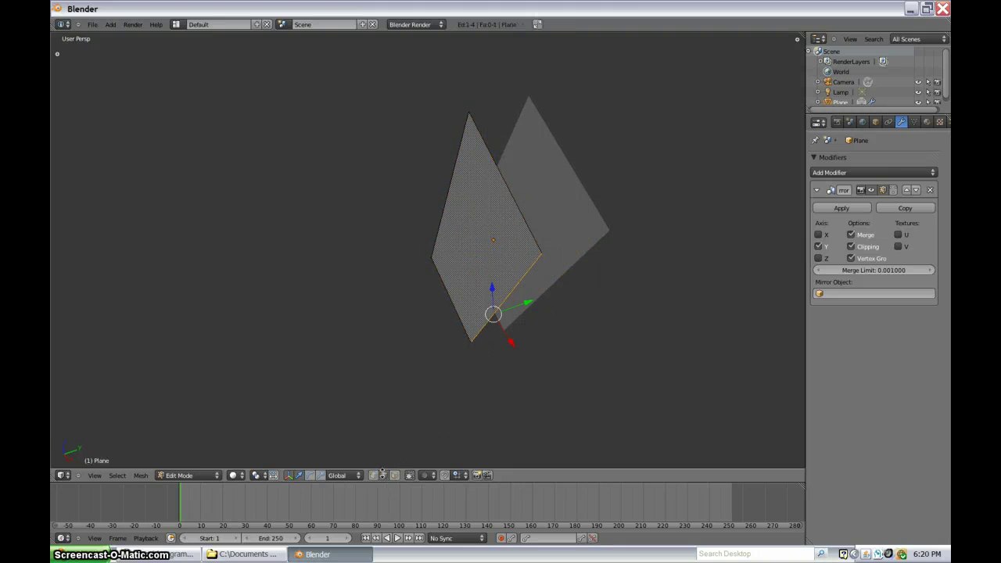
{"action": "right_click", "coordinate": [444, 210], "text": "shift"}
{"action": "key", "text": "e"}
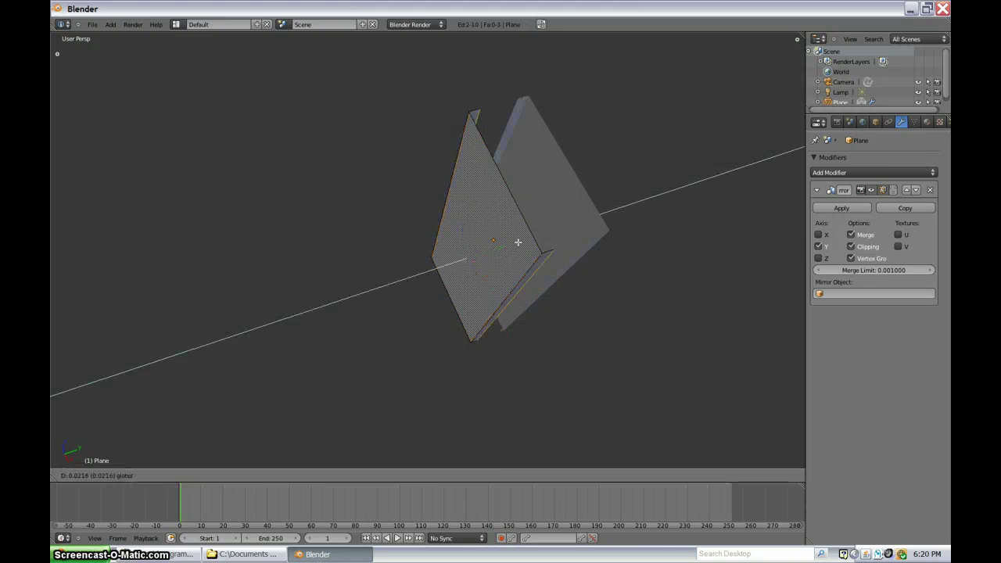
{"action": "left_click", "coordinate": [537, 275]}
{"action": "middle_click_drag", "start_coordinate": [537, 275], "coordinate": [577, 213]}
Step: In front view, select only the extruded rear edge and move it out to the grip's back outline
{"action": "key", "text": "KP_1"}
{"action": "scroll", "coordinate": [547, 219], "scroll_direction": "up", "scroll_amount": 2}
{"action": "scroll", "coordinate": [508, 215], "scroll_direction": "down", "scroll_amount": 3}
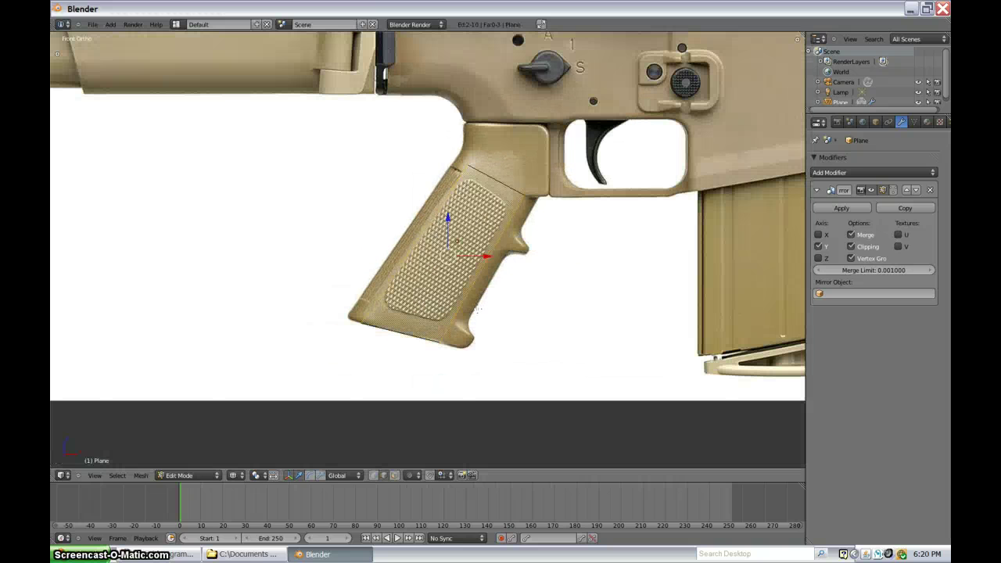
{"action": "scroll", "coordinate": [474, 209], "scroll_direction": "up", "scroll_amount": 1}
{"action": "key", "text": "b"}
{"action": "middle_click_drag", "start_coordinate": [434, 220], "coordinate": [511, 343]}
{"action": "key", "text": "b"}
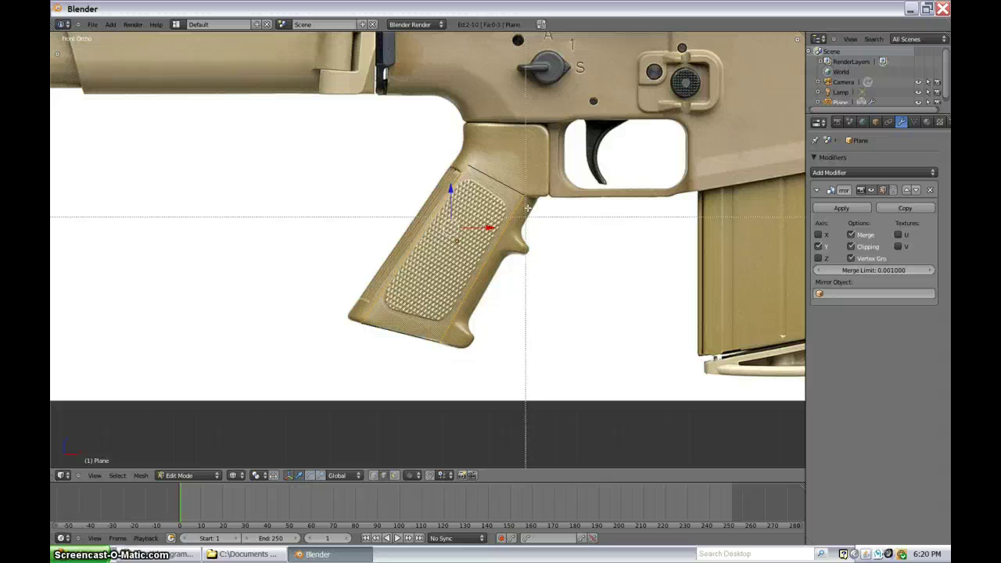
{"action": "middle_click_drag", "start_coordinate": [511, 176], "coordinate": [561, 280]}
{"action": "key", "text": "b"}
{"action": "middle_click_drag", "start_coordinate": [426, 303], "coordinate": [539, 399]}
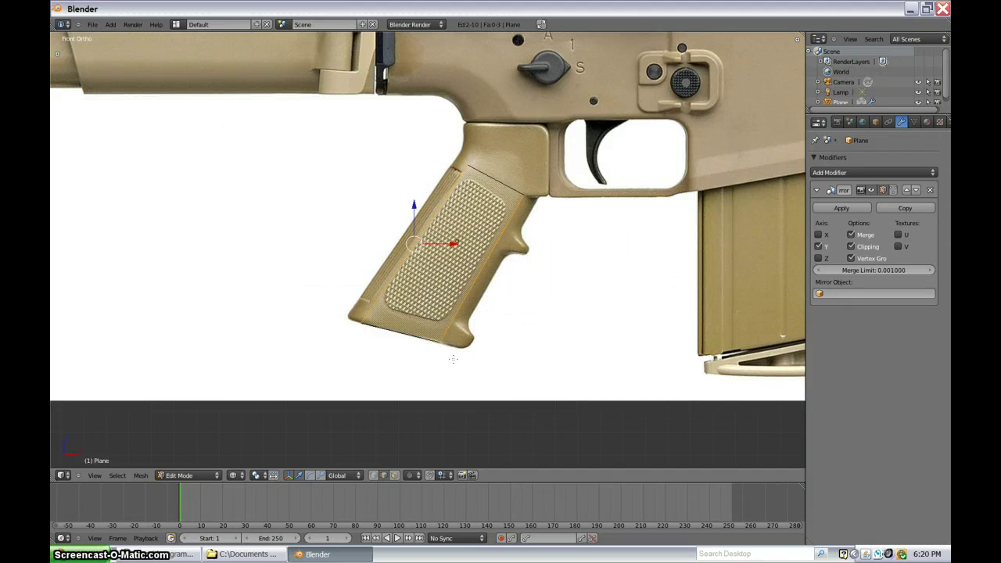
{"action": "scroll", "coordinate": [452, 359], "scroll_direction": "up", "scroll_amount": 1}
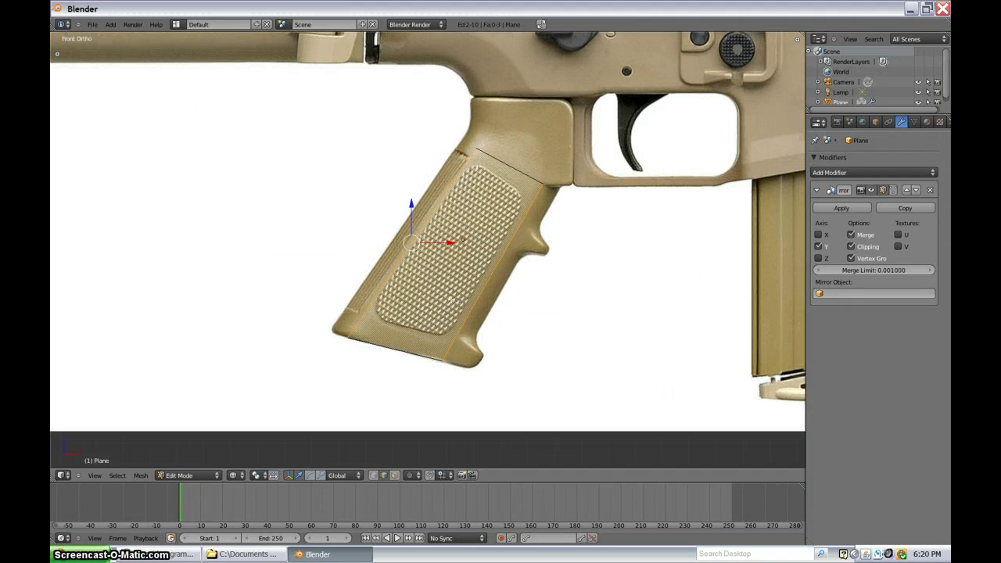
{"action": "left_click", "coordinate": [373, 474]}
{"action": "key", "text": "g"}
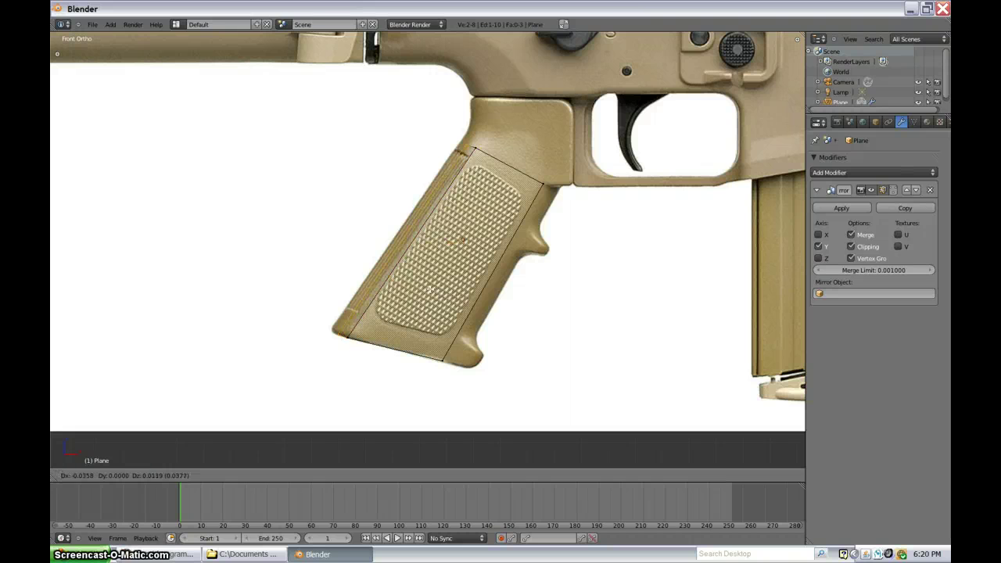
{"action": "left_click", "coordinate": [424, 285]}
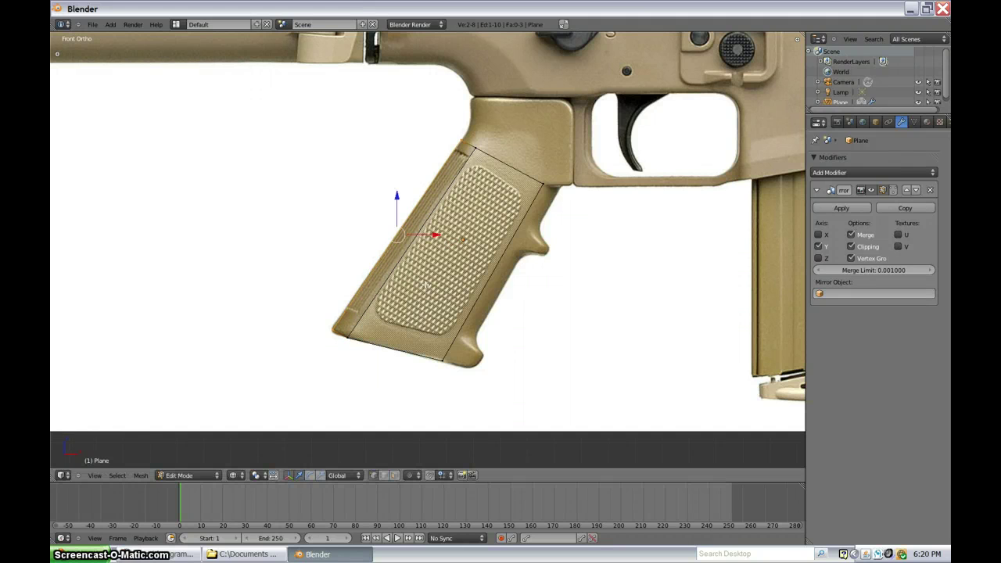
Step: Display the mesh as solid and move the extruded front edge out to the grip's front outline in front view
{"action": "scroll", "coordinate": [501, 291], "scroll_direction": "up", "scroll_amount": 1}
{"action": "middle_click_drag", "start_coordinate": [498, 325], "coordinate": [386, 317]}
{"action": "scroll", "coordinate": [497, 299], "scroll_direction": "up", "scroll_amount": 2}
{"action": "key", "text": "z"}
{"action": "middle_click_drag", "start_coordinate": [497, 299], "coordinate": [435, 362]}
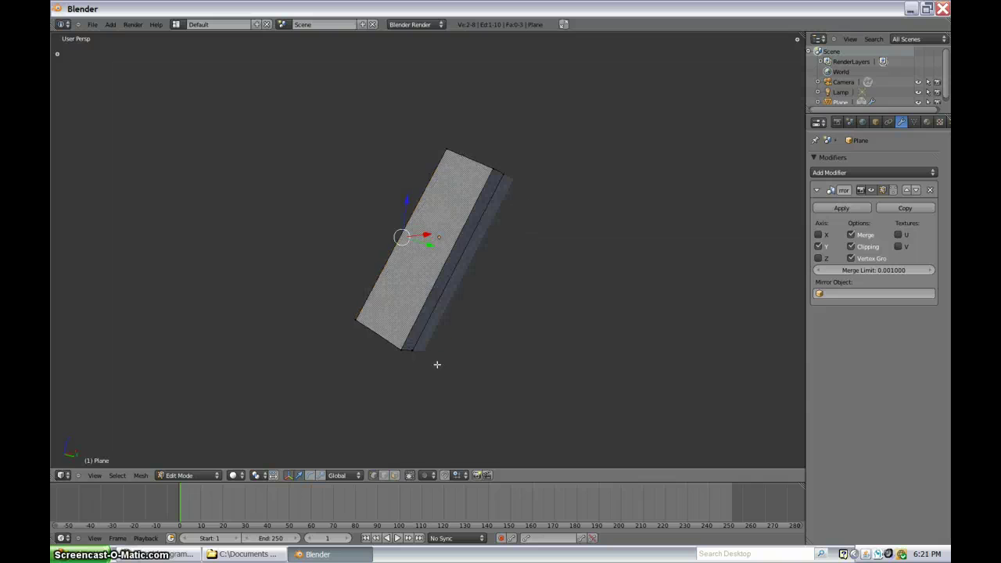
{"action": "right_click", "coordinate": [413, 351]}
{"action": "right_click", "coordinate": [504, 165], "text": "shift"}
{"action": "key", "text": "KP_1"}
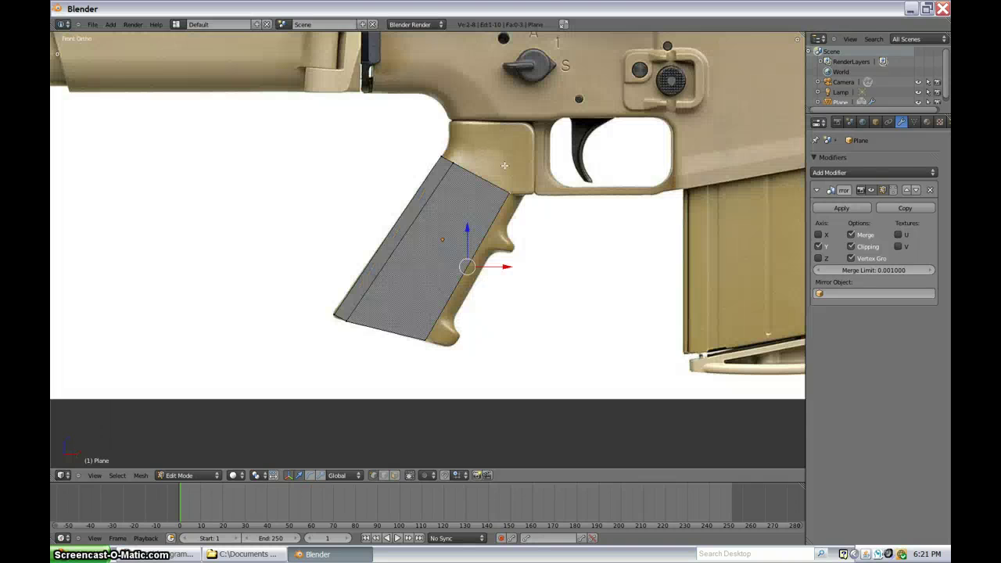
{"action": "scroll", "coordinate": [508, 266], "scroll_direction": "up", "scroll_amount": 4}
{"action": "key", "text": "g"}
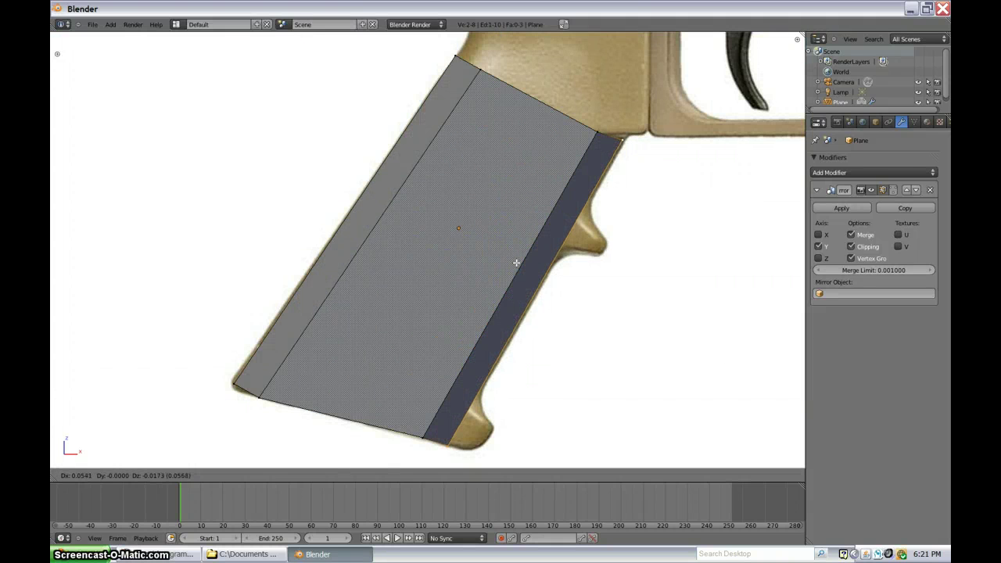
{"action": "left_click", "coordinate": [516, 263]}
Step: Move the front edge's upper vertex up to where the grip meets the underside of the receiver
{"action": "right_click", "coordinate": [619, 142]}
{"action": "key", "text": "g"}
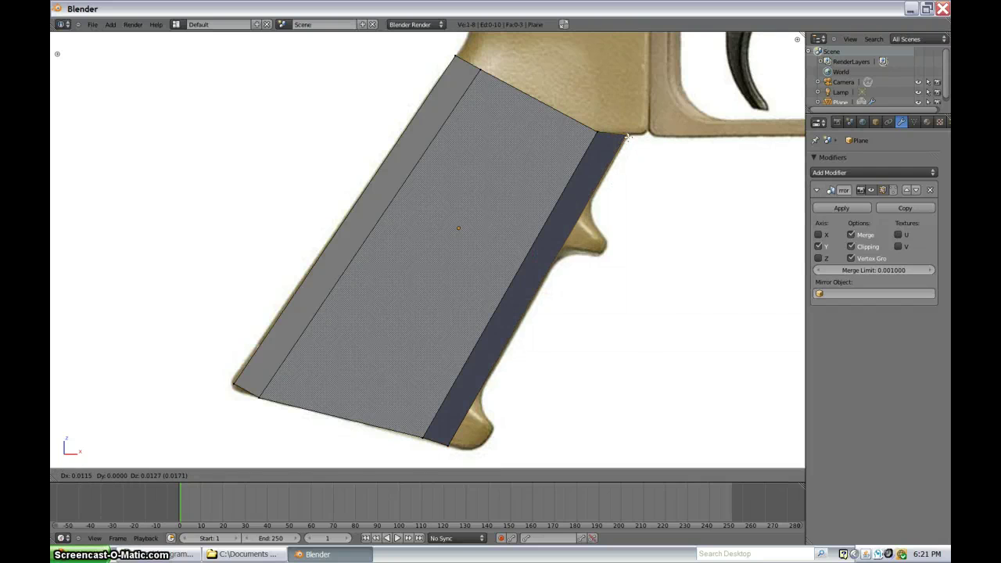
{"action": "left_click", "coordinate": [627, 136]}
Step: Add three loop cuts across the grip: above the finger ridge, below it, and just above the bottom front flare
{"action": "key", "text": "ctrl+r"}
{"action": "left_click", "coordinate": [542, 214]}
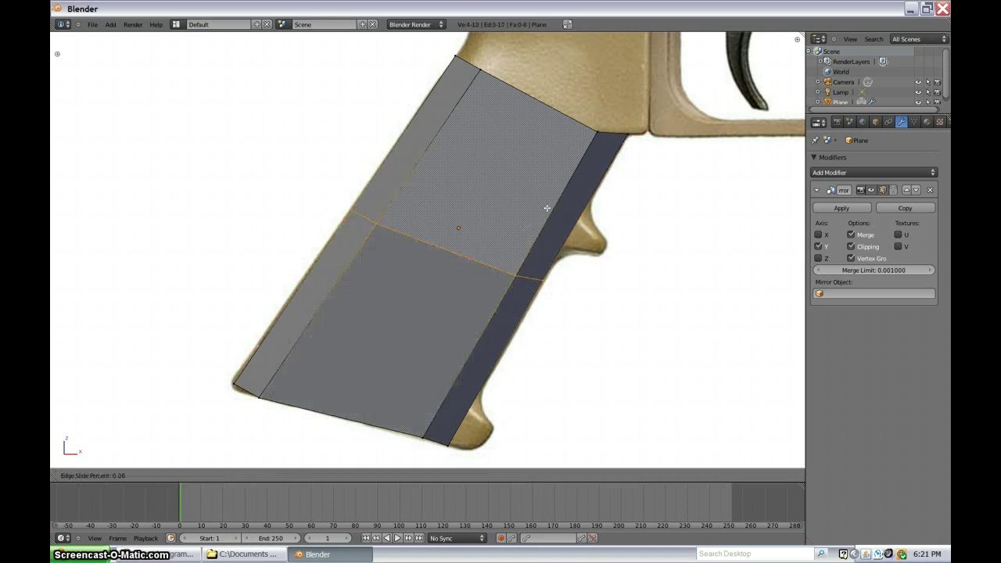
{"action": "left_click", "coordinate": [591, 143]}
{"action": "key", "text": "ctrl+r"}
{"action": "left_click", "coordinate": [524, 270]}
{"action": "left_click", "coordinate": [563, 203]}
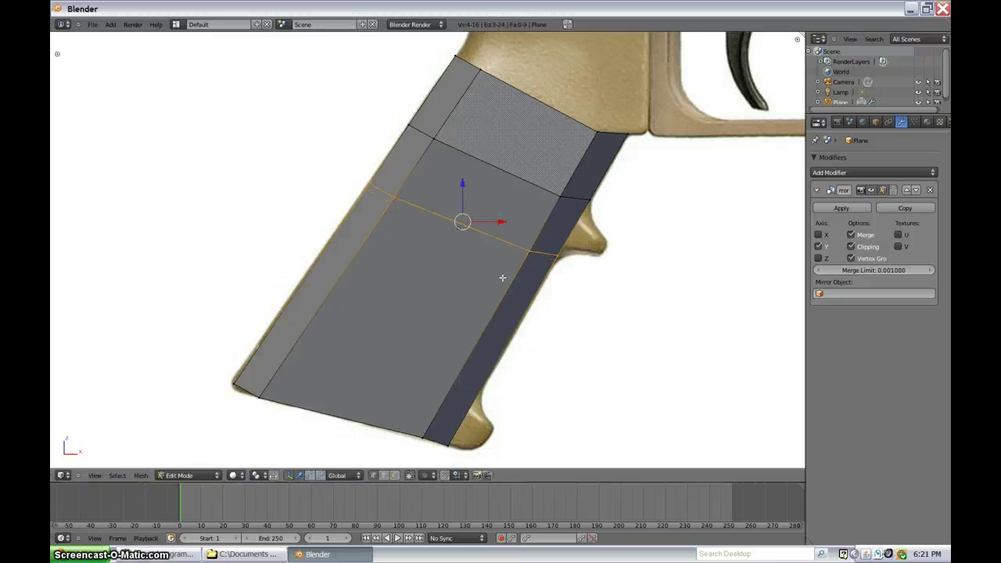
{"action": "key", "text": "ctrl+r"}
{"action": "left_click", "coordinate": [471, 313]}
{"action": "left_click", "coordinate": [458, 352]}
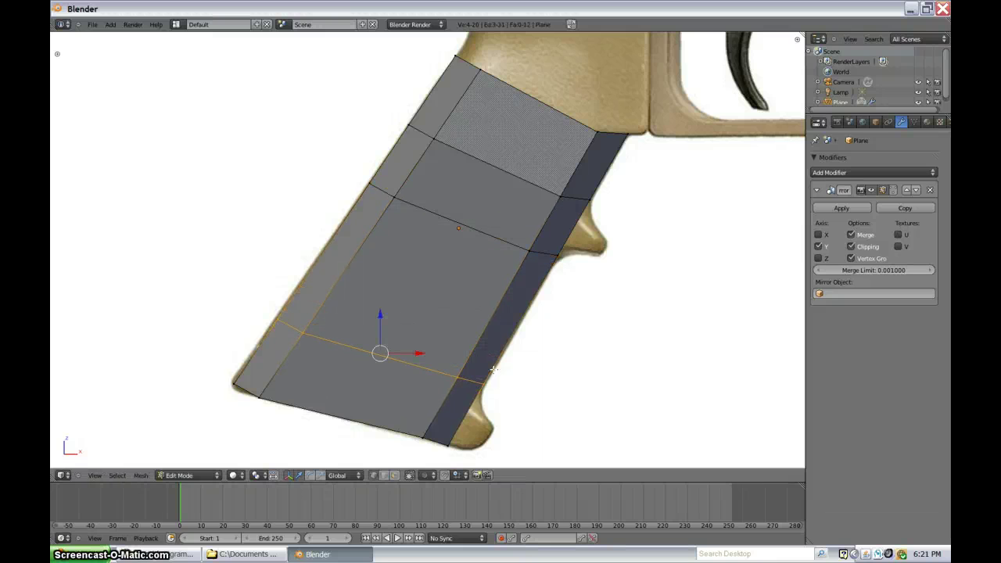
Step: Extrude the two front side faces at the finger ridge and the bottom flare forward past the grip's outline
{"action": "middle_click_drag", "start_coordinate": [494, 369], "coordinate": [467, 360], "text": "shift"}
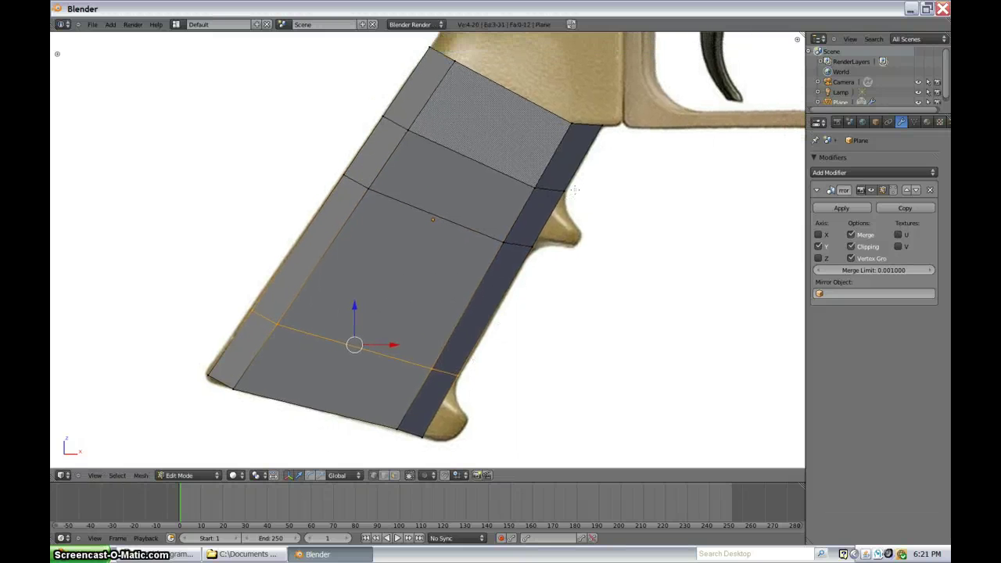
{"action": "left_click", "coordinate": [394, 475]}
{"action": "right_click", "coordinate": [547, 203]}
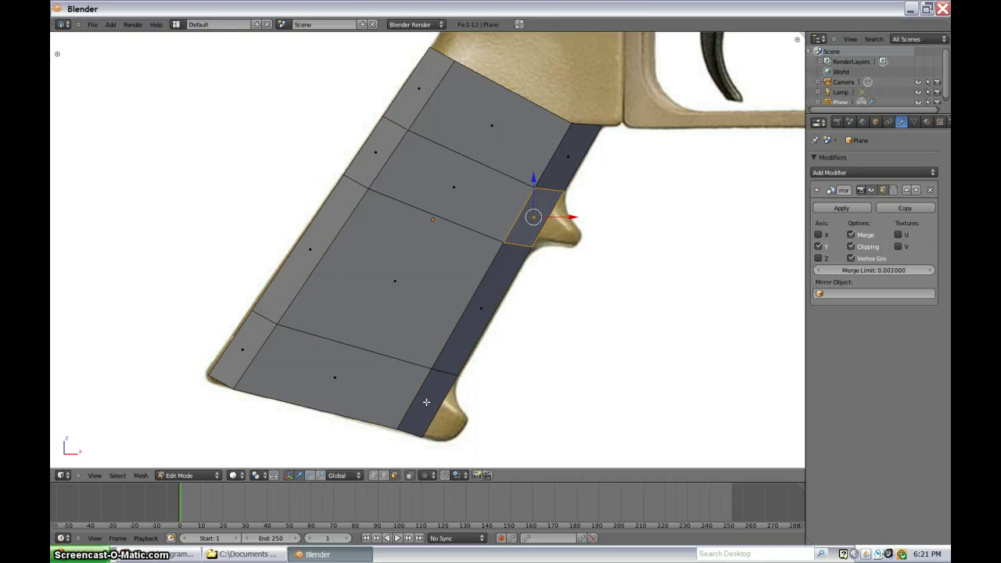
{"action": "right_click", "coordinate": [426, 402], "text": "shift"}
{"action": "key", "text": "e"}
{"action": "left_click", "coordinate": [516, 348]}
Step: Move the two extruded faces along Y toward the mirror centre
{"action": "middle_click_drag", "start_coordinate": [470, 257], "coordinate": [468, 358]}
{"action": "key", "text": "g"}
{"action": "key", "text": "y"}
{"action": "left_click", "coordinate": [575, 321]}
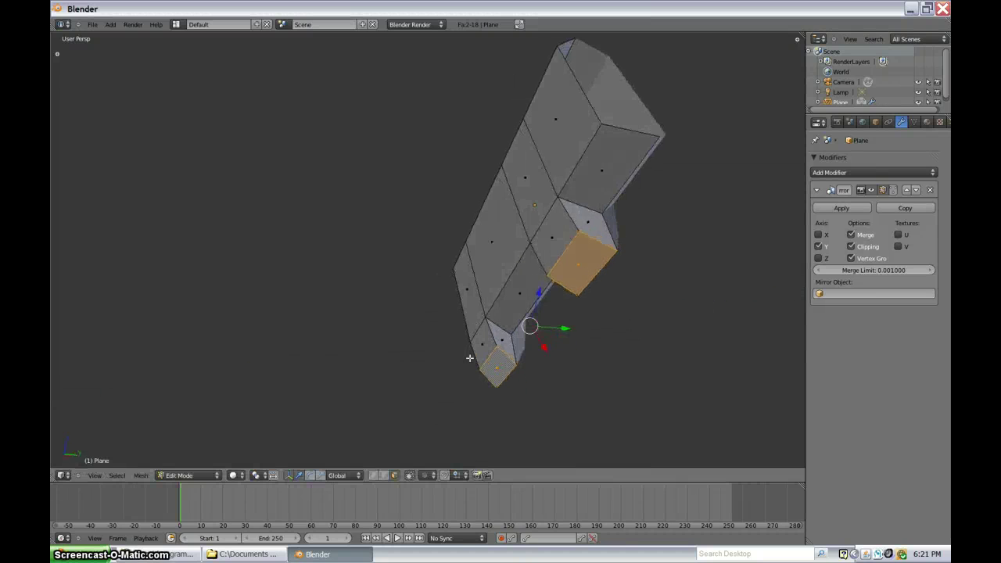
Step: Select the outer side edge of each extruded face and shift both slightly back and down in front view
{"action": "left_click", "coordinate": [383, 475]}
{"action": "right_click", "coordinate": [508, 376]}
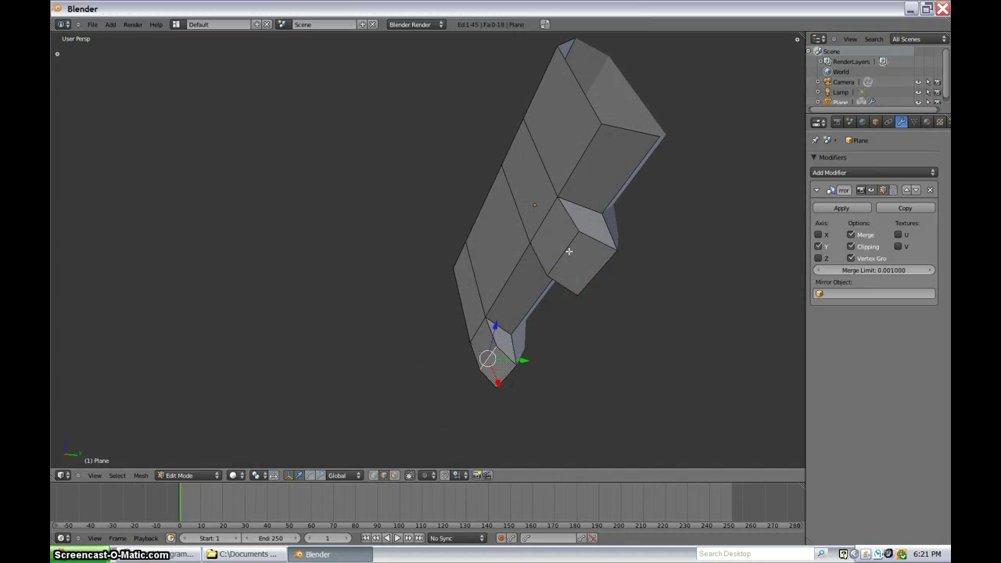
{"action": "right_click", "coordinate": [538, 349], "text": "shift"}
{"action": "key", "text": "KP_1"}
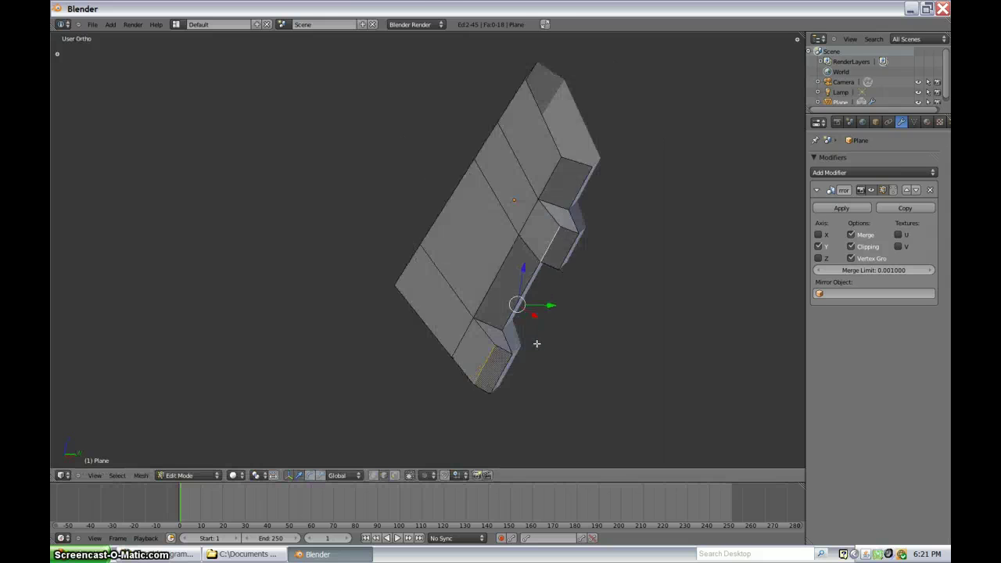
{"action": "key", "text": "g"}
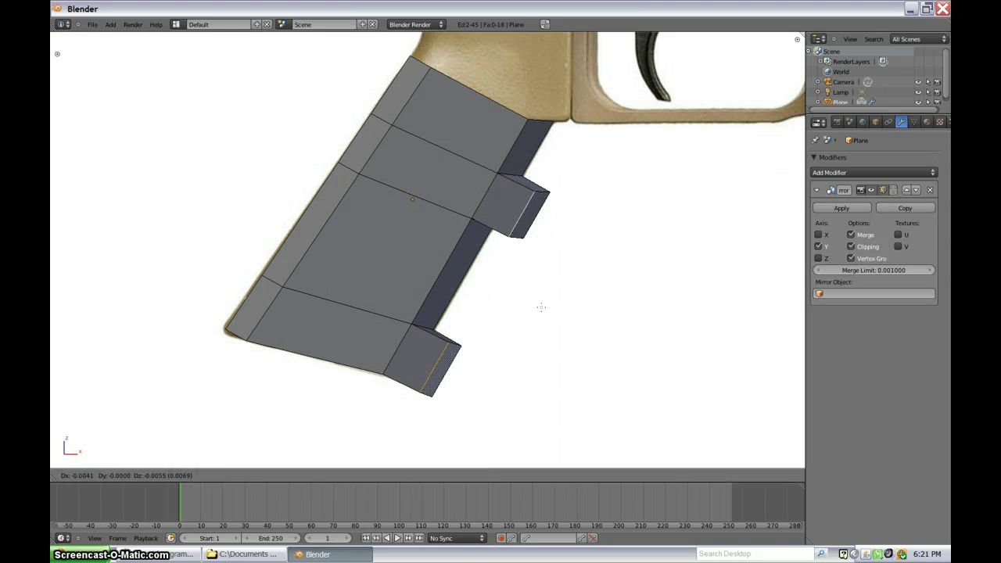
{"action": "left_click", "coordinate": [540, 307]}
Step: In wireframe shading, deselect the bottom flare so only the finger ridge's end face stays selected, and switch to vertex selection
{"action": "key", "text": "z"}
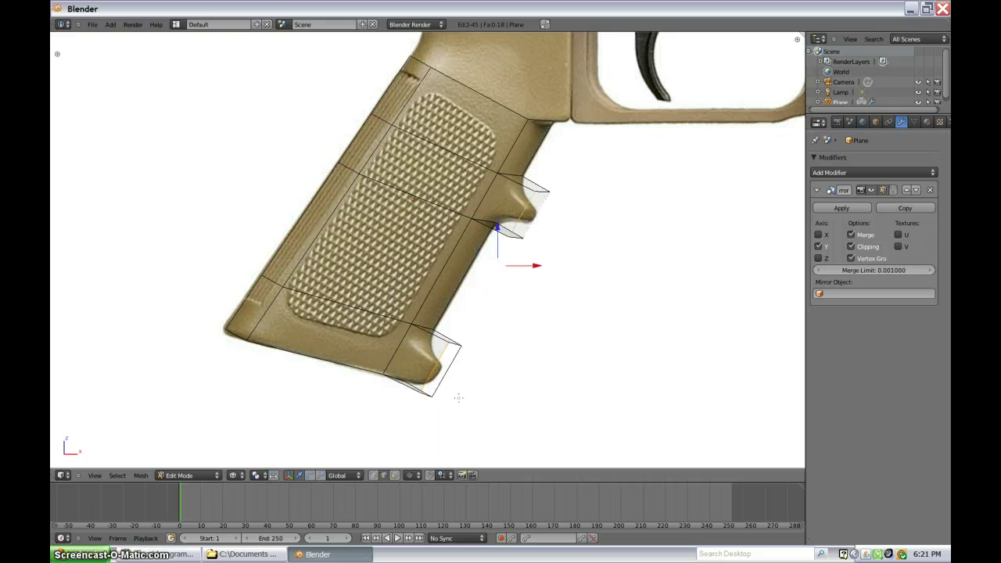
{"action": "right_click", "coordinate": [442, 380], "text": "shift"}
{"action": "key", "text": "b"}
{"action": "middle_click_drag", "start_coordinate": [348, 304], "coordinate": [511, 447]}
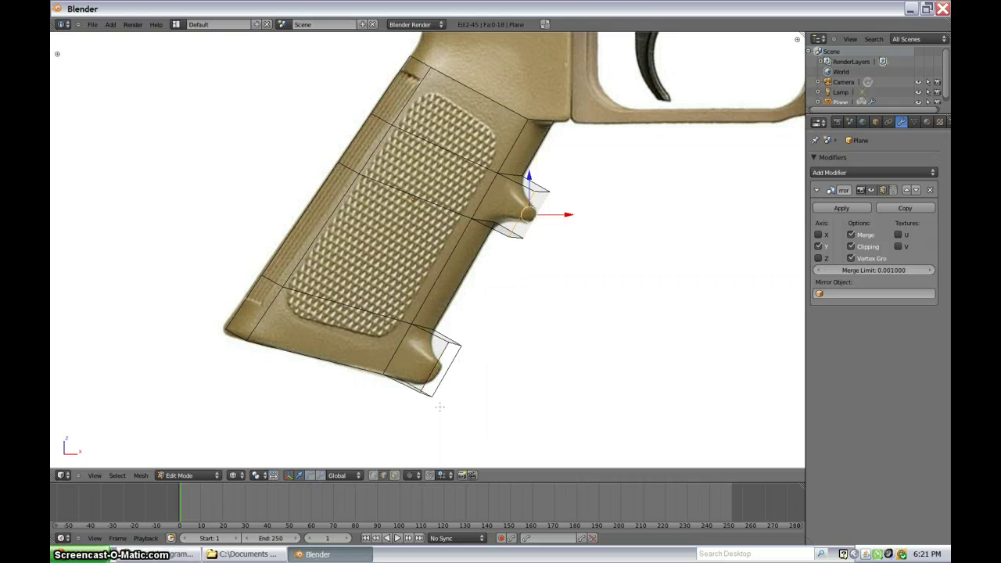
{"action": "left_click", "coordinate": [373, 475]}
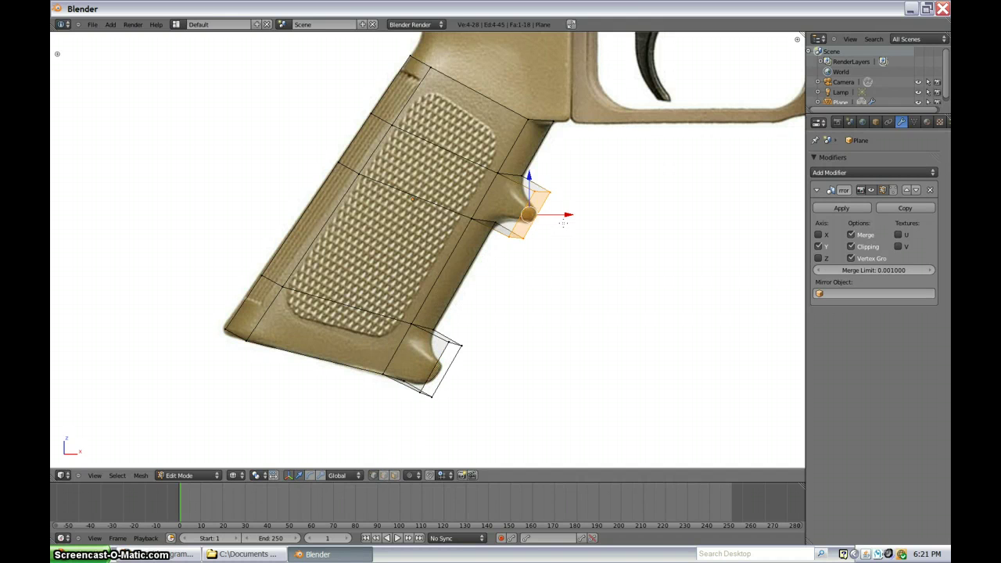
Step: Scale the finger ridge's end face down along Z and along X to match the narrow ridge tip
{"action": "scroll", "coordinate": [570, 186], "scroll_direction": "up", "scroll_amount": 1}
{"action": "key", "text": "s"}
{"action": "key", "text": "z"}
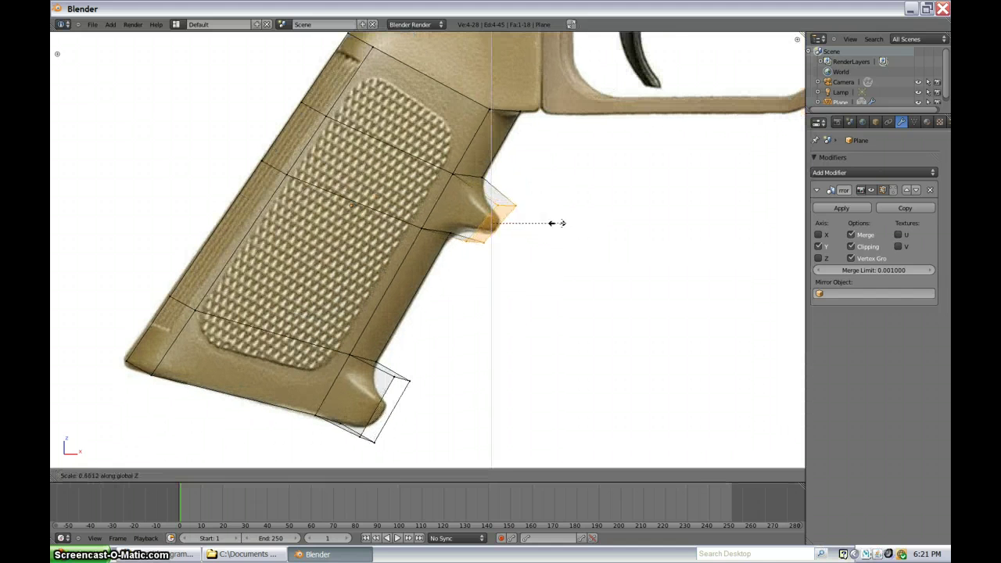
{"action": "left_click", "coordinate": [516, 236]}
{"action": "key", "text": "s"}
{"action": "key", "text": "x"}
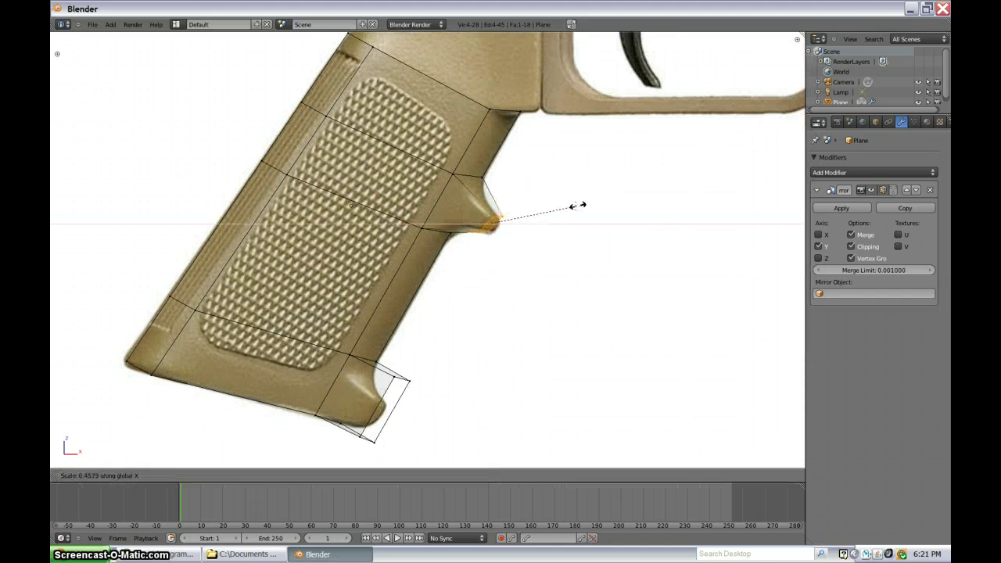
{"action": "left_click", "coordinate": [551, 207]}
Step: Move the ridge's end face onto the tip in the reference image and adjust its side edge's two vertices
{"action": "key", "text": "g"}
{"action": "left_click", "coordinate": [551, 209]}
{"action": "right_click", "coordinate": [494, 218], "text": "shift"}
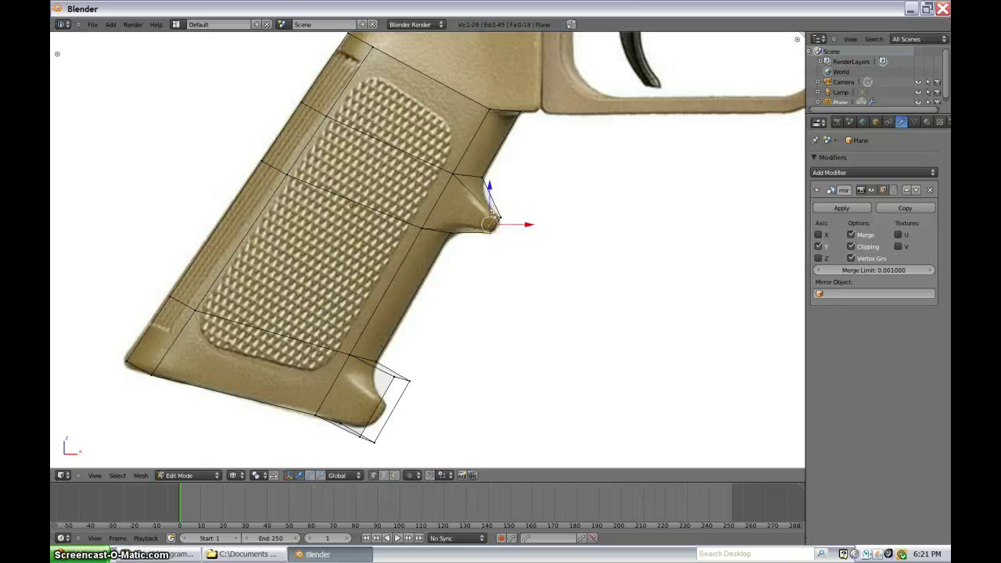
{"action": "key", "text": "g"}
{"action": "left_click", "coordinate": [489, 221]}
Step: Add a loop cut around the finger ridge between grip and tip, and move its two upper vertices onto the concave outline
{"action": "scroll", "coordinate": [488, 222], "scroll_direction": "up", "scroll_amount": 1}
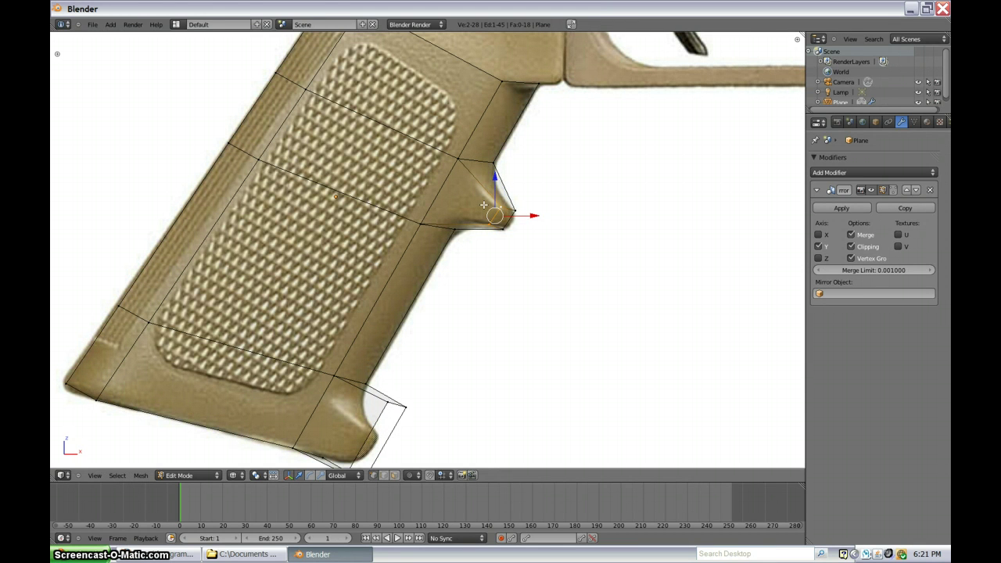
{"action": "key", "text": "ctrl+r"}
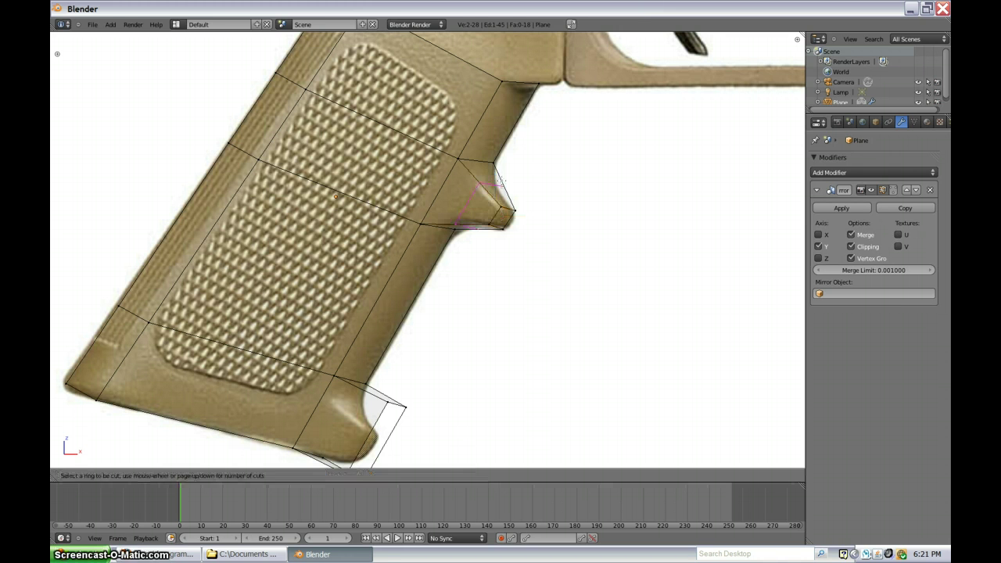
{"action": "left_click", "coordinate": [494, 194]}
{"action": "left_click", "coordinate": [494, 194]}
{"action": "right_click", "coordinate": [504, 187]}
{"action": "right_click", "coordinate": [481, 185], "text": "shift"}
{"action": "key", "text": "g"}
{"action": "left_click", "coordinate": [488, 192]}
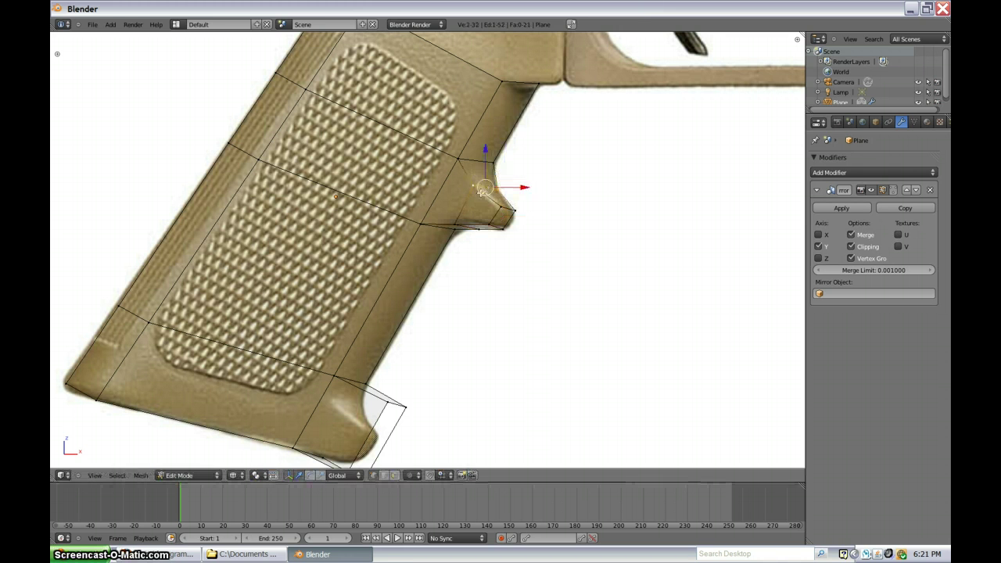
Step: Raise the lower side vertex of the finger ridge's new loop
{"action": "right_click", "coordinate": [468, 222]}
{"action": "key", "text": "g"}
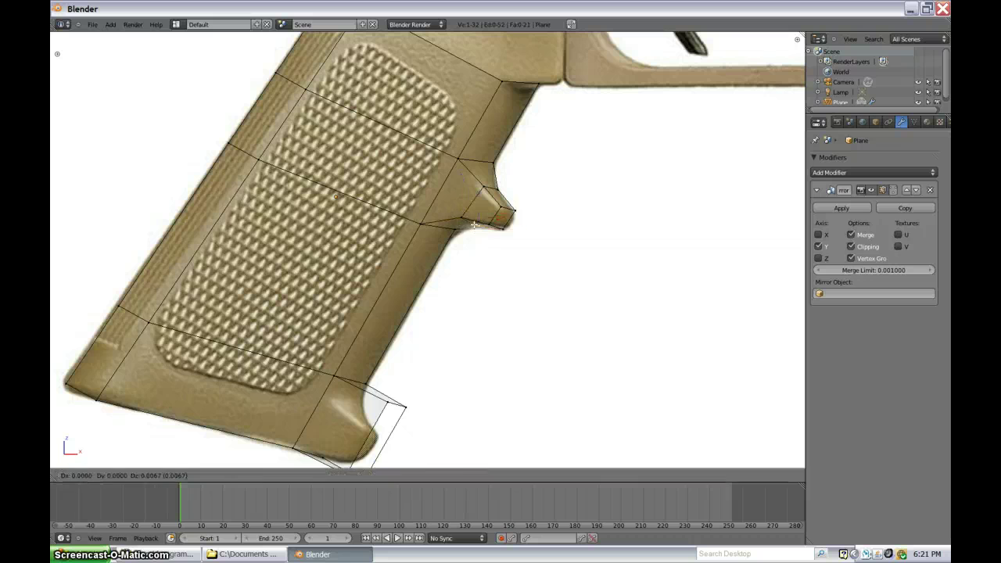
{"action": "left_click", "coordinate": [467, 214]}
Step: Move the side vertices of the finger ridge's end face toward the rounded tip in the reference image
{"action": "middle_click_drag", "start_coordinate": [508, 219], "coordinate": [498, 241], "text": "shift"}
{"action": "scroll", "coordinate": [498, 241], "scroll_direction": "up", "scroll_amount": 1}
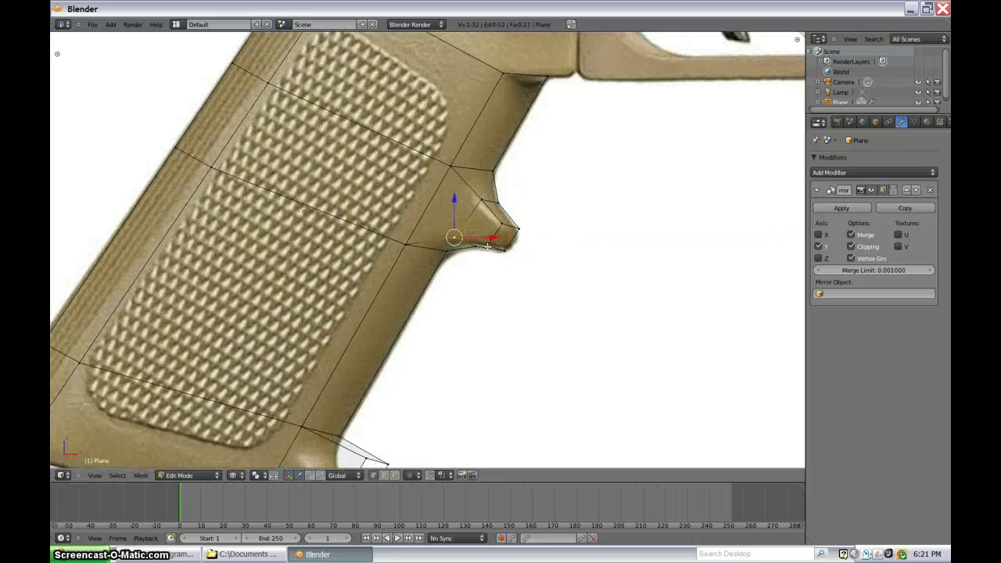
{"action": "right_click", "coordinate": [487, 247]}
{"action": "right_click", "coordinate": [503, 226], "text": "shift"}
{"action": "key", "text": "g"}
{"action": "left_click", "coordinate": [512, 230]}
{"action": "right_click", "coordinate": [505, 250]}
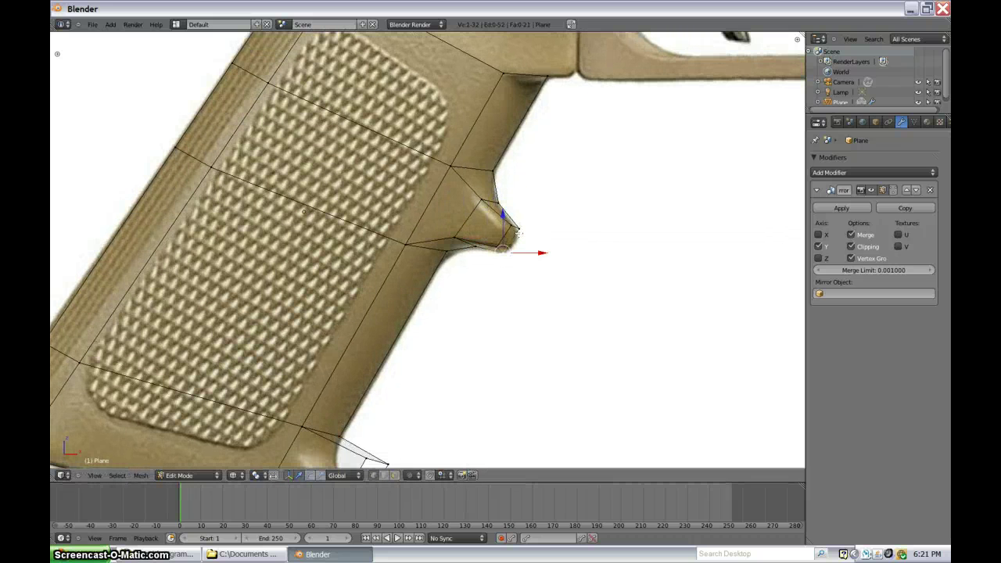
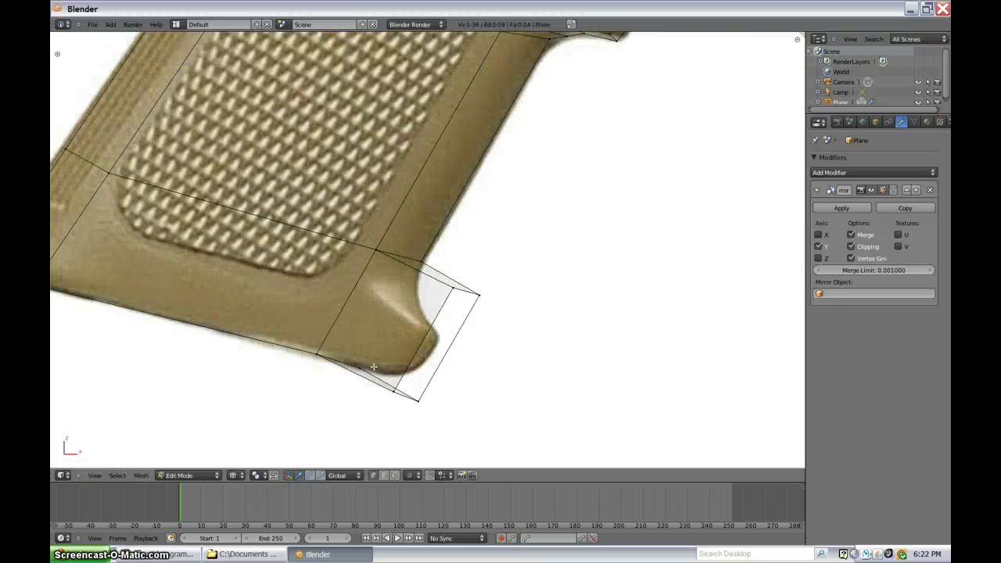
Step: Select the bottom flare's end face, move it onto the flare tip, and scale it along X and Z to fit
{"action": "right_click_drag", "start_coordinate": [460, 290], "coordinate": [469, 293], "text": "shift"}
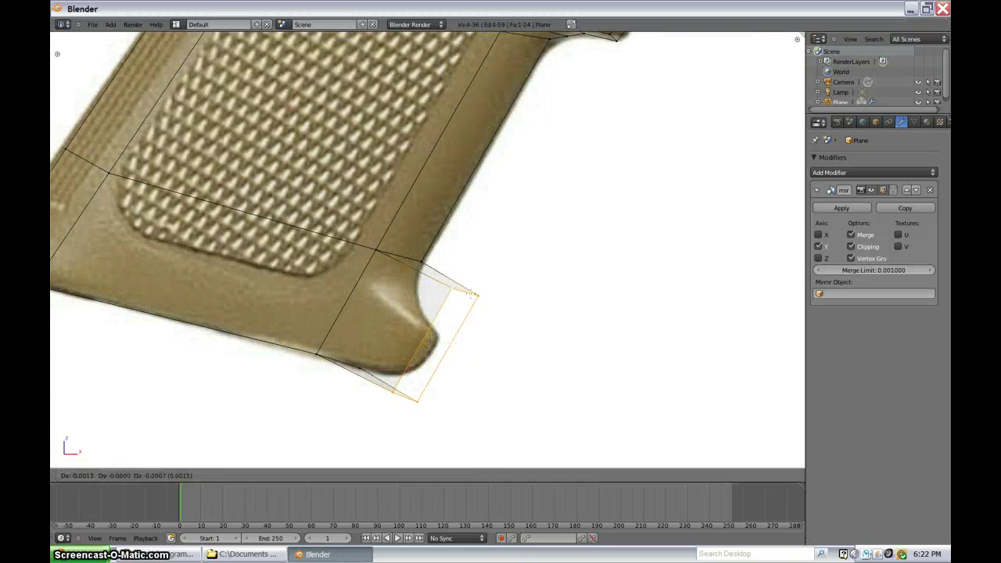
{"action": "left_click", "coordinate": [471, 293]}
{"action": "key", "text": "s"}
{"action": "key", "text": "x"}
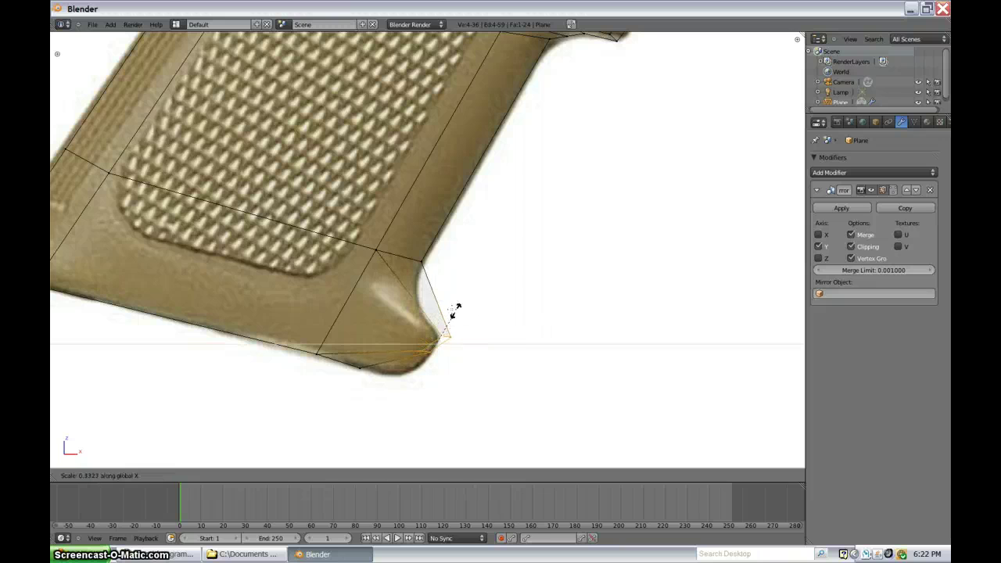
{"action": "left_click", "coordinate": [423, 320]}
{"action": "key", "text": "s"}
{"action": "key", "text": "x"}
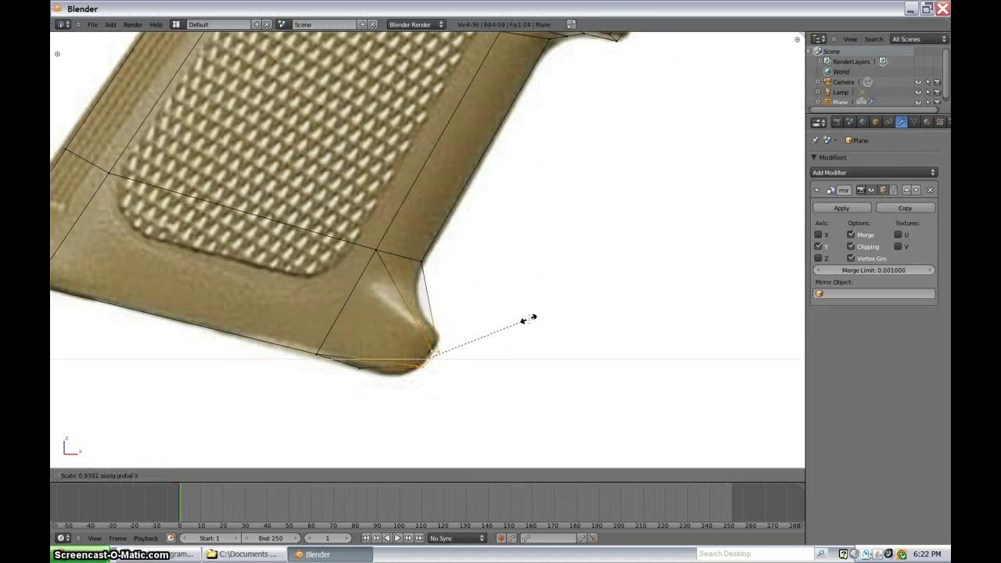
{"action": "left_click", "coordinate": [511, 318]}
{"action": "key", "text": "s"}
{"action": "key", "text": "z"}
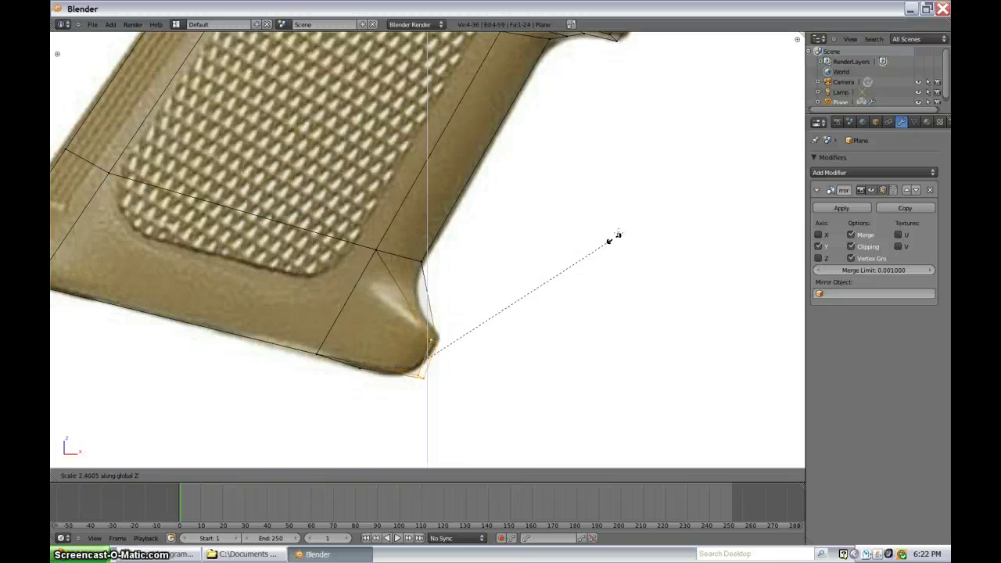
{"action": "left_click", "coordinate": [621, 231]}
Step: Move the two lower vertices of the flare's end face back onto the grip's bottom outline
{"action": "right_click", "coordinate": [415, 384]}
{"action": "key", "text": "b"}
{"action": "left_click_drag", "start_coordinate": [411, 363], "coordinate": [445, 415]}
{"action": "key", "text": "g"}
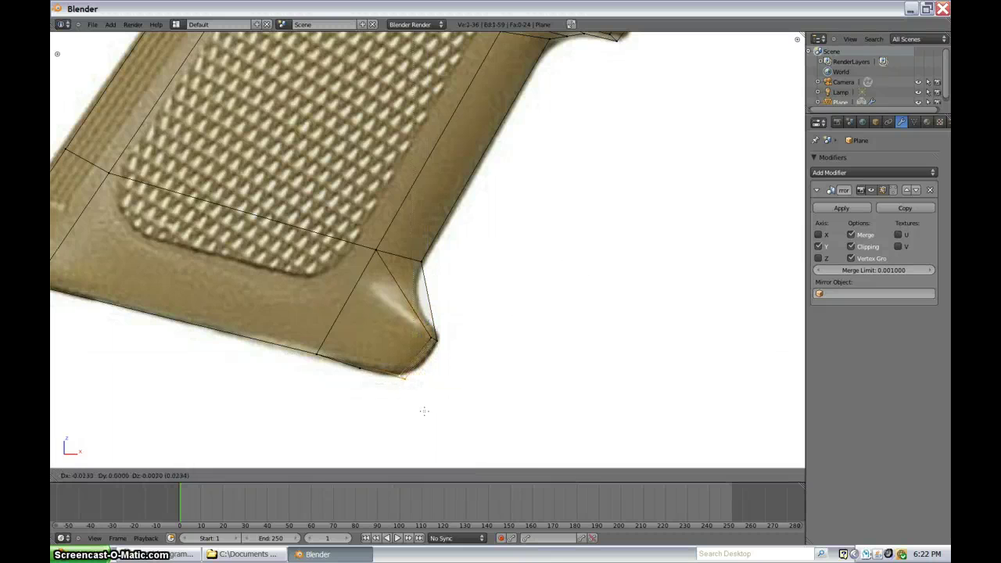
{"action": "left_click", "coordinate": [423, 410]}
Step: Add a loop cut through the bottom flare along the grip's lower end and move its two front vertices outward to round the tip
{"action": "key", "text": "ctrl+r"}
{"action": "double_click", "coordinate": [426, 351]}
{"action": "right_click", "coordinate": [419, 355]}
{"action": "key", "text": "b"}
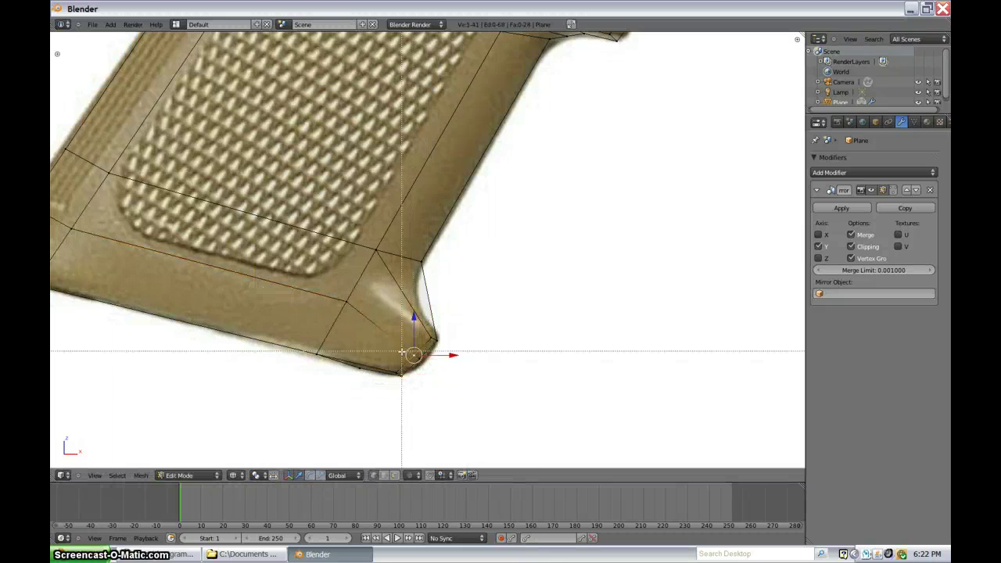
{"action": "left_click_drag", "start_coordinate": [402, 349], "coordinate": [433, 377]}
{"action": "key", "text": "g"}
{"action": "left_click", "coordinate": [437, 376]}
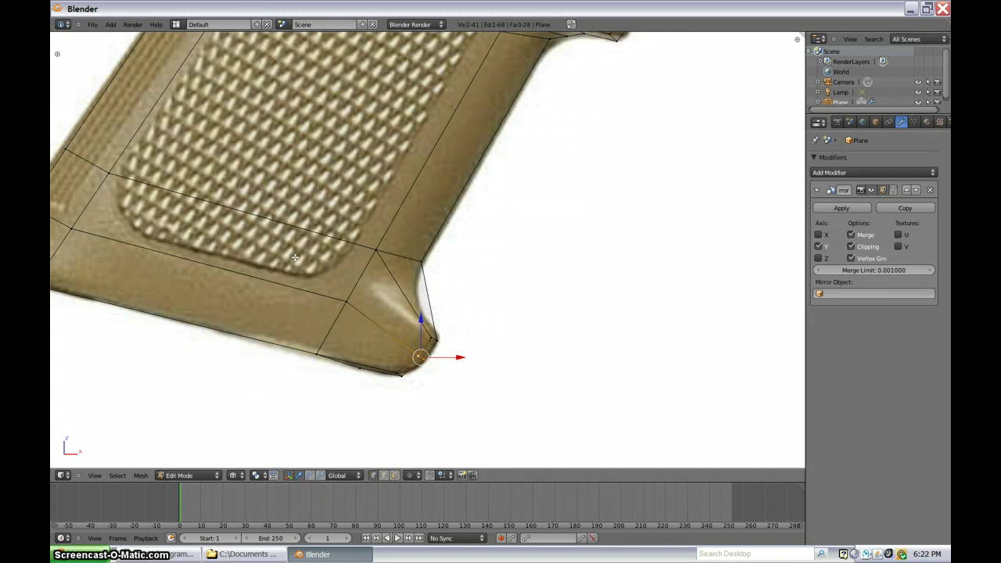
Step: Select the whole edge loop running through the bottom flare's new cut with Edge Loop
{"action": "middle_click_drag", "start_coordinate": [294, 257], "coordinate": [376, 295], "text": "shift"}
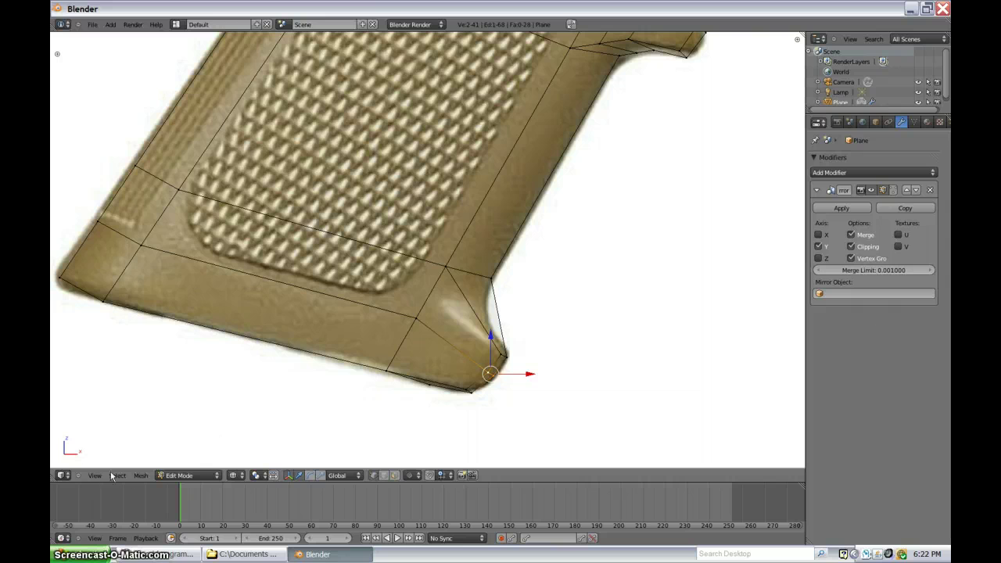
{"action": "left_click", "coordinate": [141, 476]}
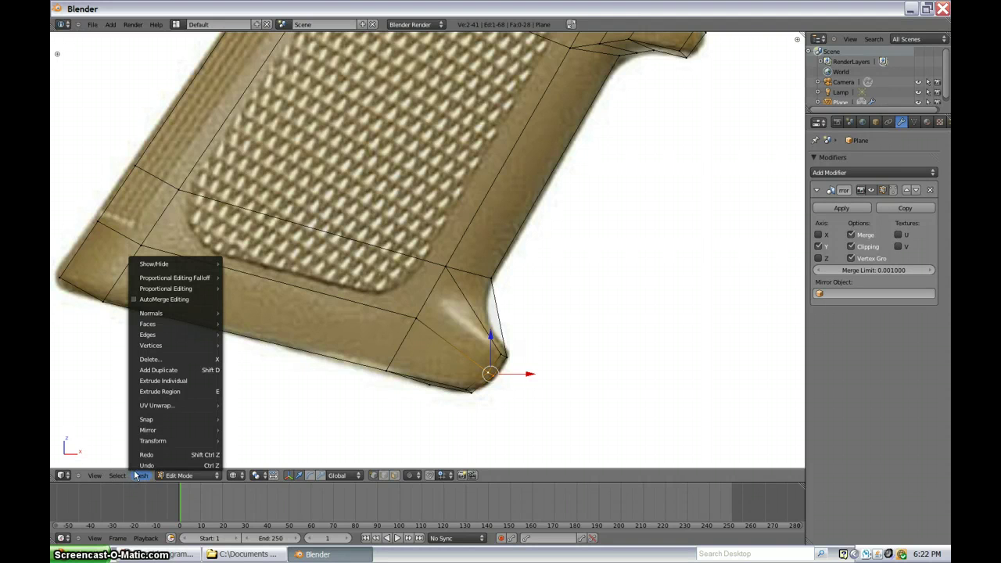
{"action": "mouse_move", "coordinate": [157, 335]}
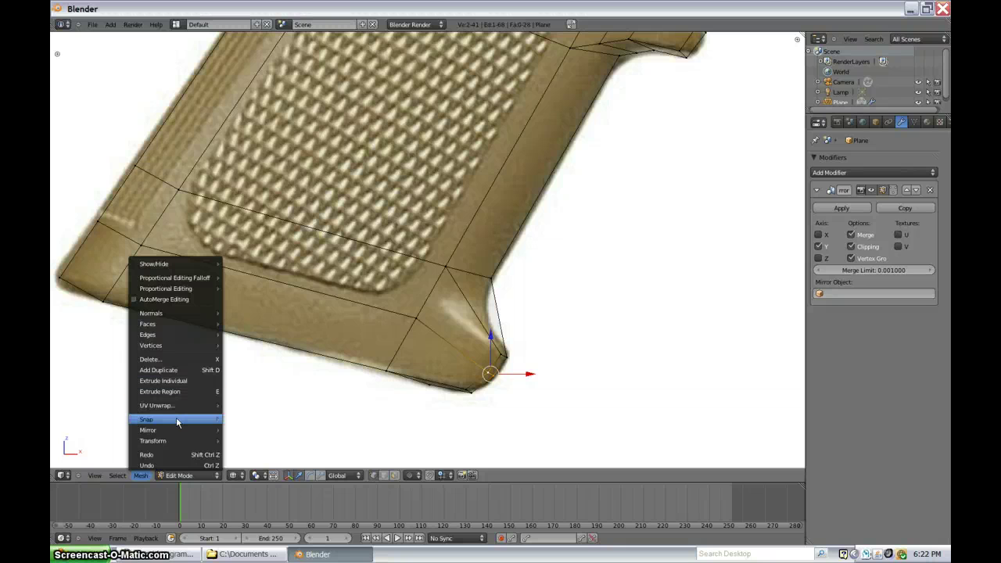
{"action": "mouse_move", "coordinate": [175, 439]}
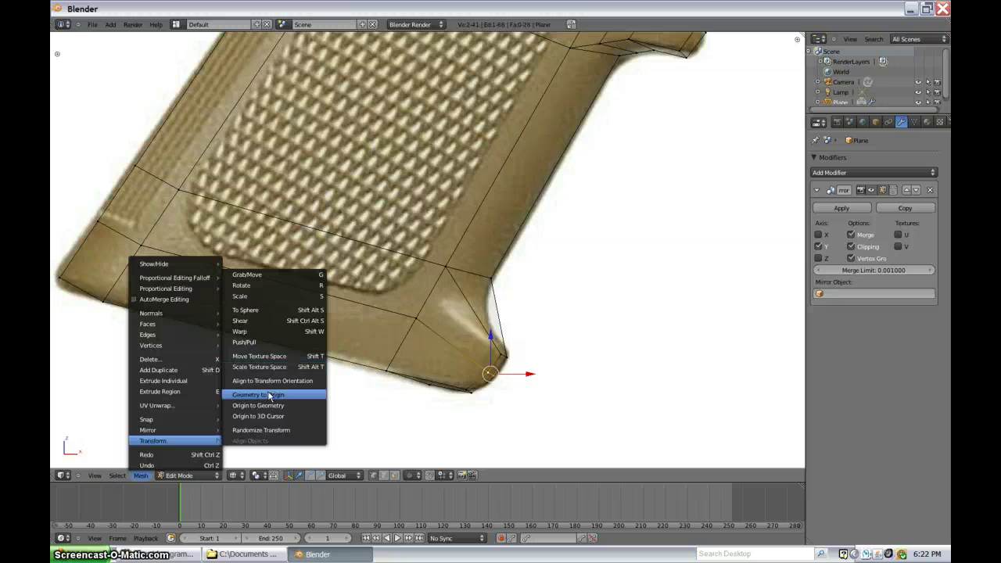
{"action": "mouse_move", "coordinate": [175, 315]}
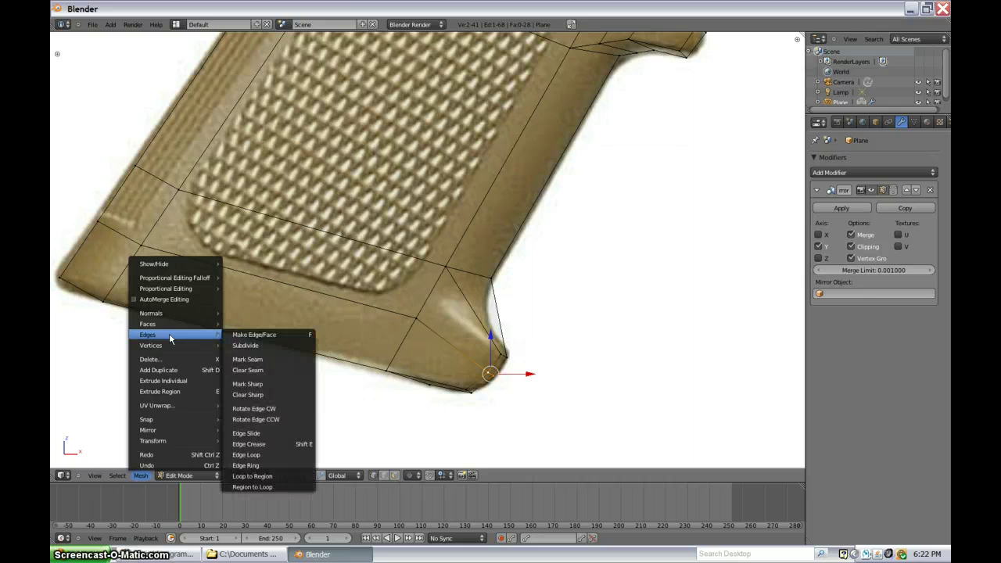
{"action": "left_click", "coordinate": [261, 455]}
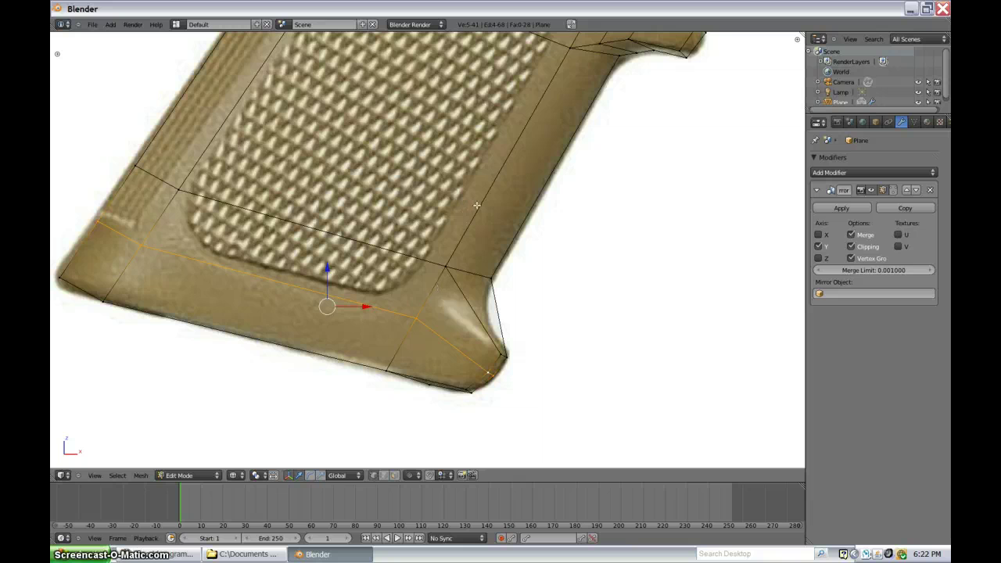
Step: Try an Edge Ring selection from the selected loop and undo it
{"action": "left_click", "coordinate": [137, 476]}
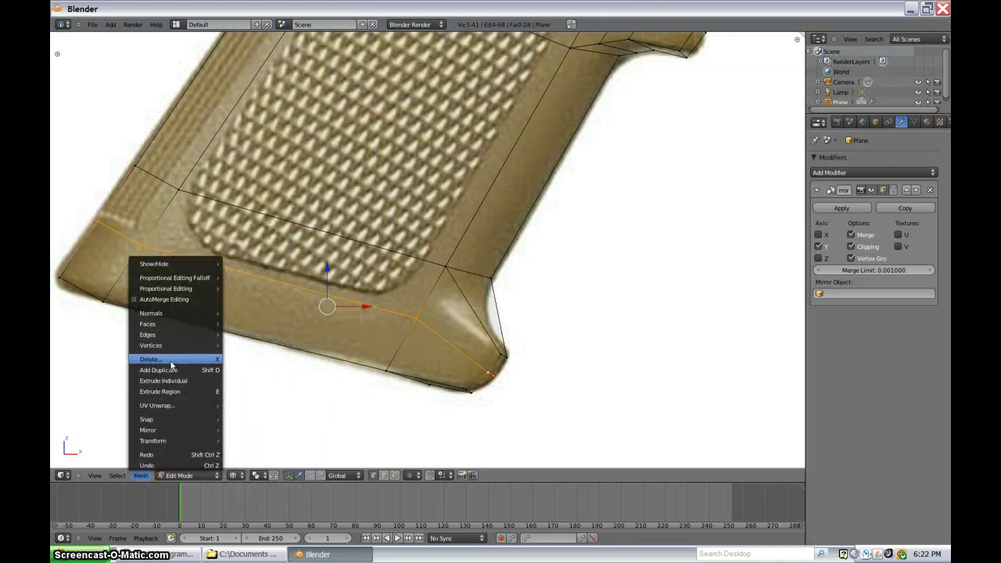
{"action": "mouse_move", "coordinate": [176, 335]}
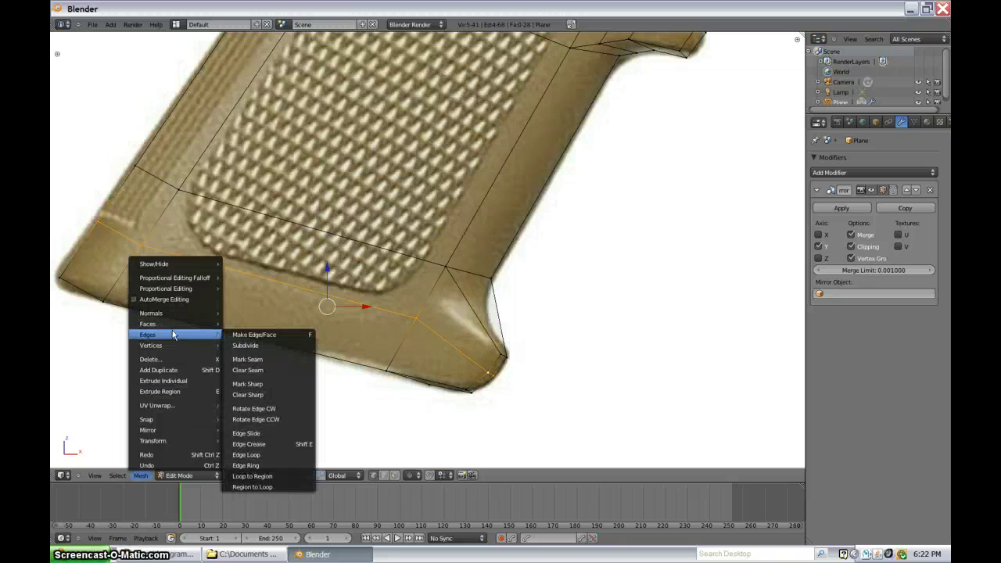
{"action": "left_click", "coordinate": [272, 466]}
{"action": "scroll", "coordinate": [433, 286], "scroll_direction": "down", "scroll_amount": 4}
{"action": "middle_click_drag", "start_coordinate": [427, 233], "coordinate": [393, 260], "text": "shift"}
{"action": "key", "text": "ctrl+z"}
Step: Move the bottom flare's upper front tip vertex slightly up onto the reference outline
{"action": "scroll", "coordinate": [393, 259], "scroll_direction": "up", "scroll_amount": 5}
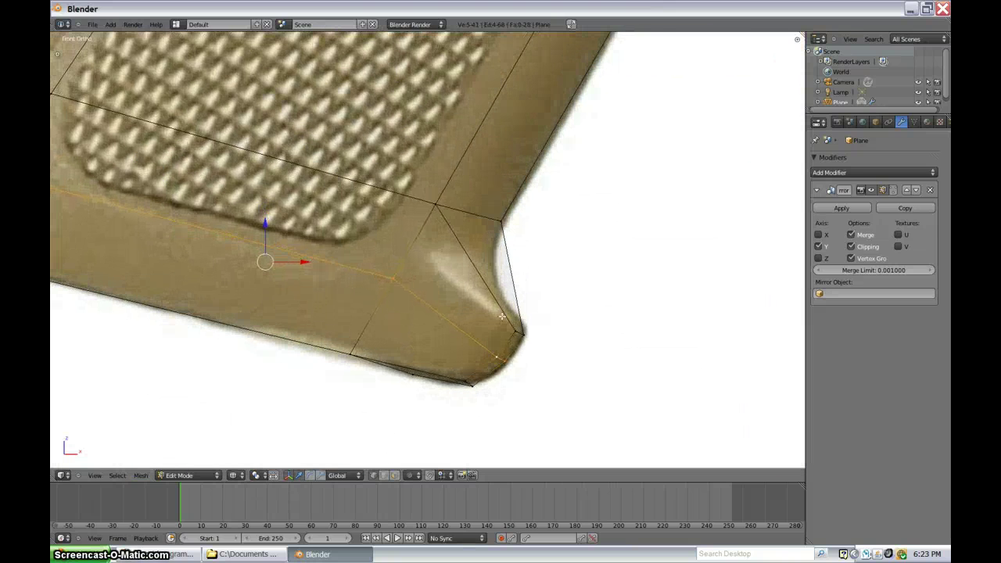
{"action": "right_click", "coordinate": [520, 333]}
{"action": "key", "text": "g"}
{"action": "left_click", "coordinate": [527, 328]}
Step: Add a loop cut around the bottom flare between grip and tip, and move its two upper vertices onto the concave outline
{"action": "key", "text": "ctrl+r"}
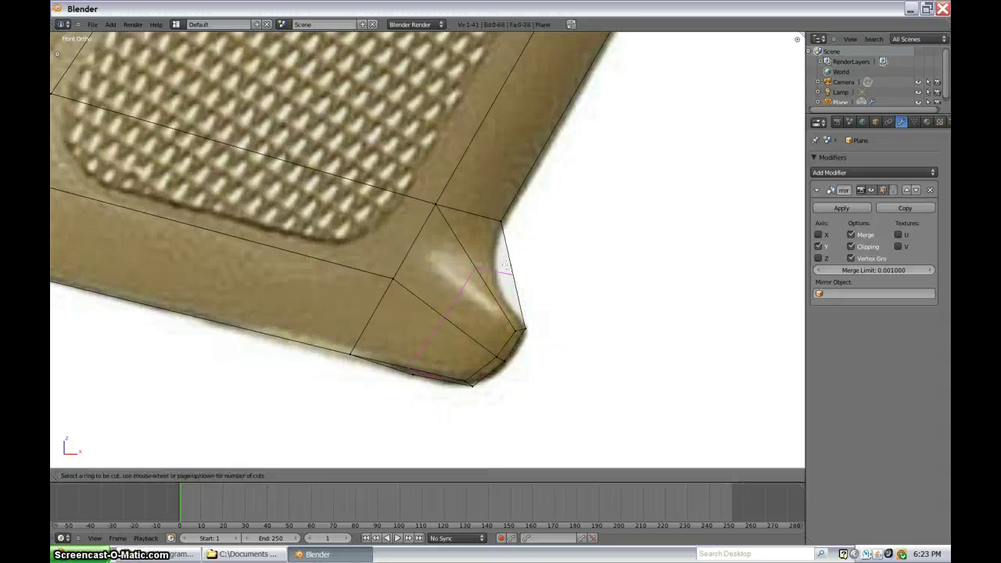
{"action": "left_click", "coordinate": [512, 279]}
{"action": "left_click", "coordinate": [508, 269]}
{"action": "right_click", "coordinate": [469, 259]}
{"action": "key", "text": "g"}
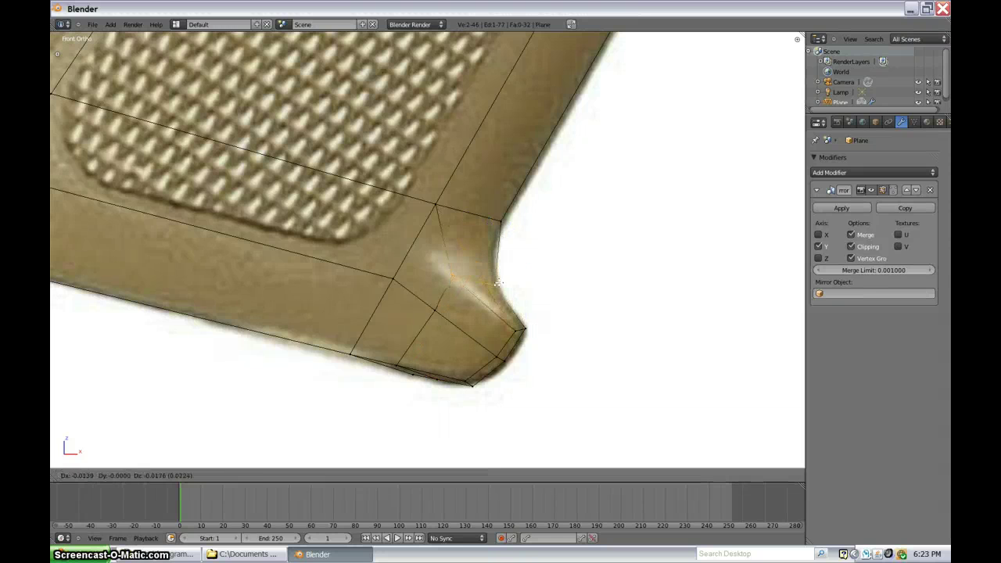
{"action": "left_click", "coordinate": [499, 279]}
Step: Adjust the upper and middle side vertices of the flare's new loop so they follow the flare's curved highlight
{"action": "right_click", "coordinate": [453, 271]}
{"action": "key", "text": "g"}
{"action": "left_click", "coordinate": [480, 283]}
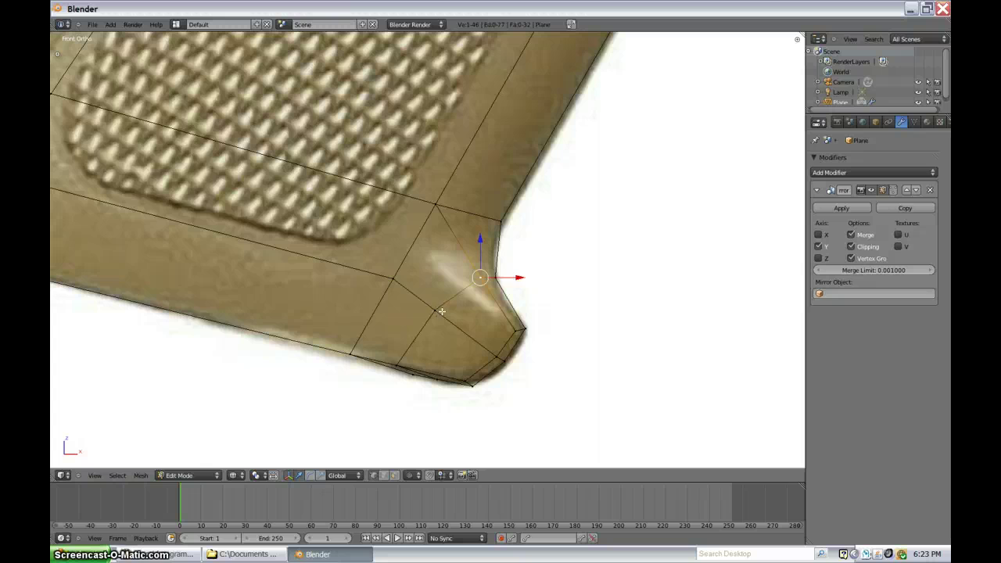
{"action": "right_click", "coordinate": [438, 312]}
{"action": "key", "text": "g"}
{"action": "left_click", "coordinate": [444, 316]}
{"action": "right_click", "coordinate": [494, 277]}
{"action": "key", "text": "g"}
{"action": "left_click", "coordinate": [493, 277]}
{"action": "key", "text": "g"}
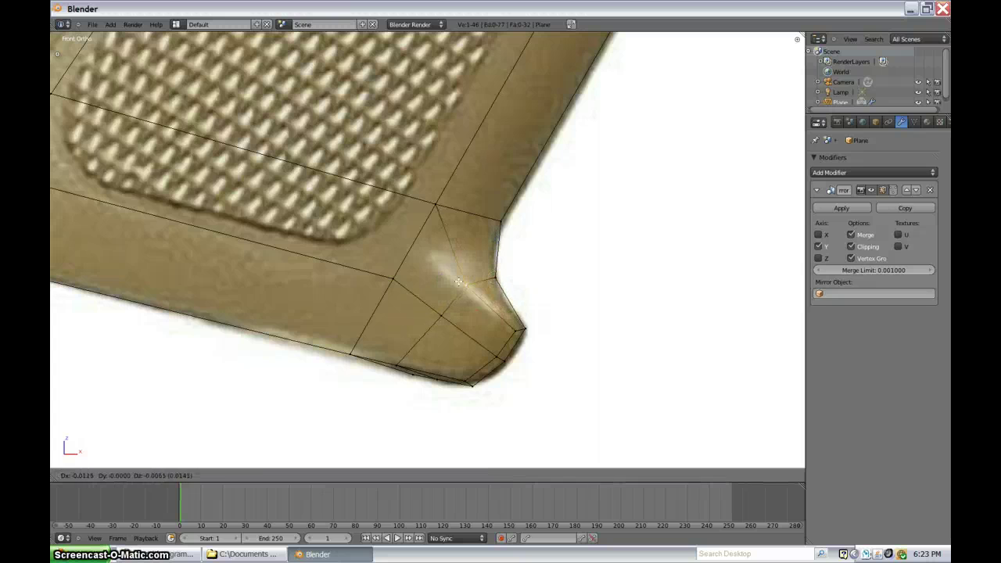
{"action": "left_click", "coordinate": [447, 281]}
Step: Move the grip's side vertex just above the bottom flare down and back along the side edge
{"action": "right_click", "coordinate": [435, 205]}
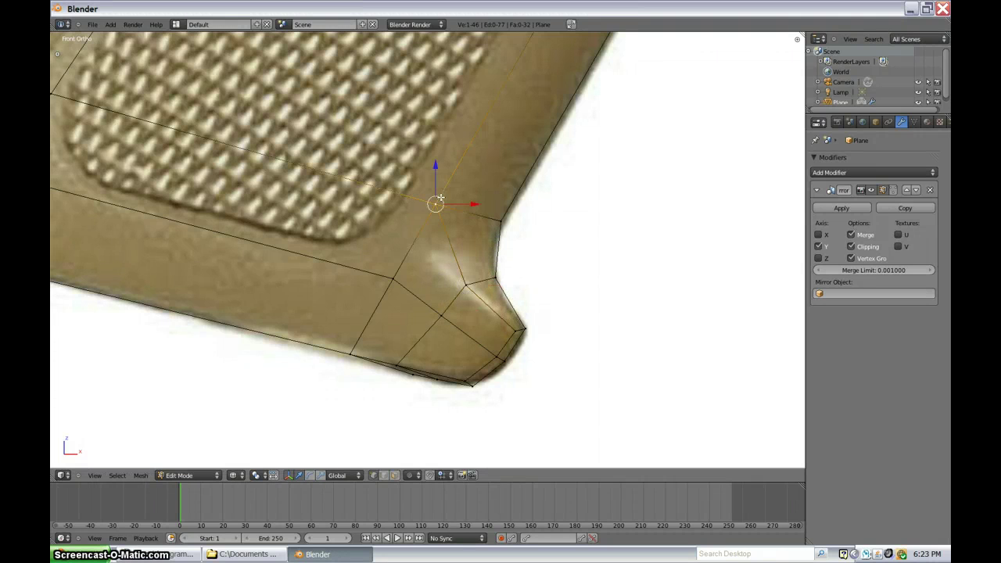
{"action": "key", "text": "g"}
{"action": "left_click", "coordinate": [410, 242]}
Step: Switch back to solid shading and examine the shape of the finger ridge and bottom flare in a perspective view
{"action": "scroll", "coordinate": [512, 220], "scroll_direction": "down", "scroll_amount": 4}
{"action": "mouse_move", "coordinate": [468, 207]}
{"action": "middle_mouse_down", "text": "shift"}
{"action": "mouse_move", "coordinate": [391, 308]}
{"action": "mouse_move", "coordinate": [392, 331]}
{"action": "mouse_move", "coordinate": [336, 250]}
{"action": "mouse_move", "coordinate": [542, 302]}
{"action": "mouse_move", "coordinate": [710, 224]}
{"action": "mouse_move", "coordinate": [392, 325]}
{"action": "mouse_move", "coordinate": [422, 290]}
{"action": "middle_mouse_up", "text": "shift"}
{"action": "key", "text": "z"}
{"action": "scroll", "coordinate": [407, 334], "scroll_direction": "up", "scroll_amount": 1}
{"action": "scroll", "coordinate": [408, 334], "scroll_direction": "down", "scroll_amount": 2}
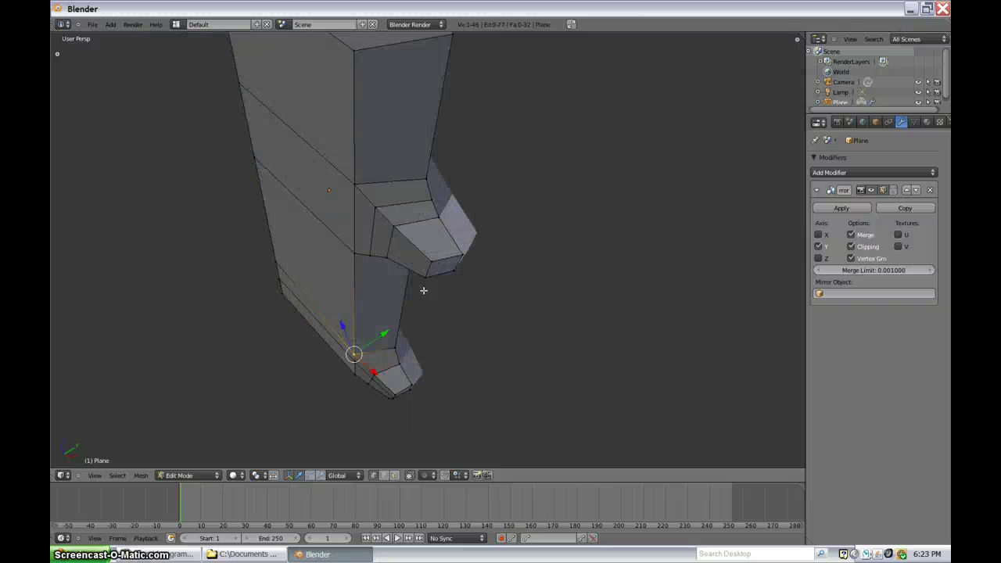
Step: Select the two side vertices at the finger ridge's tip and move them inward toward the mirror plane to narrow it
{"action": "right_click", "coordinate": [426, 279]}
{"action": "right_click", "coordinate": [431, 264], "text": "shift"}
{"action": "left_click_drag", "start_coordinate": [453, 254], "coordinate": [466, 277]}
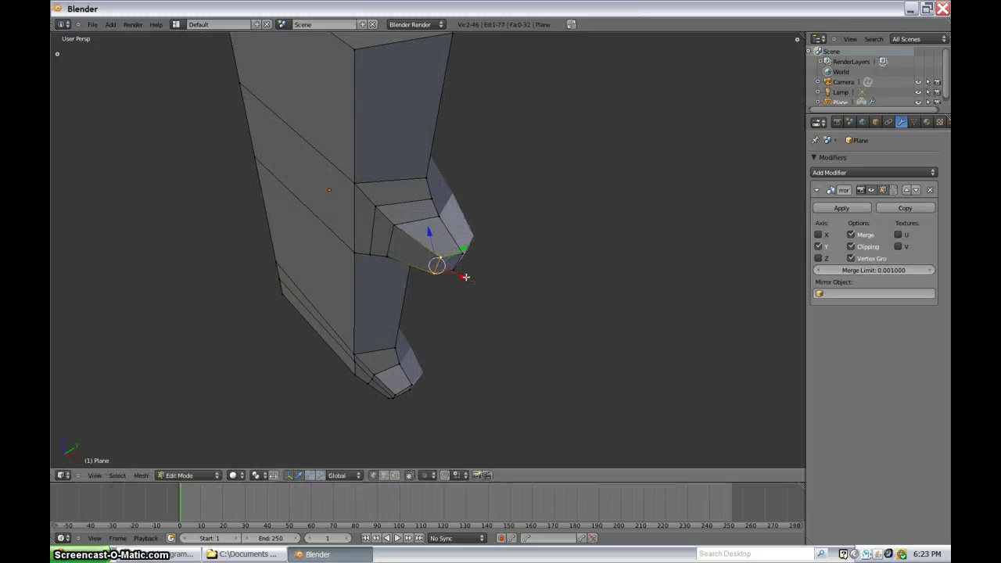
Step: Add a loop cut across the lower grip and bottom flare, just below the flare's upper edge, with an edge slide of 0.33
{"action": "scroll", "coordinate": [417, 228], "scroll_direction": "down", "scroll_amount": 3}
{"action": "middle_click_drag", "start_coordinate": [407, 215], "coordinate": [367, 272]}
{"action": "key", "text": "KP_1"}
{"action": "scroll", "coordinate": [402, 362], "scroll_direction": "up", "scroll_amount": 2}
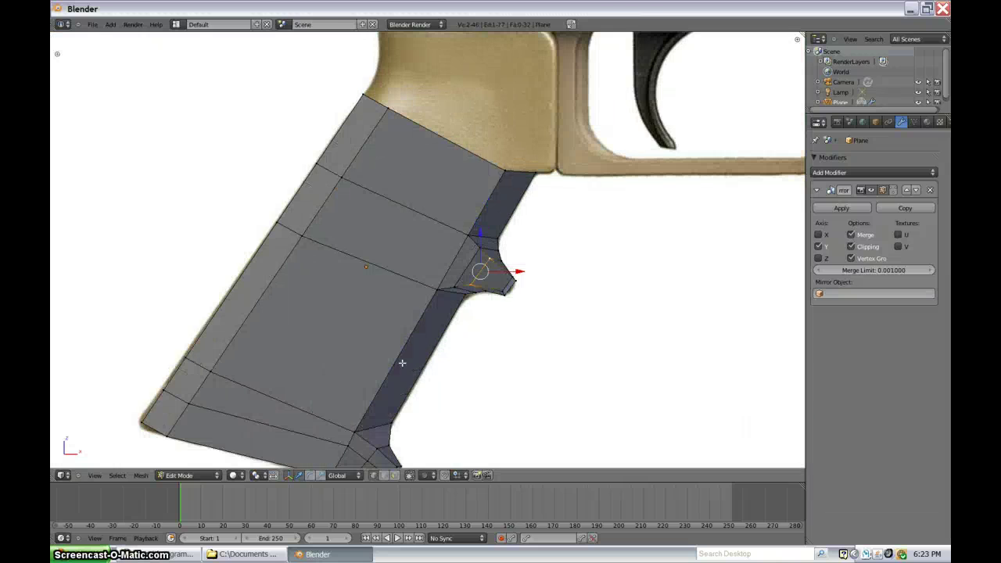
{"action": "middle_click_drag", "start_coordinate": [414, 337], "coordinate": [406, 185], "text": "shift"}
{"action": "scroll", "coordinate": [360, 321], "scroll_direction": "up", "scroll_amount": 3}
{"action": "key", "text": "z"}
{"action": "key", "text": "ctrl+r"}
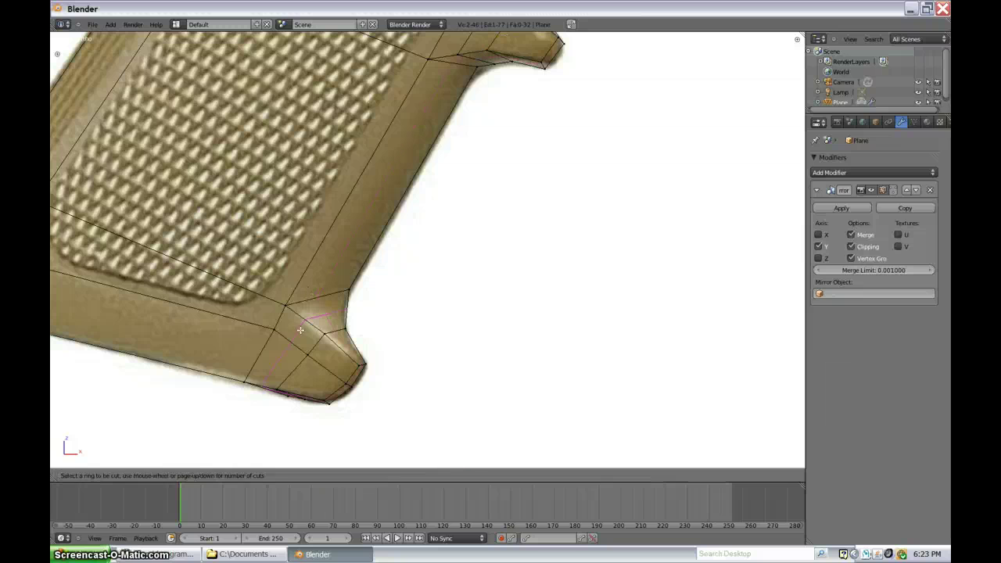
{"action": "left_click", "coordinate": [350, 365]}
{"action": "right_click", "coordinate": [361, 364]}
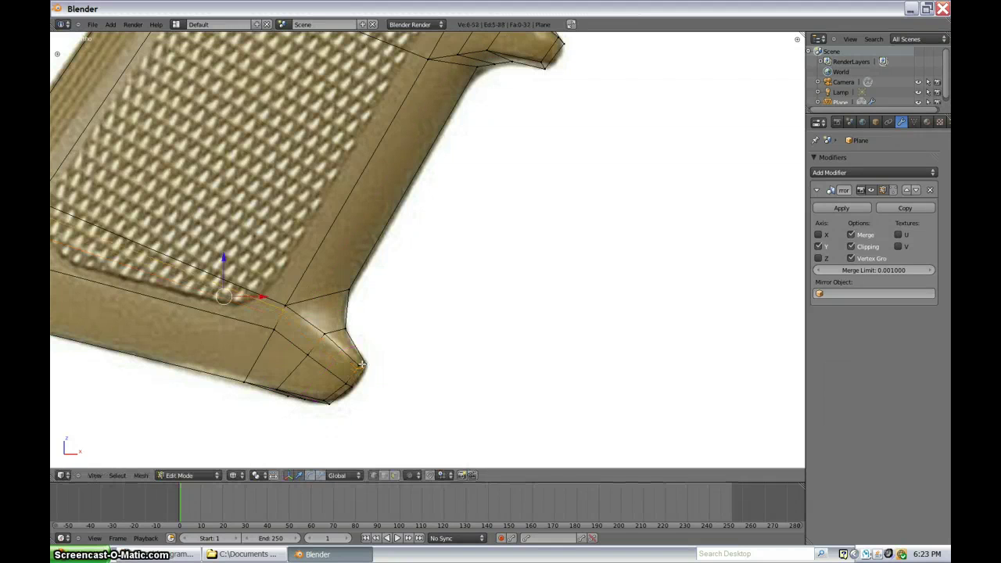
{"action": "key", "text": "ctrl+e"}
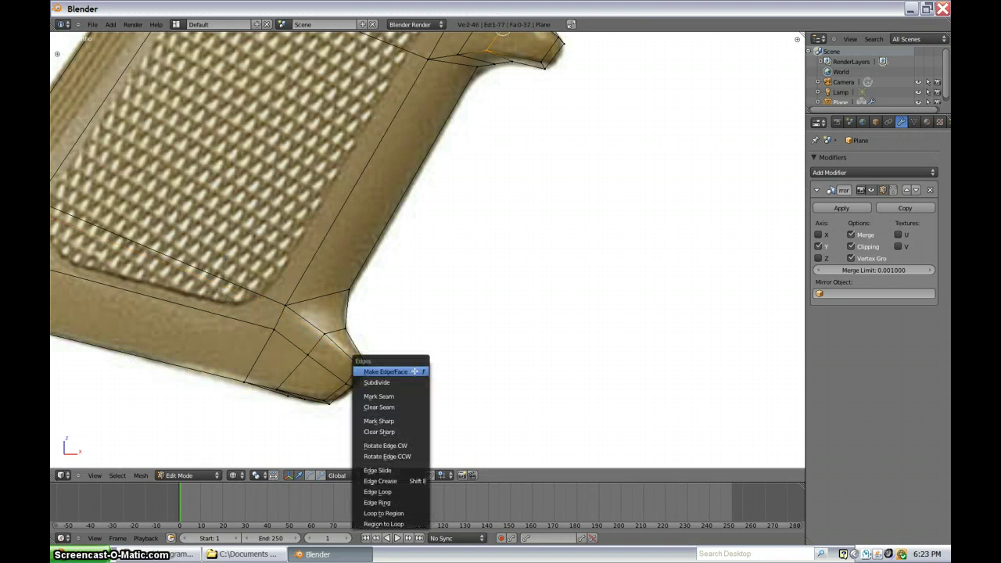
{"action": "left_click", "coordinate": [413, 372]}
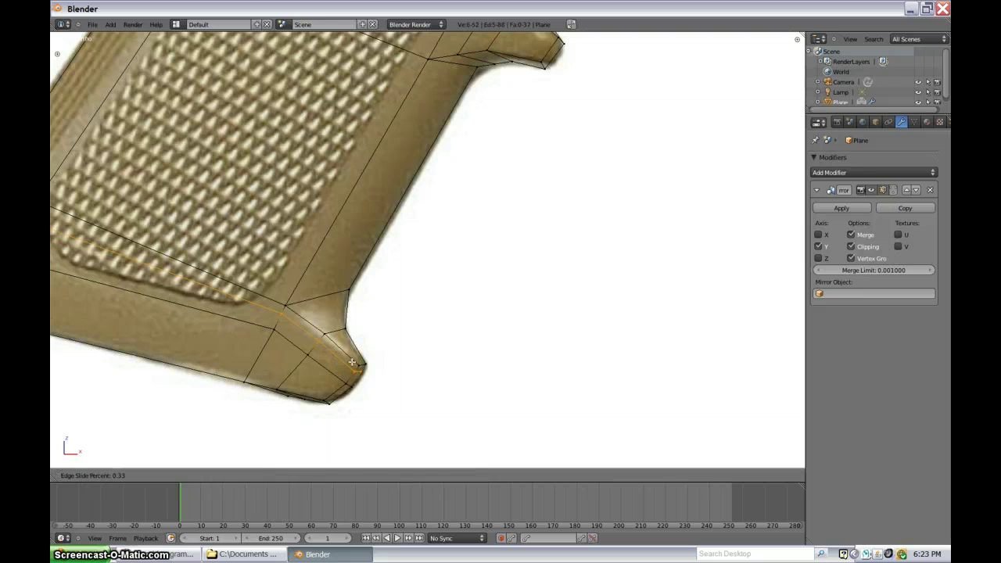
{"action": "left_click", "coordinate": [352, 362]}
{"action": "scroll", "coordinate": [352, 361], "scroll_direction": "down", "scroll_amount": 4}
{"action": "left_click", "coordinate": [854, 173]}
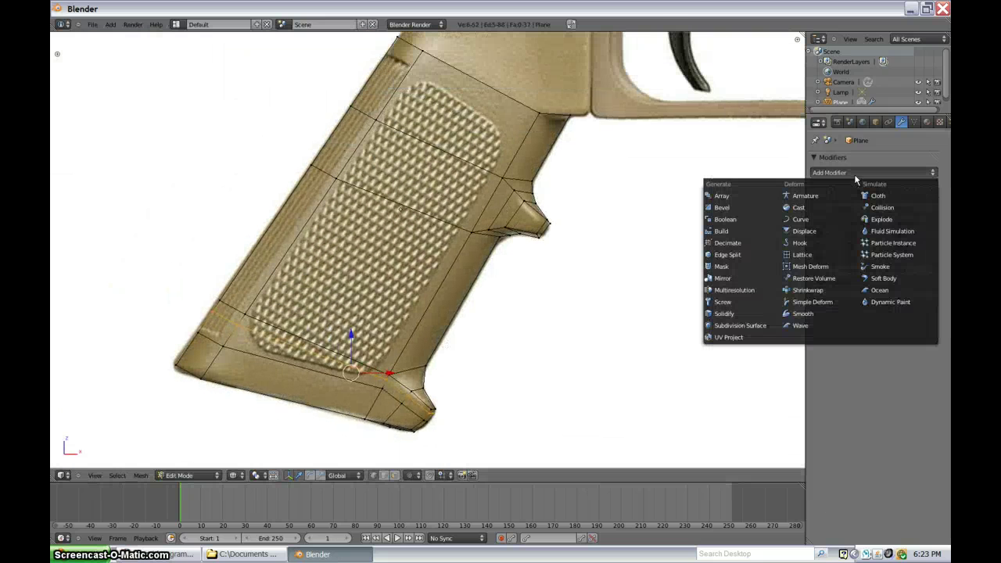
{"action": "left_click", "coordinate": [722, 279]}
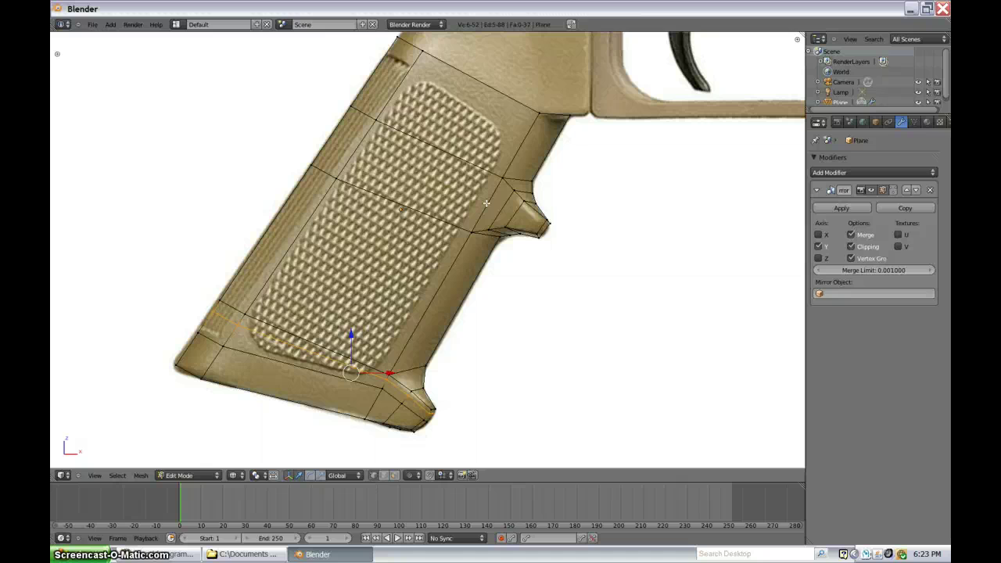
{"action": "left_click", "coordinate": [835, 159]}
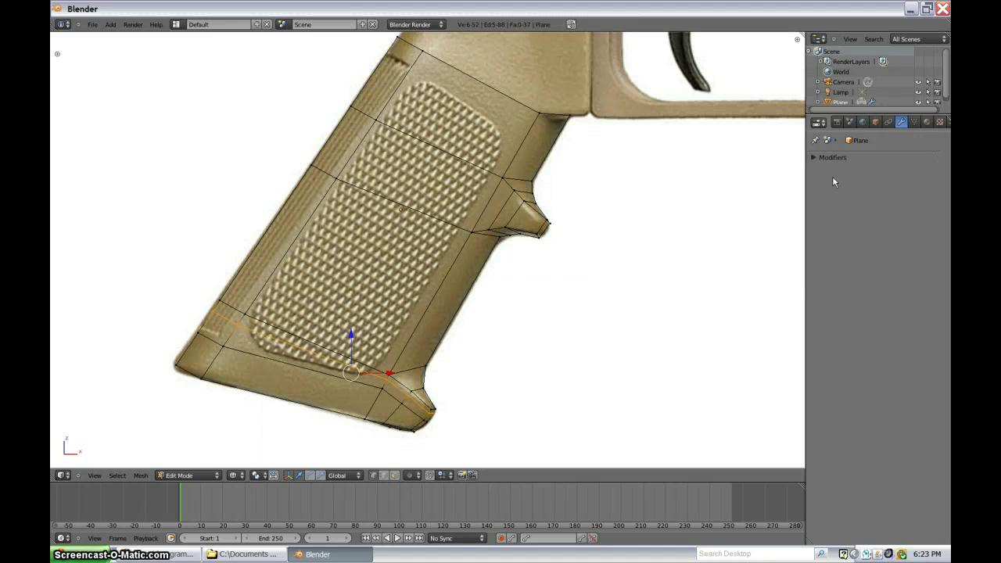
{"action": "left_click", "coordinate": [816, 160]}
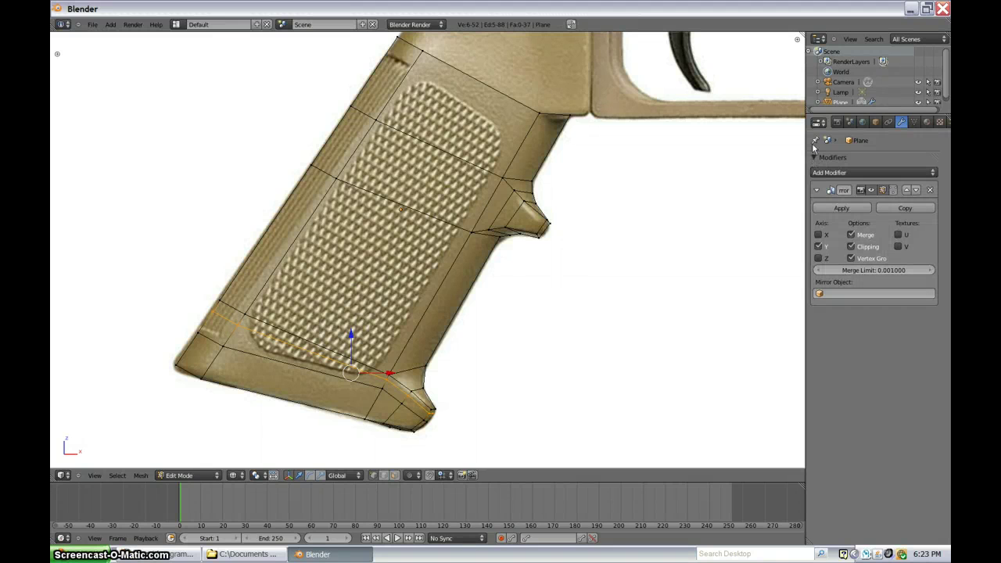
Step: Add a Subdivision Surface modifier to the grip and set its View subdivisions to 2
{"action": "left_click", "coordinate": [841, 173]}
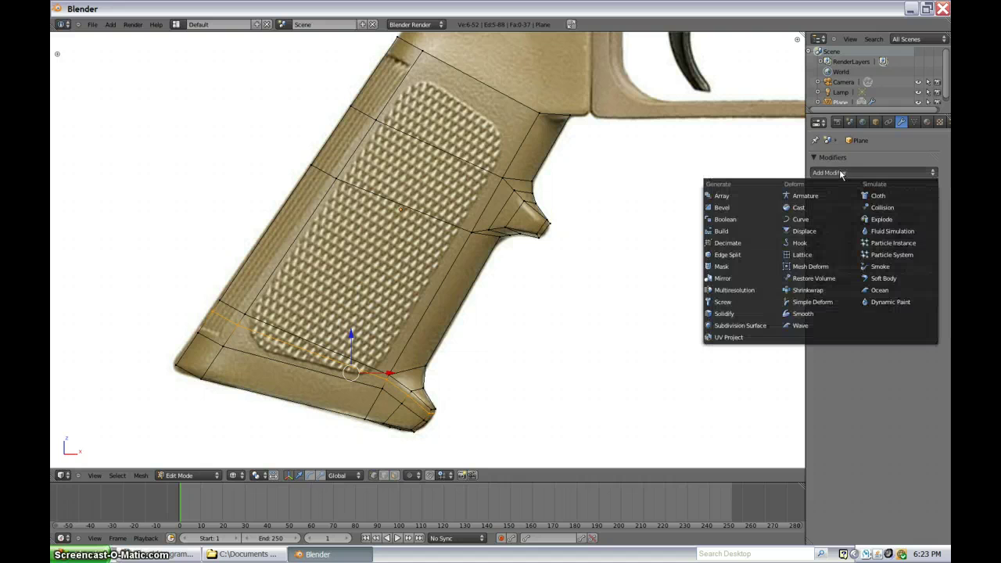
{"action": "left_click", "coordinate": [748, 327]}
{"action": "scroll", "coordinate": [519, 263], "scroll_direction": "down", "scroll_amount": 2}
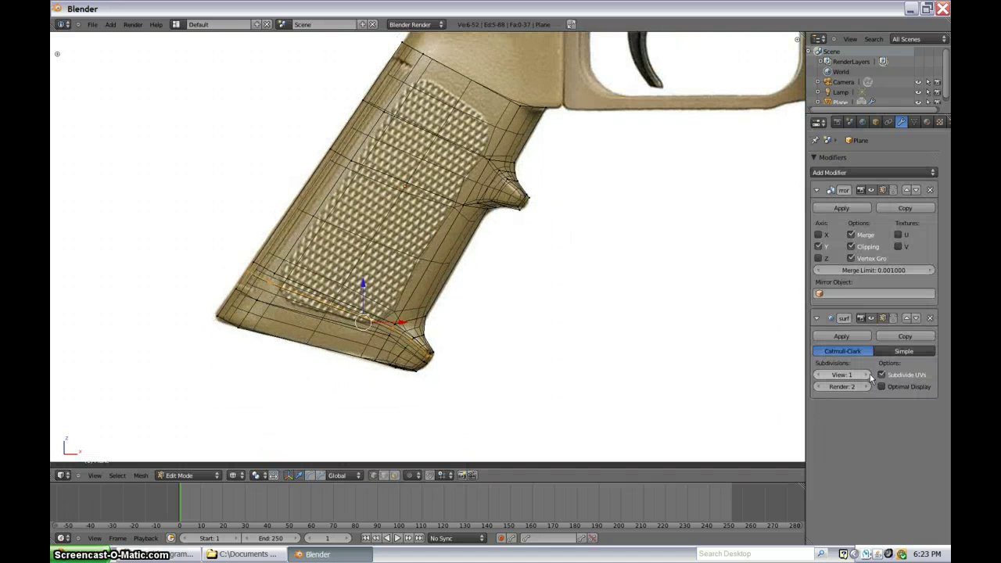
{"action": "left_click", "coordinate": [868, 375]}
Step: Switch to solid shading and examine the smoothed grip in perspective, with and without the editing cage
{"action": "scroll", "coordinate": [469, 289], "scroll_direction": "up", "scroll_amount": 2}
{"action": "key", "text": "z"}
{"action": "mouse_move", "coordinate": [377, 231]}
{"action": "middle_mouse_down"}
{"action": "mouse_move", "coordinate": [359, 181]}
{"action": "mouse_move", "coordinate": [461, 286]}
{"action": "mouse_move", "coordinate": [254, 148]}
{"action": "mouse_move", "coordinate": [349, 217]}
{"action": "mouse_move", "coordinate": [390, 291]}
{"action": "mouse_move", "coordinate": [368, 235]}
{"action": "mouse_move", "coordinate": [415, 207]}
{"action": "middle_mouse_up"}
{"action": "key", "text": "Tab"}
{"action": "key", "text": "Tab"}
{"action": "key", "text": "Tab"}
{"action": "key", "text": "Tab"}
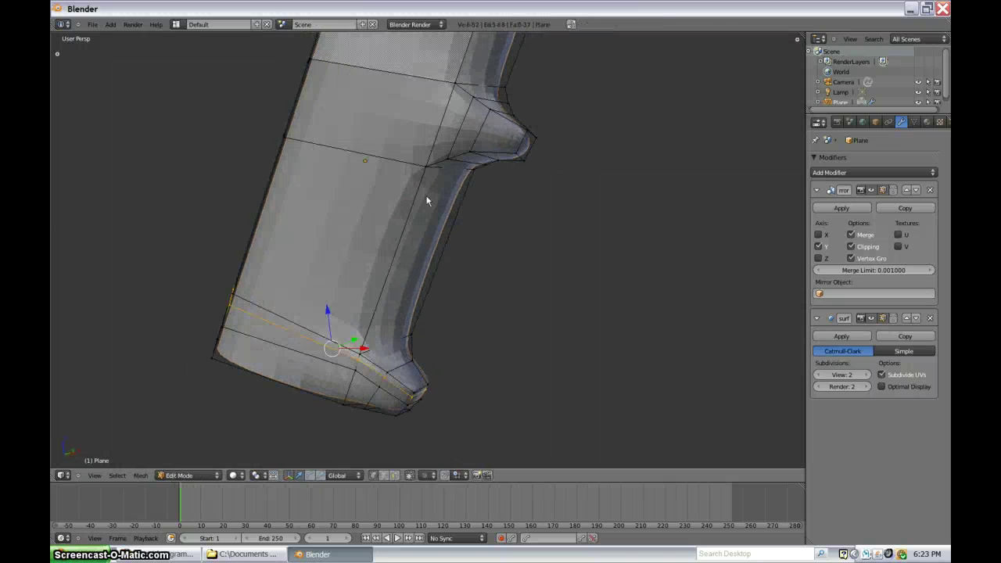
Step: Add two loop cuts around the grip, one just above the bottom flare and one just below the finger ridge
{"action": "key", "text": "a"}
{"action": "key", "text": "ctrl+r"}
{"action": "left_click", "coordinate": [419, 246]}
{"action": "key", "text": "ctrl+r"}
{"action": "left_click", "coordinate": [424, 261]}
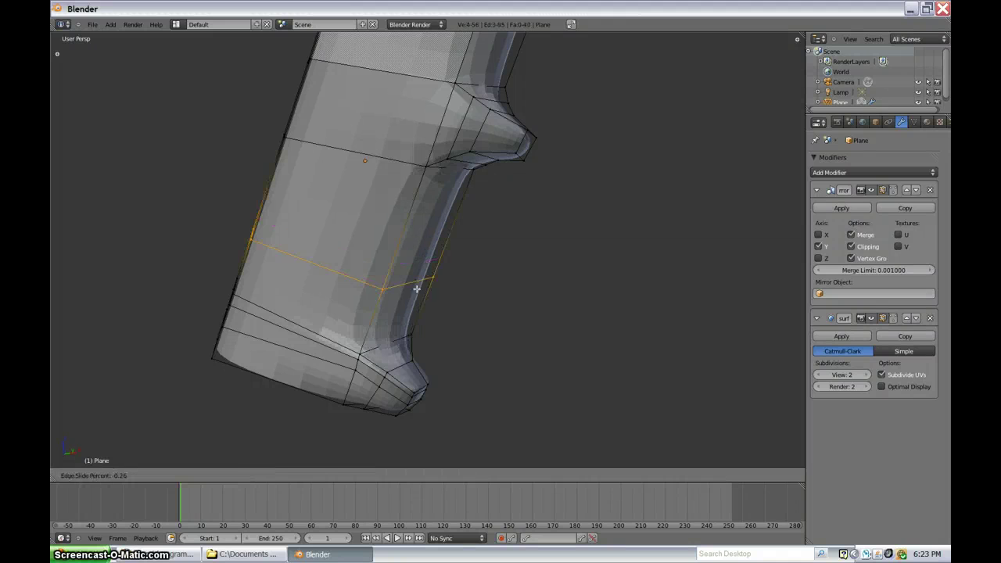
{"action": "left_click", "coordinate": [442, 132]}
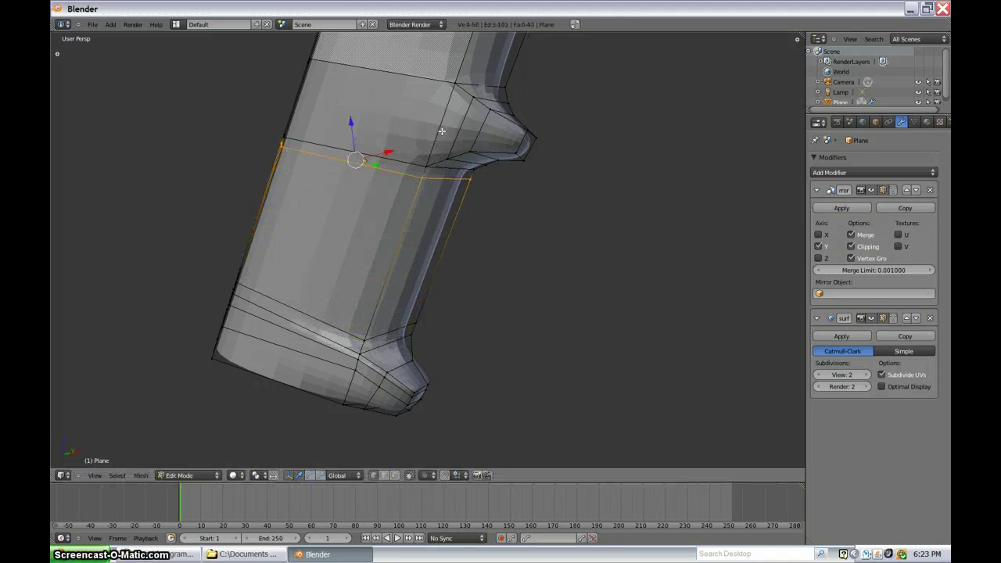
Step: Add a loop cut around the upper grip and slide it down to just above the finger ridge
{"action": "middle_click_drag", "start_coordinate": [442, 132], "coordinate": [448, 181]}
{"action": "key", "text": "ctrl+r"}
{"action": "left_click", "coordinate": [450, 192]}
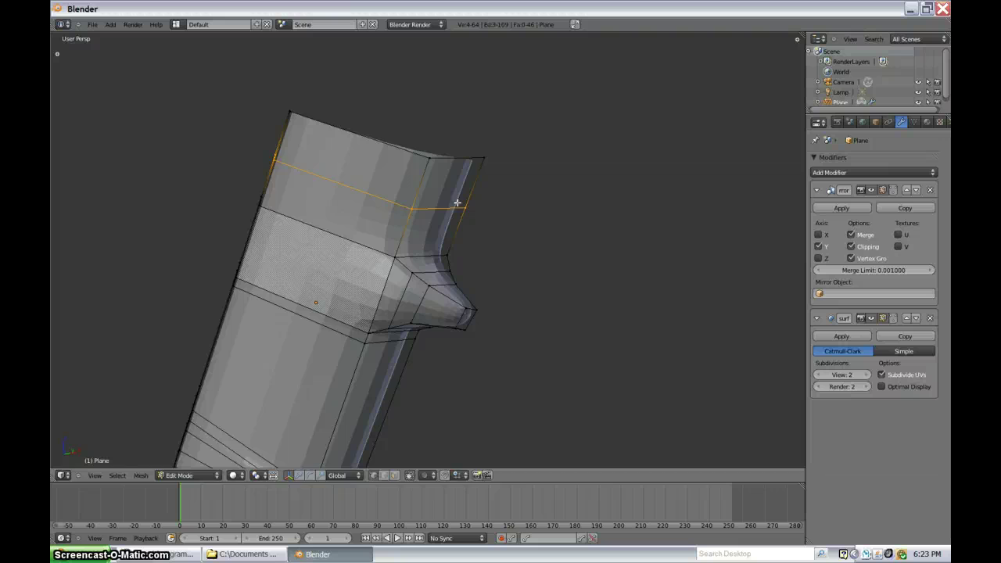
{"action": "left_click", "coordinate": [450, 244]}
Step: Add a loop cut around the finger ridge near its tip, then edge-slide it back toward the grip
{"action": "key", "text": "KP_1"}
{"action": "scroll", "coordinate": [536, 320], "scroll_direction": "up", "scroll_amount": 3}
{"action": "key", "text": "z"}
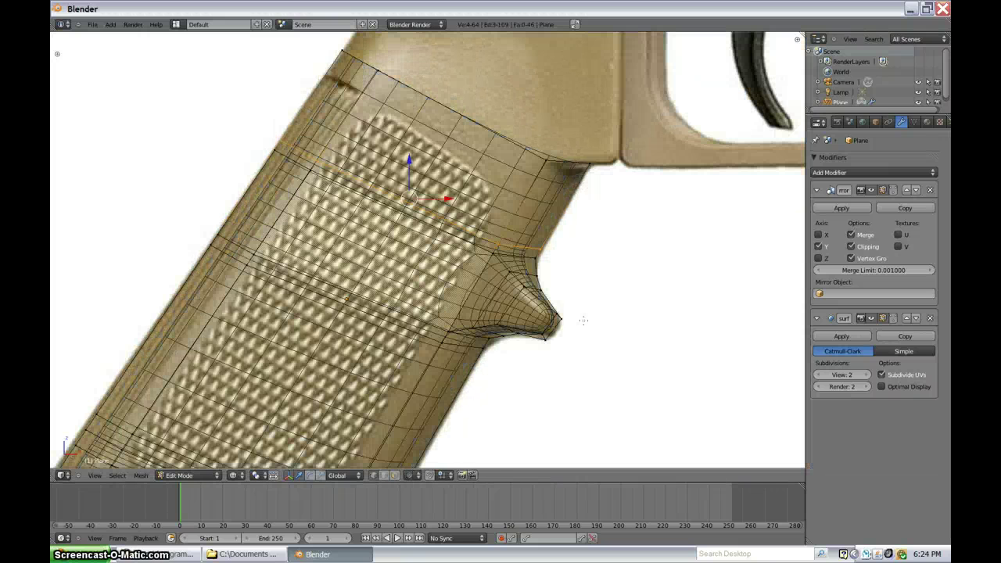
{"action": "scroll", "coordinate": [584, 320], "scroll_direction": "up", "scroll_amount": 5}
{"action": "key", "text": "ctrl+r"}
{"action": "left_click", "coordinate": [481, 316]}
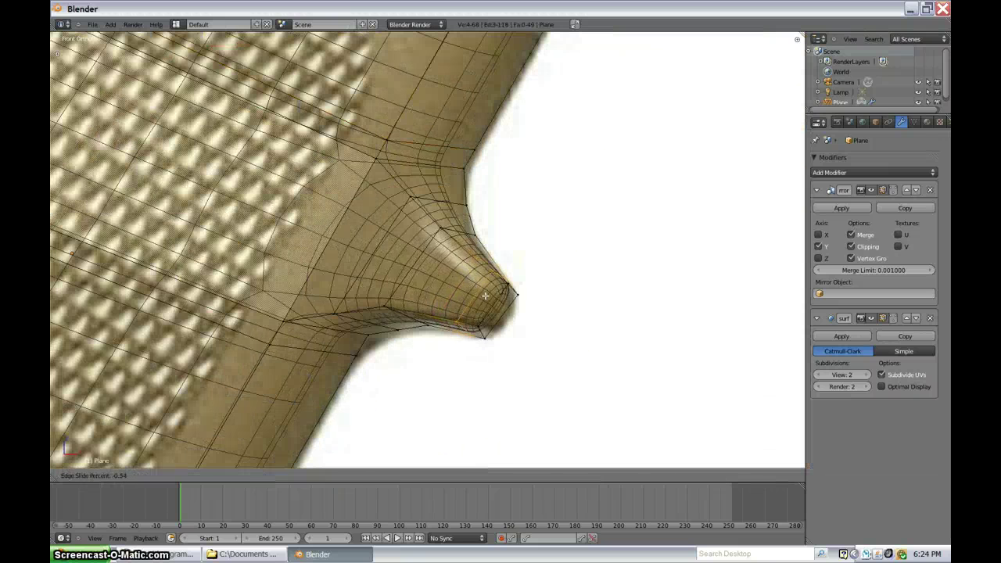
{"action": "left_click", "coordinate": [485, 296]}
{"action": "key", "text": "alt+z"}
{"action": "key", "text": "ctrl+e"}
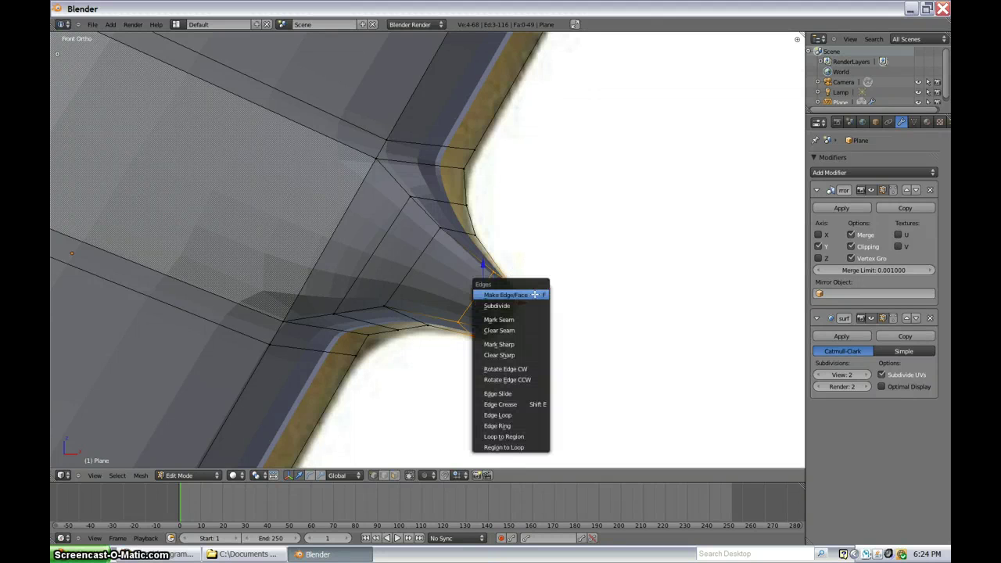
{"action": "left_click", "coordinate": [516, 398]}
{"action": "left_click", "coordinate": [514, 382]}
Step: Add a loop cut through the middle of the finger ridge and pull its tip vertices outward to round the tip
{"action": "key", "text": "ctrl+r"}
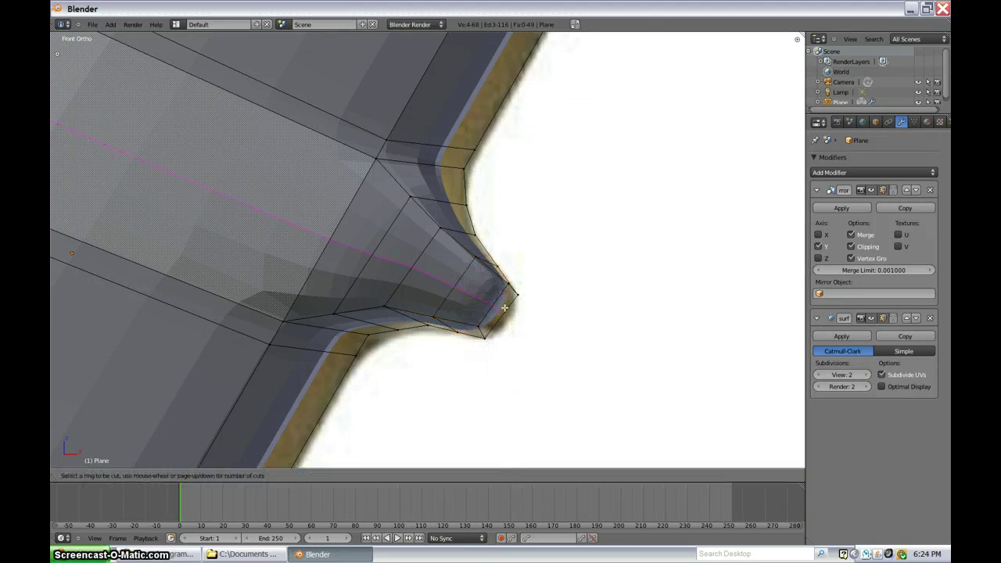
{"action": "left_click", "coordinate": [504, 308]}
{"action": "left_click", "coordinate": [506, 305]}
{"action": "right_click", "coordinate": [507, 305]}
{"action": "right_click", "coordinate": [502, 315]}
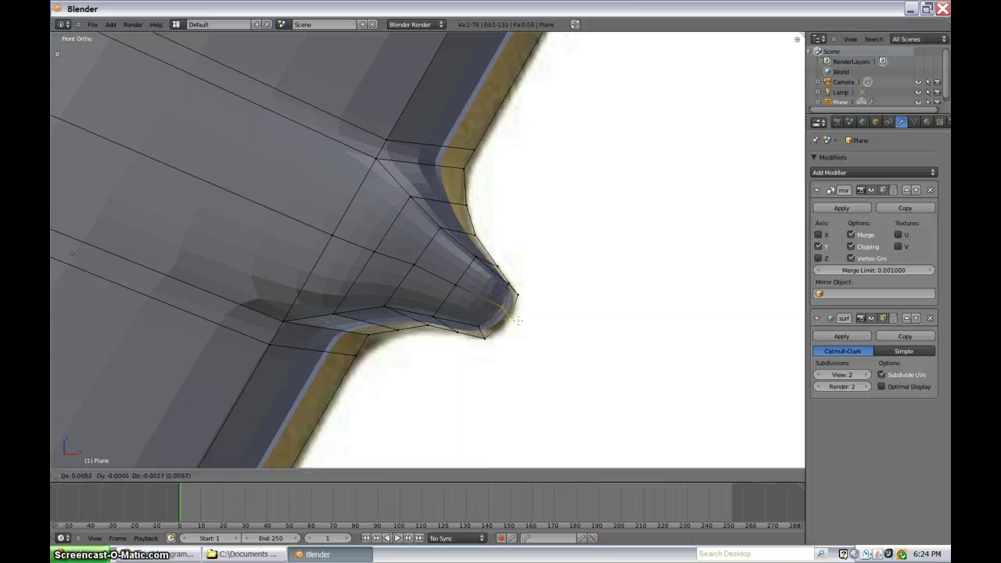
Step: Move the front edge vertices beneath the finger ridge outward so the smoothed surface follows the reference's concave outline
{"action": "middle_click_drag", "start_coordinate": [372, 329], "coordinate": [433, 291]}
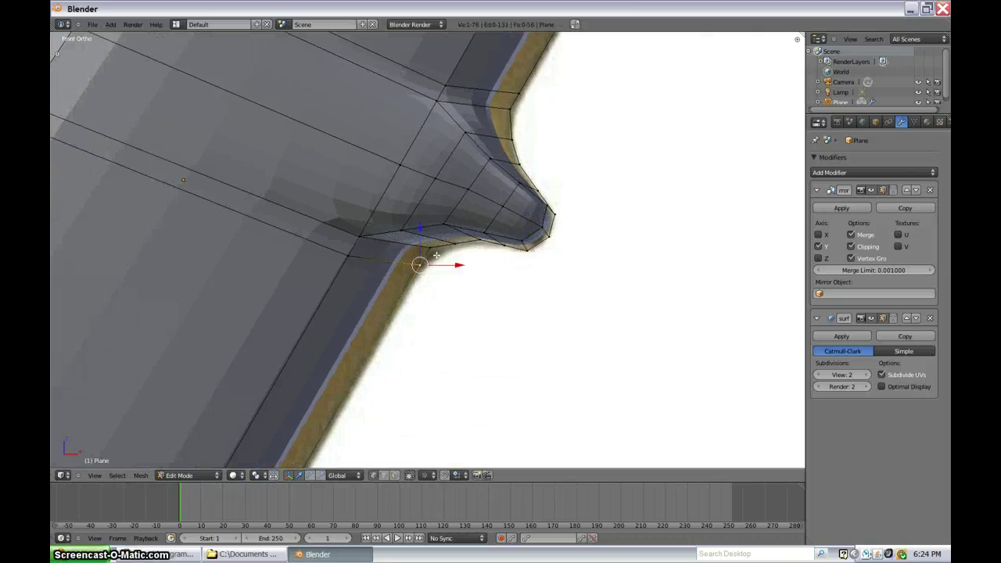
{"action": "middle_click_drag", "start_coordinate": [446, 257], "coordinate": [459, 230]}
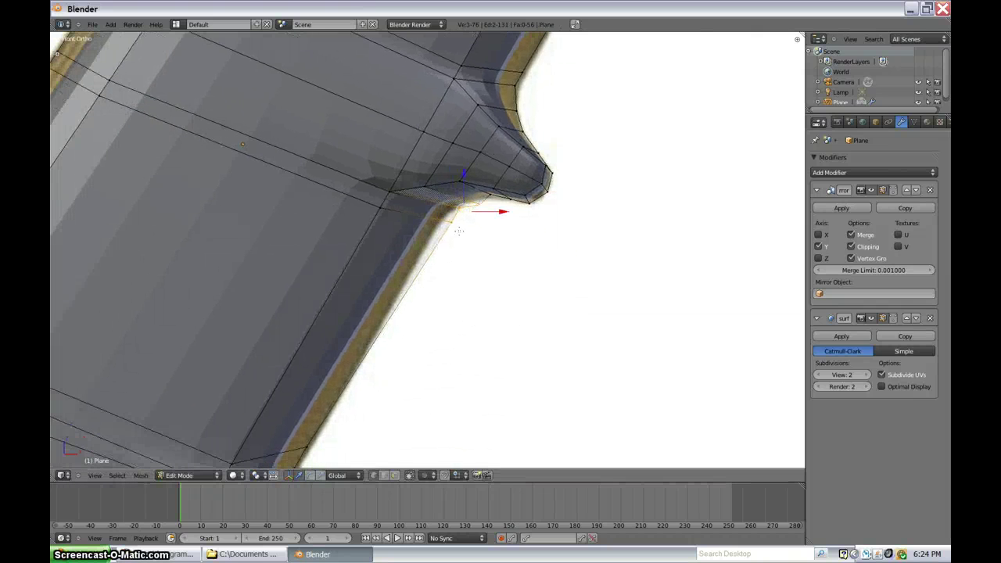
{"action": "right_click", "coordinate": [460, 206]}
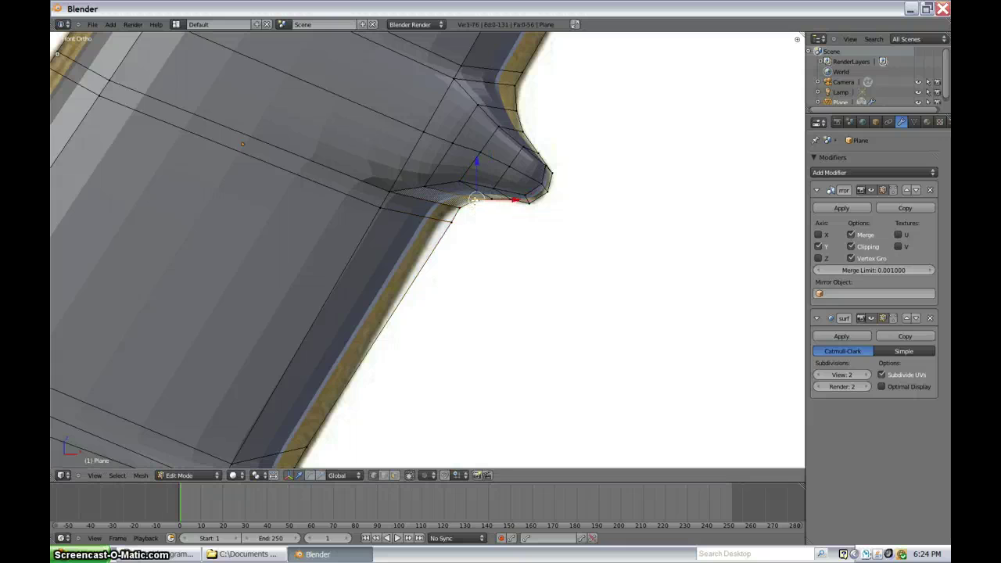
{"action": "key", "text": "g"}
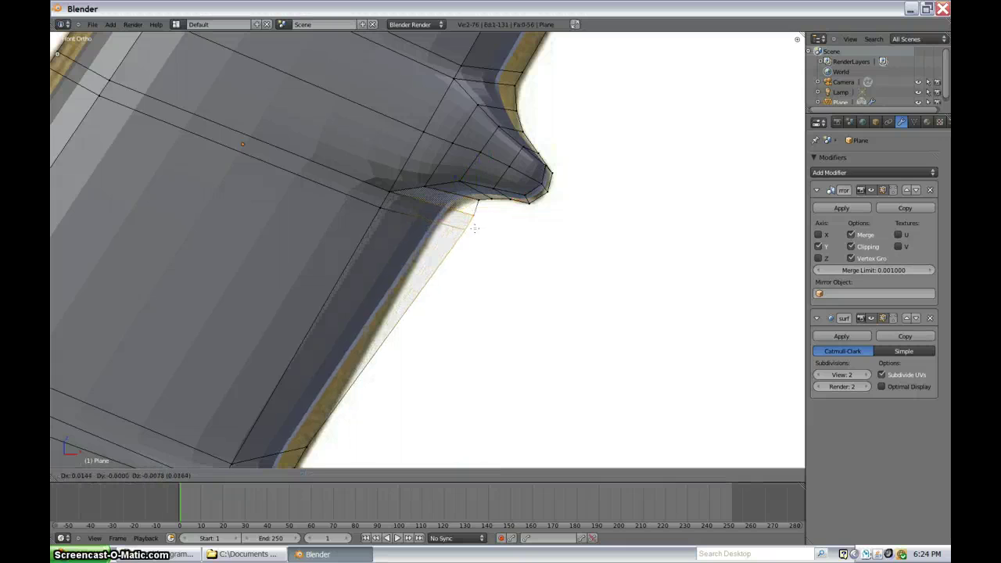
{"action": "left_click", "coordinate": [468, 229]}
{"action": "key", "text": "g"}
{"action": "left_click", "coordinate": [478, 206]}
{"action": "right_click", "coordinate": [491, 200]}
{"action": "key", "text": "g"}
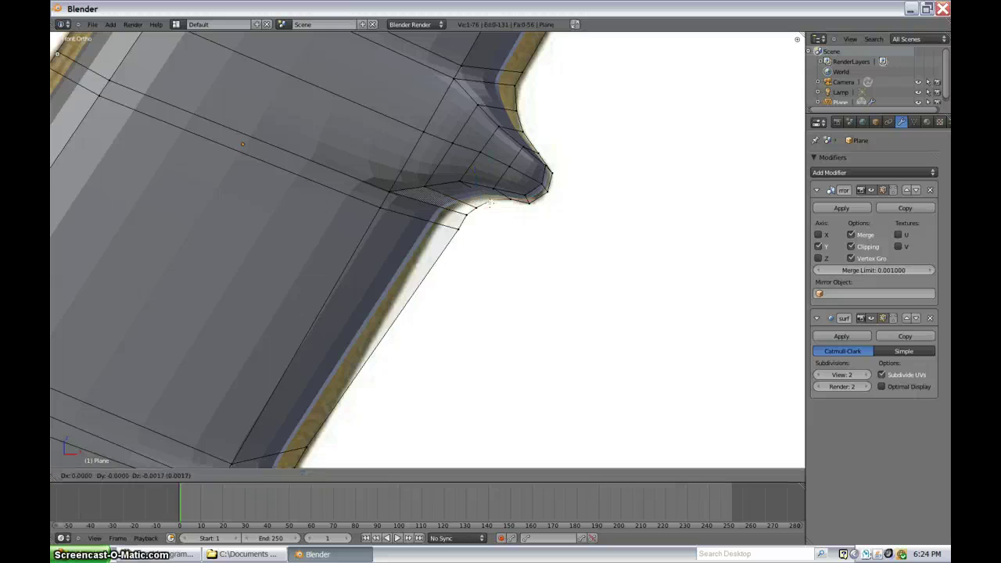
{"action": "left_click", "coordinate": [492, 202]}
Step: Move the front edge vertices just above the bottom flare outward to bring the smoothed surface onto the reference outline
{"action": "middle_click_drag", "start_coordinate": [384, 270], "coordinate": [476, 102], "text": "shift"}
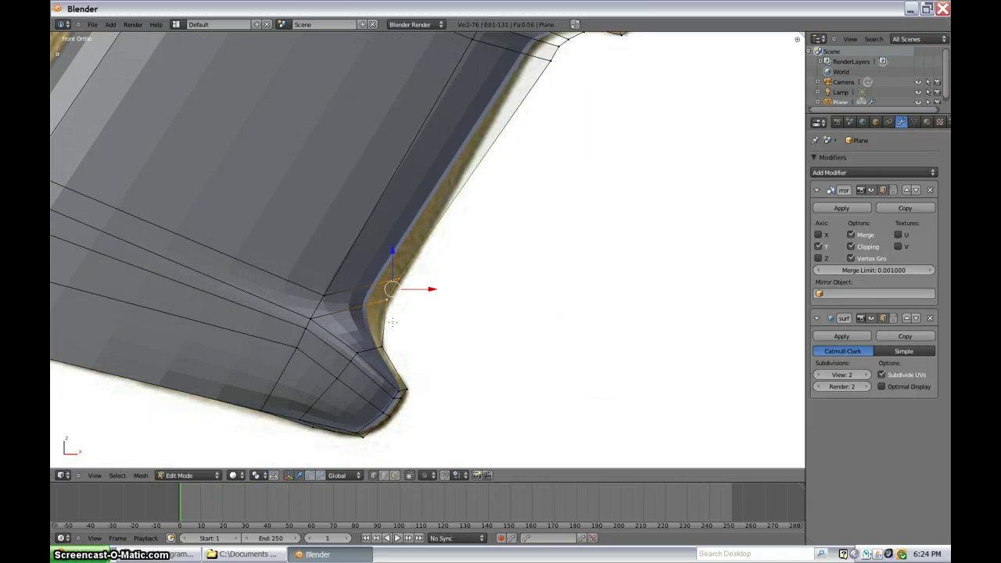
{"action": "key", "text": "g"}
{"action": "left_click", "coordinate": [410, 340]}
{"action": "right_click", "coordinate": [389, 344]}
{"action": "key", "text": "g"}
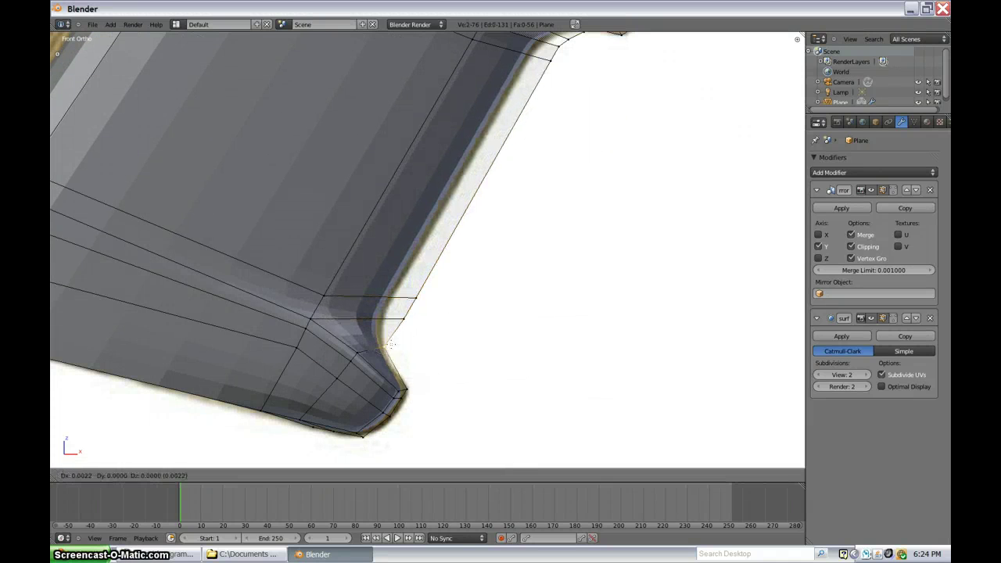
{"action": "left_click", "coordinate": [398, 349]}
Step: Select all vertices along the grip's rear edge and move them outward beyond the reference outline
{"action": "scroll", "coordinate": [423, 329], "scroll_direction": "down", "scroll_amount": 5}
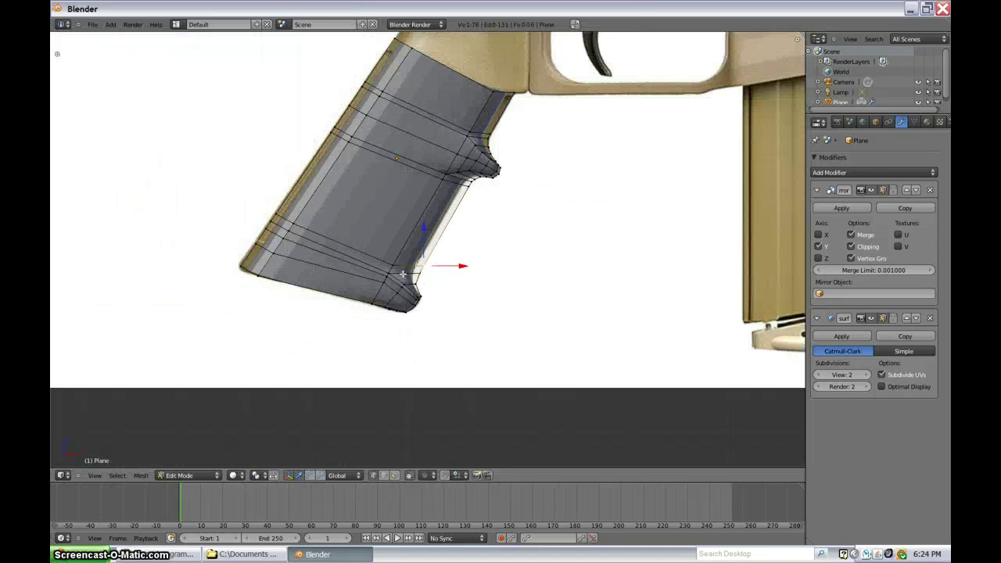
{"action": "scroll", "coordinate": [423, 329], "scroll_direction": "up", "scroll_amount": 2}
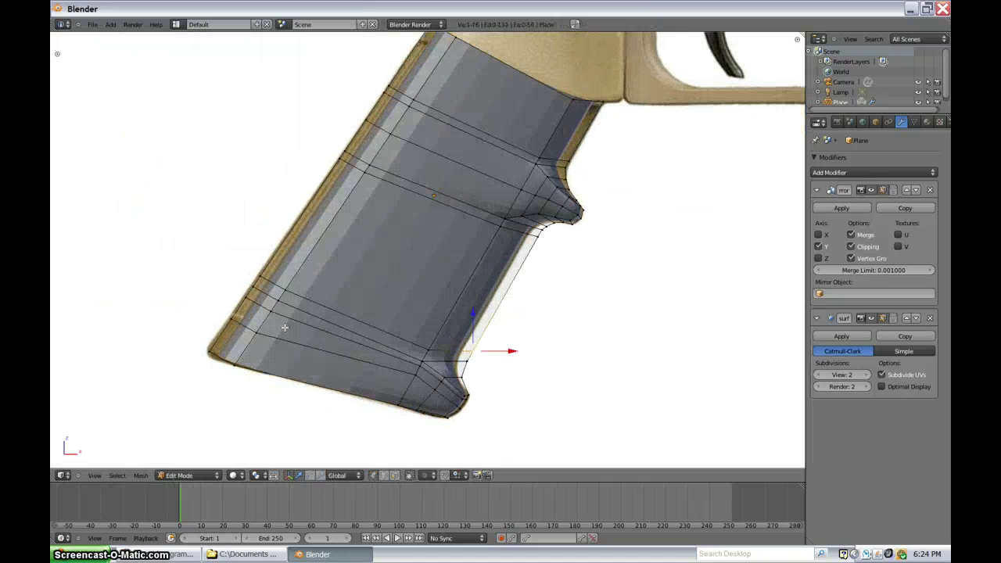
{"action": "key", "text": "g"}
{"action": "left_click", "coordinate": [290, 232]}
{"action": "scroll", "coordinate": [296, 231], "scroll_direction": "down", "scroll_amount": 1}
{"action": "middle_click_drag", "start_coordinate": [306, 230], "coordinate": [340, 279], "text": "shift"}
{"action": "key", "text": "g"}
{"action": "left_click", "coordinate": [333, 277]}
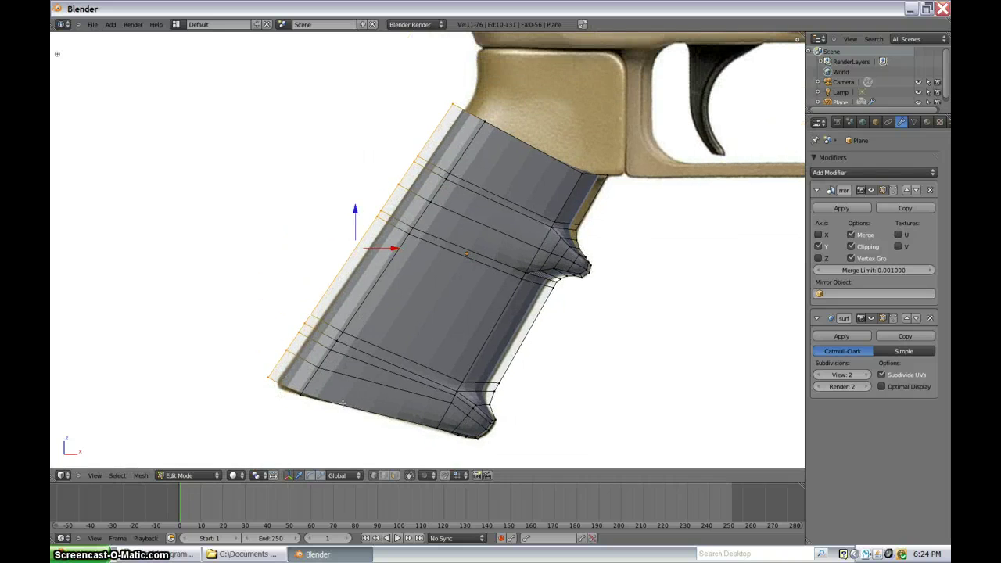
Step: Select the edge loop around the grip's open bottom and fill it with a face
{"action": "scroll", "coordinate": [390, 408], "scroll_direction": "down", "scroll_amount": 3}
{"action": "middle_click_drag", "start_coordinate": [422, 352], "coordinate": [438, 204]}
{"action": "scroll", "coordinate": [436, 304], "scroll_direction": "up", "scroll_amount": 2}
{"action": "right_click", "coordinate": [432, 294], "text": "alt"}
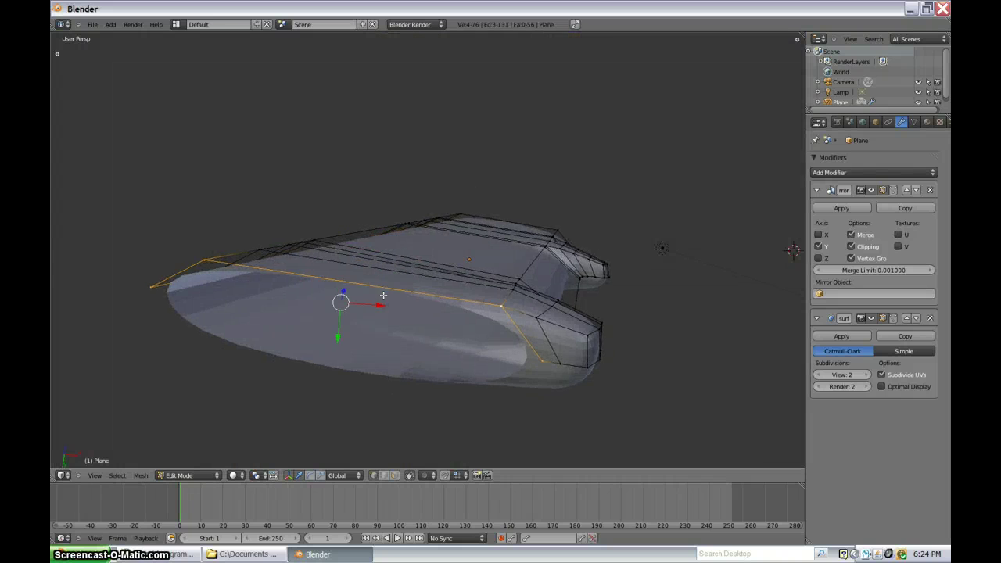
{"action": "middle_click_drag", "start_coordinate": [383, 295], "coordinate": [409, 331]}
{"action": "middle_click_drag", "start_coordinate": [465, 347], "coordinate": [421, 293]}
{"action": "key", "text": "f"}
Step: Add two lengthwise loop cuts down the grip's side and across its bottom face
{"action": "key", "text": "ctrl+r"}
{"action": "left_click", "coordinate": [399, 266]}
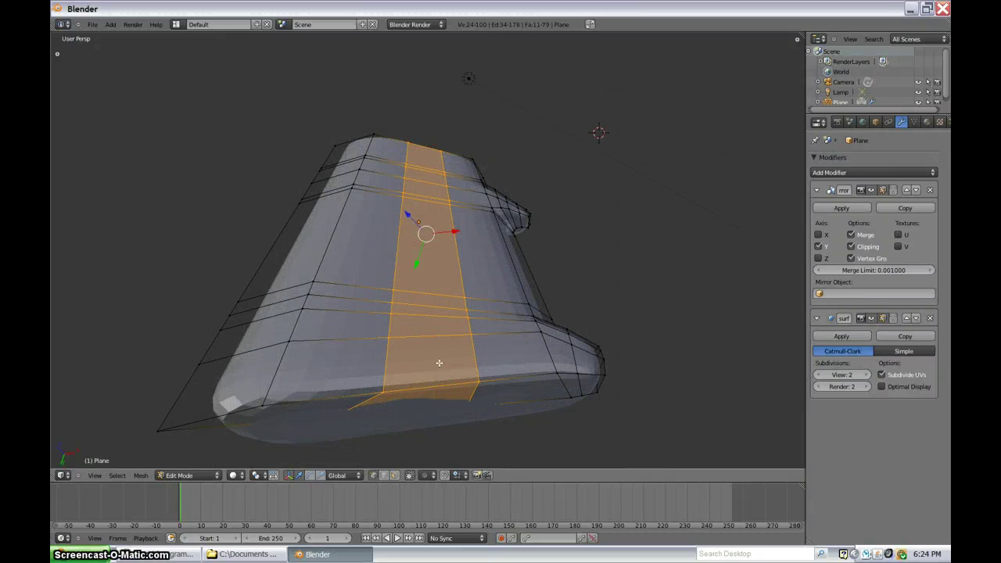
{"action": "key", "text": "ctrl+r"}
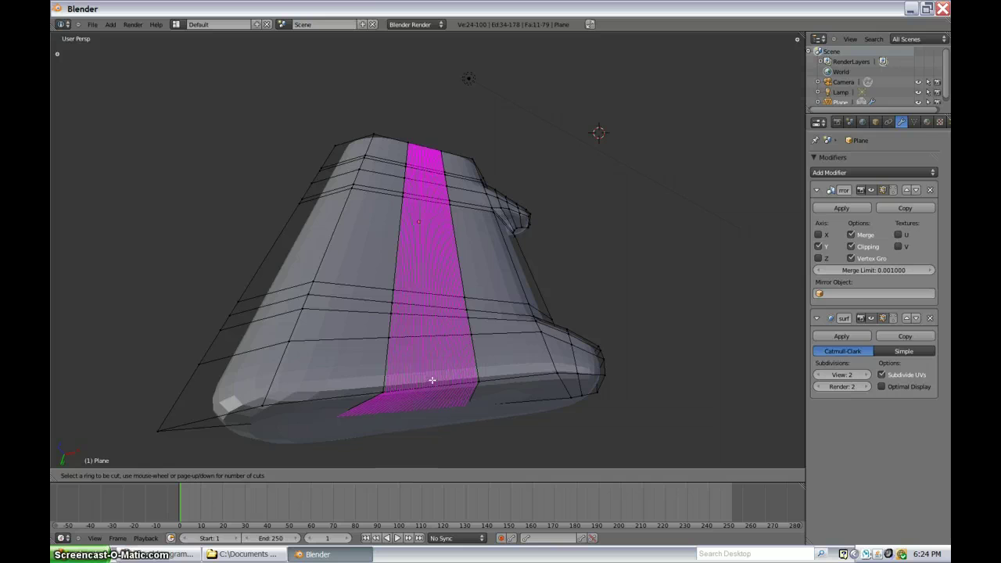
{"action": "right_click", "coordinate": [403, 373]}
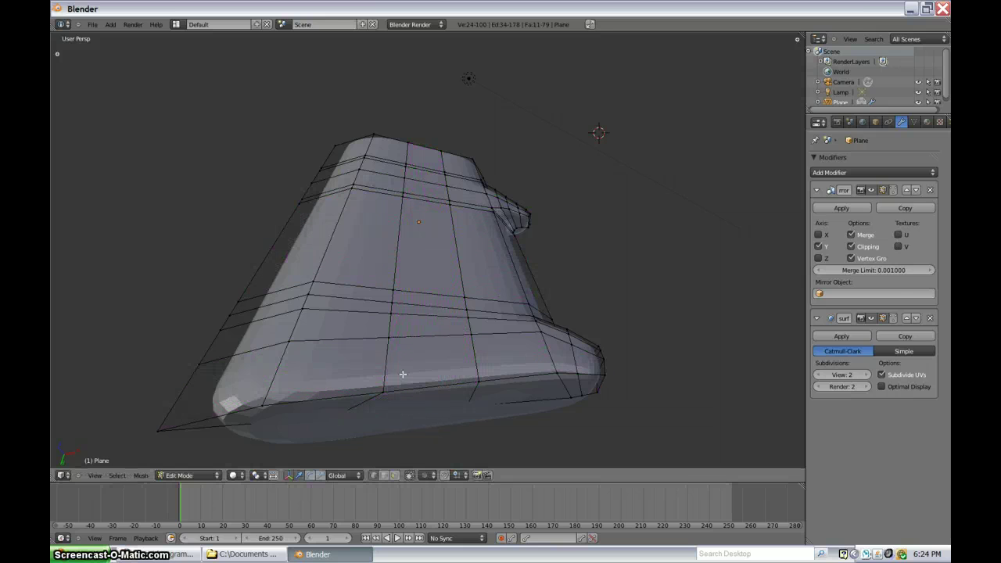
Step: Select the two lengthwise edge loops along the middle of the grip's side and shift them sideways along Y
{"action": "right_click", "coordinate": [389, 343], "text": "alt"}
{"action": "right_click", "coordinate": [480, 346], "text": "alt"}
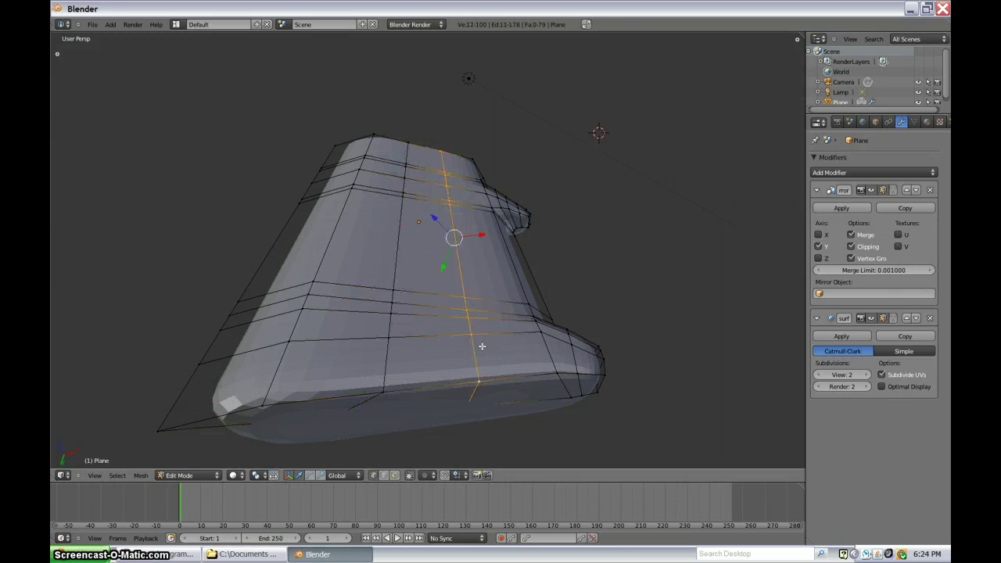
{"action": "right_click", "coordinate": [387, 358], "text": "alt+shift"}
{"action": "middle_click_drag", "start_coordinate": [387, 359], "coordinate": [422, 266]}
{"action": "left_click_drag", "start_coordinate": [420, 266], "coordinate": [415, 262]}
{"action": "middle_click_drag", "start_coordinate": [415, 262], "coordinate": [451, 304]}
{"action": "scroll", "coordinate": [384, 278], "scroll_direction": "down", "scroll_amount": 4}
Step: Move the grip's bottom rear corner vertex slightly outward and down beyond the reference outline
{"action": "key", "text": "KP_1"}
{"action": "scroll", "coordinate": [443, 307], "scroll_direction": "up", "scroll_amount": 4}
{"action": "scroll", "coordinate": [443, 308], "scroll_direction": "up", "scroll_amount": 1}
{"action": "key", "text": "z"}
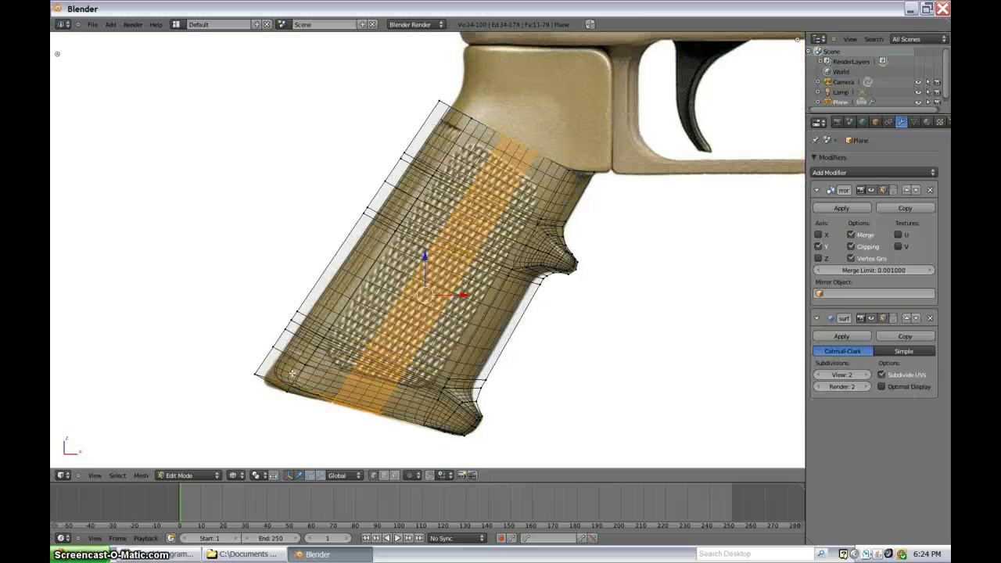
{"action": "key", "text": "z"}
{"action": "right_click", "coordinate": [270, 384]}
{"action": "key", "text": "g"}
{"action": "left_click", "coordinate": [264, 392]}
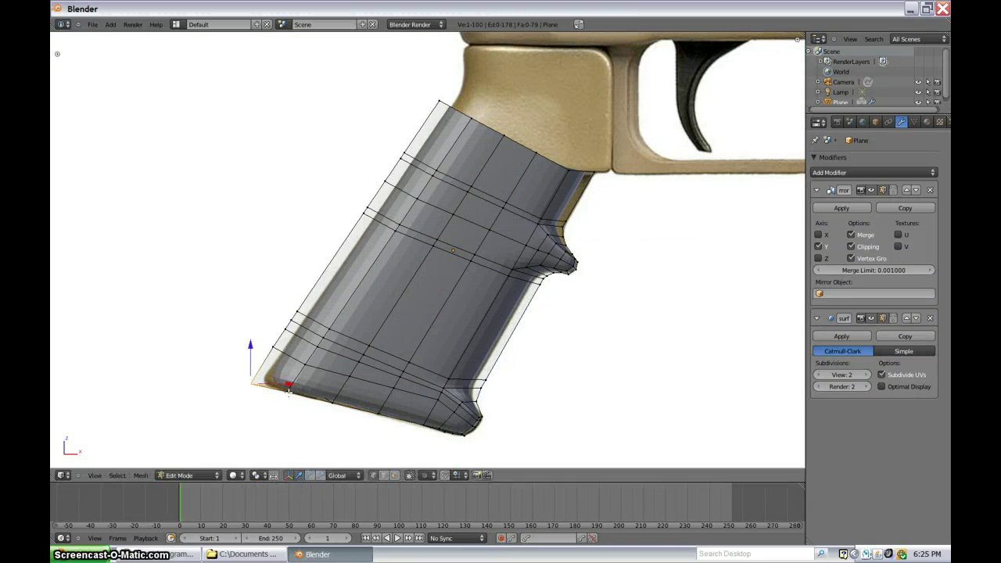
Step: Add a loop cut around the grip just above its bottom edge, slid to about 0.29
{"action": "key", "text": "ctrl+r"}
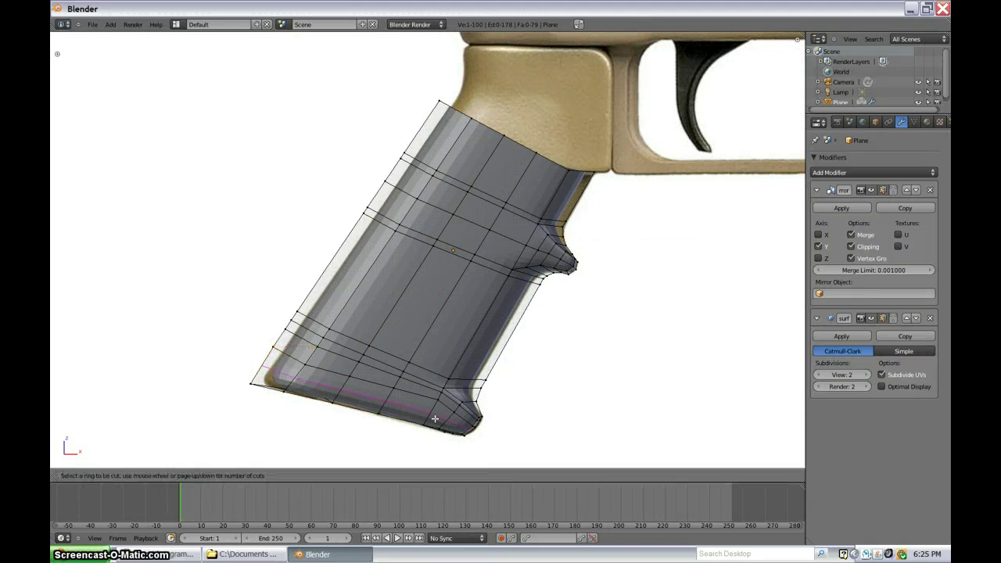
{"action": "left_click", "coordinate": [435, 418]}
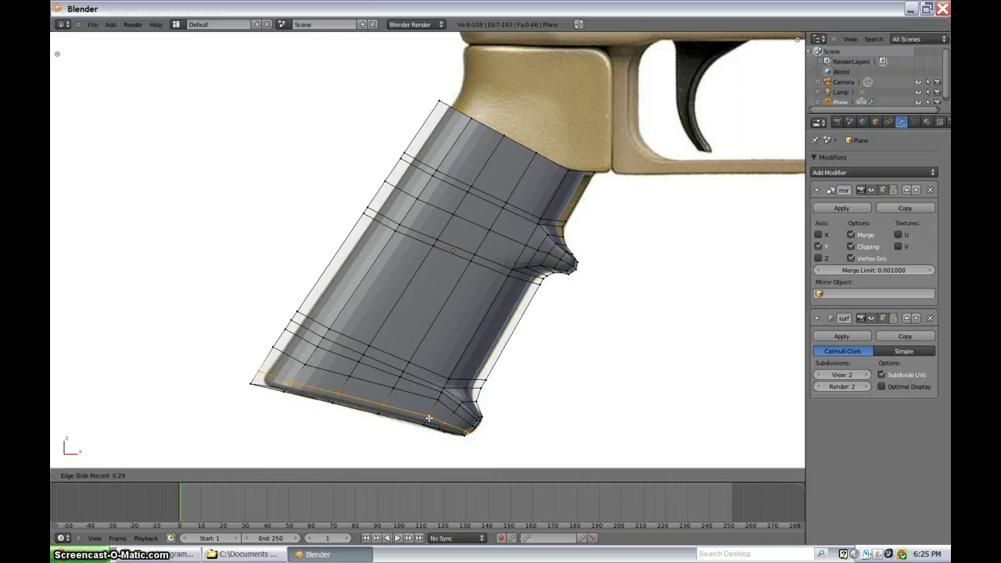
{"action": "left_click", "coordinate": [429, 418]}
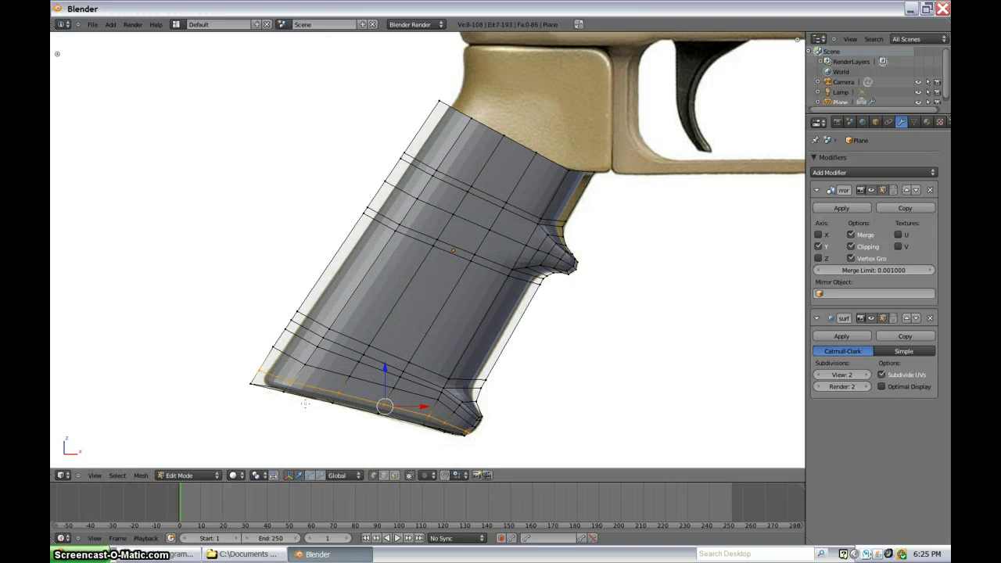
{"action": "scroll", "coordinate": [305, 403], "scroll_direction": "up", "scroll_amount": 5}
{"action": "scroll", "coordinate": [475, 322], "scroll_direction": "down", "scroll_amount": 5}
Step: Move the two front edge vertices above the finger ridge and the top front corner vertex outward to match the reference outline
{"action": "middle_click_drag", "start_coordinate": [548, 205], "coordinate": [397, 377], "text": "shift"}
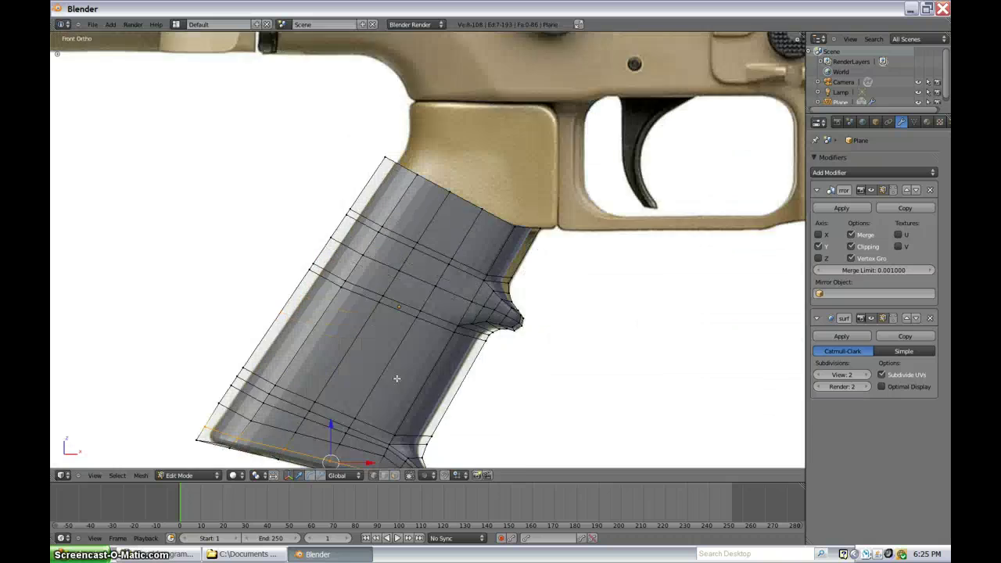
{"action": "scroll", "coordinate": [467, 305], "scroll_direction": "up", "scroll_amount": 3}
{"action": "middle_click_drag", "start_coordinate": [493, 196], "coordinate": [429, 298], "text": "shift"}
{"action": "scroll", "coordinate": [534, 404], "scroll_direction": "up", "scroll_amount": 3}
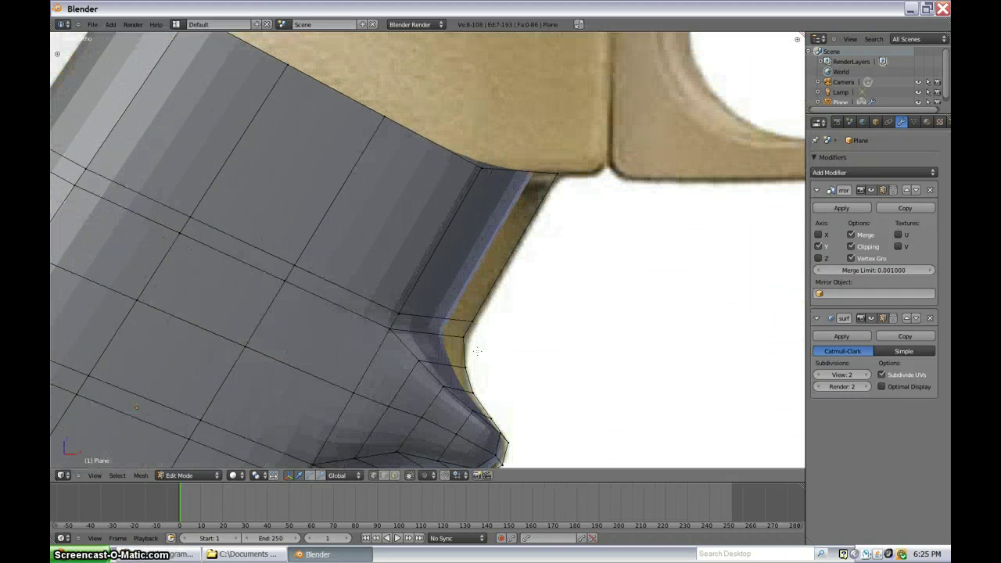
{"action": "right_click", "coordinate": [465, 339]}
{"action": "right_click", "coordinate": [472, 321], "text": "shift"}
{"action": "key", "text": "g"}
{"action": "left_click", "coordinate": [507, 334]}
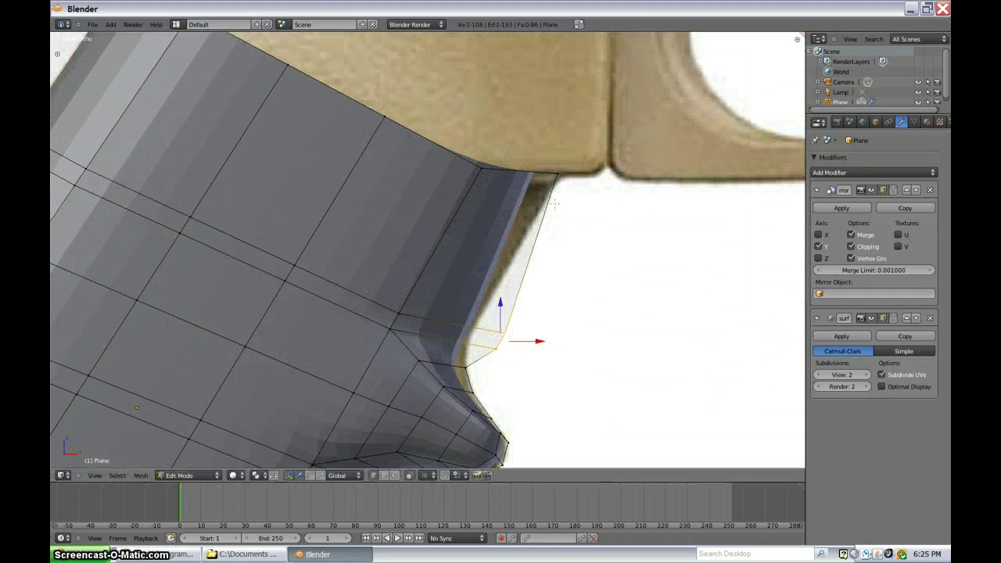
{"action": "right_click", "coordinate": [561, 176]}
{"action": "key", "text": "g"}
{"action": "left_click", "coordinate": [602, 178]}
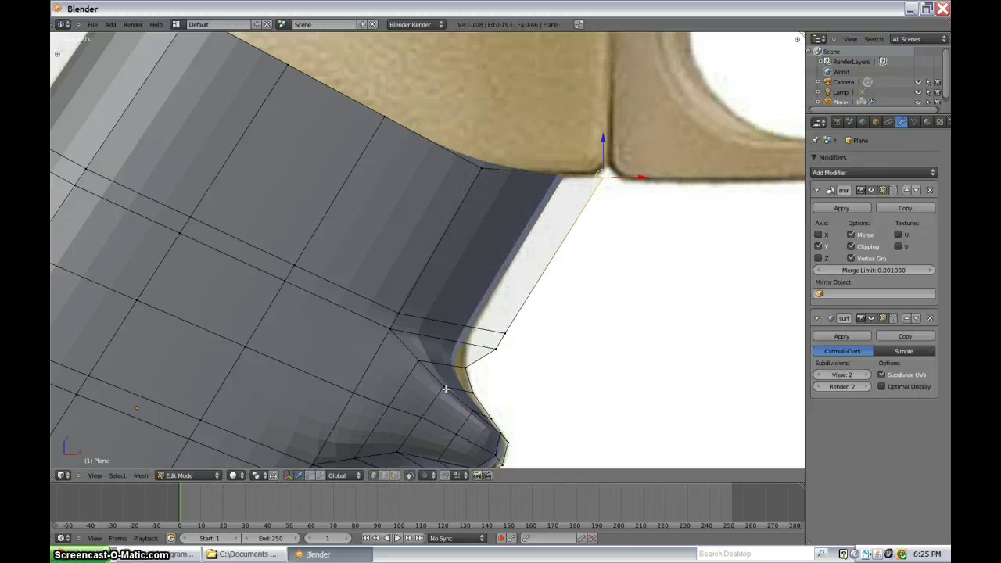
Step: Move the next two front edge vertices on the finger ridge's upper curve outward to follow the reference
{"action": "right_click", "coordinate": [474, 369]}
{"action": "key", "text": "g"}
{"action": "left_click", "coordinate": [480, 370]}
{"action": "key", "text": "g"}
{"action": "left_click", "coordinate": [444, 375]}
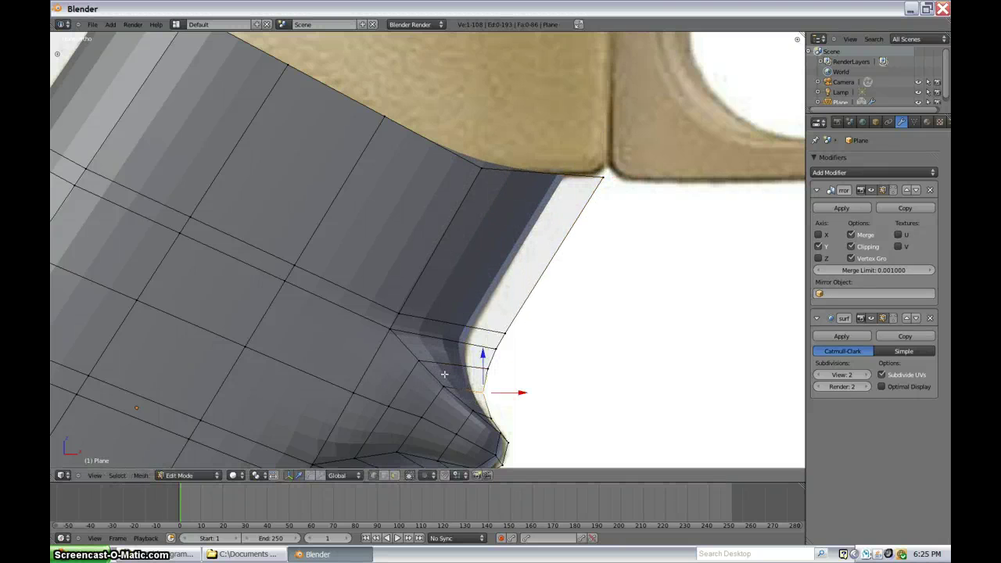
Step: Try to extrude the edge loop around the grip's open top and move it, undoing the attempt
{"action": "scroll", "coordinate": [453, 317], "scroll_direction": "down", "scroll_amount": 2}
{"action": "right_click", "coordinate": [440, 188], "text": "alt"}
{"action": "scroll", "coordinate": [439, 186], "scroll_direction": "down", "scroll_amount": 3}
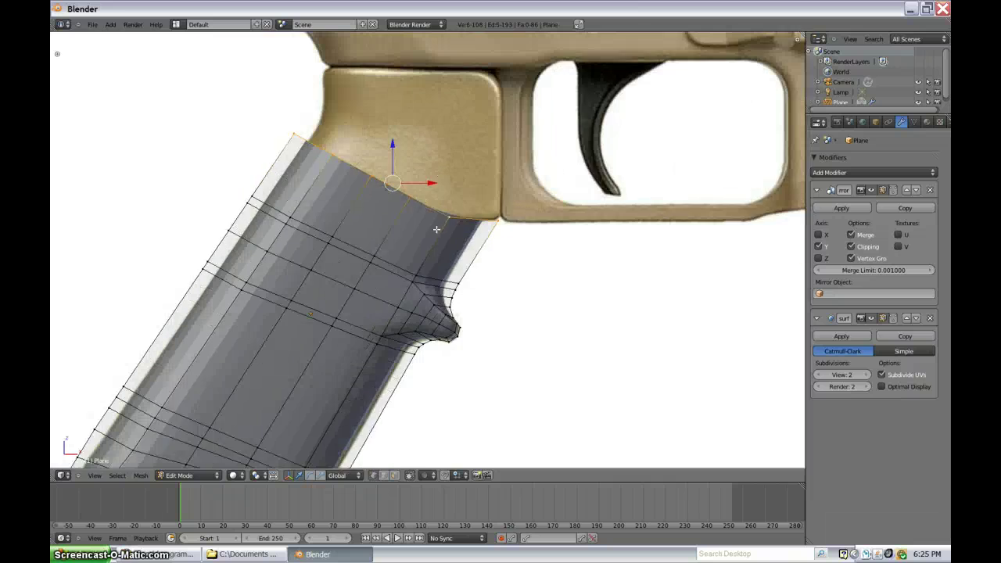
{"action": "middle_click_drag", "start_coordinate": [438, 179], "coordinate": [432, 294], "text": "shift"}
{"action": "key", "text": "e"}
{"action": "left_click", "coordinate": [431, 295]}
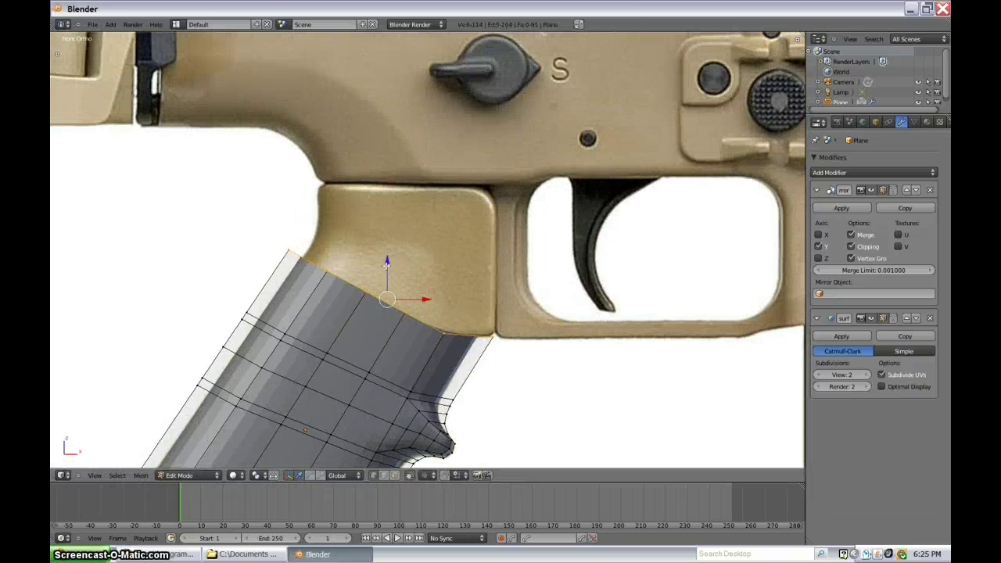
{"action": "mouse_move", "coordinate": [386, 245]}
{"action": "left_mouse_down"}
{"action": "mouse_move", "coordinate": [386, 199]}
{"action": "mouse_move", "coordinate": [397, 247]}
{"action": "left_mouse_up"}
{"action": "key", "text": "ctrl+z"}
{"action": "key", "text": "ctrl+z"}
Step: Add a lengthwise loop cut running down the grip's front and rear between the side faces and the centre line
{"action": "scroll", "coordinate": [421, 267], "scroll_direction": "down", "scroll_amount": 3}
{"action": "key", "text": "z"}
{"action": "mouse_move", "coordinate": [420, 266]}
{"action": "middle_mouse_down"}
{"action": "mouse_move", "coordinate": [398, 331]}
{"action": "mouse_move", "coordinate": [394, 266]}
{"action": "mouse_move", "coordinate": [358, 244]}
{"action": "mouse_move", "coordinate": [315, 273]}
{"action": "mouse_move", "coordinate": [394, 395]}
{"action": "mouse_move", "coordinate": [519, 394]}
{"action": "mouse_move", "coordinate": [429, 315]}
{"action": "mouse_move", "coordinate": [442, 339]}
{"action": "mouse_move", "coordinate": [423, 341]}
{"action": "mouse_move", "coordinate": [423, 323]}
{"action": "mouse_move", "coordinate": [436, 326]}
{"action": "mouse_move", "coordinate": [465, 294]}
{"action": "middle_mouse_up"}
{"action": "key", "text": "Tab"}
{"action": "key", "text": "z"}
{"action": "key", "text": "Tab"}
{"action": "key", "text": "ctrl+r"}
{"action": "left_click", "coordinate": [445, 338]}
{"action": "left_click", "coordinate": [445, 339]}
{"action": "scroll", "coordinate": [445, 338], "scroll_direction": "down", "scroll_amount": 3}
{"action": "scroll", "coordinate": [416, 346], "scroll_direction": "up", "scroll_amount": 2}
{"action": "scroll", "coordinate": [423, 323], "scroll_direction": "up", "scroll_amount": 2}
{"action": "scroll", "coordinate": [451, 349], "scroll_direction": "down", "scroll_amount": 3}
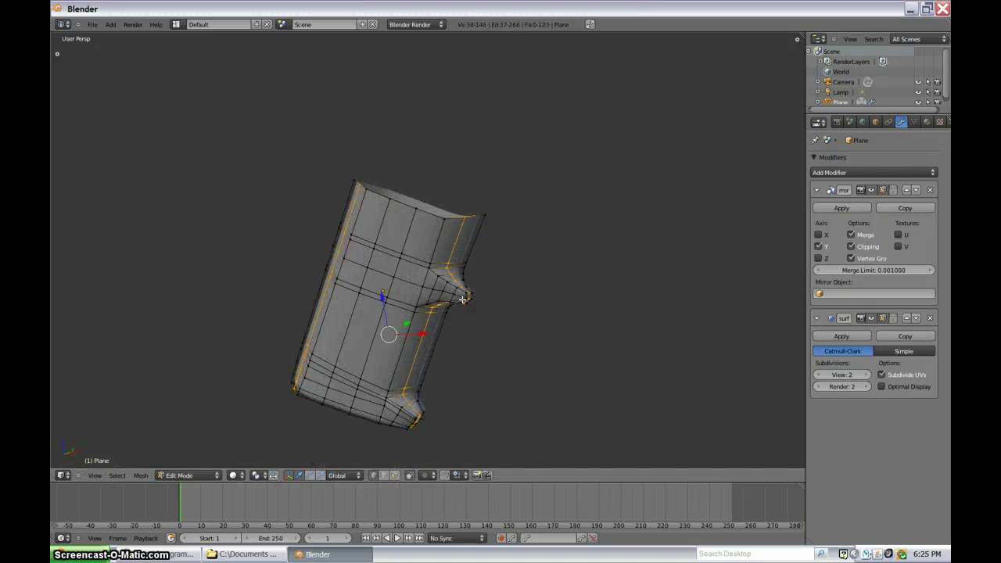
Step: Deselect the new loop's vertices on the finger ridge and the bottom flare in front view
{"action": "key", "text": "KP_1"}
{"action": "key", "text": "KP_5"}
{"action": "key", "text": "z"}
{"action": "scroll", "coordinate": [534, 291], "scroll_direction": "up", "scroll_amount": 2}
{"action": "key", "text": "b"}
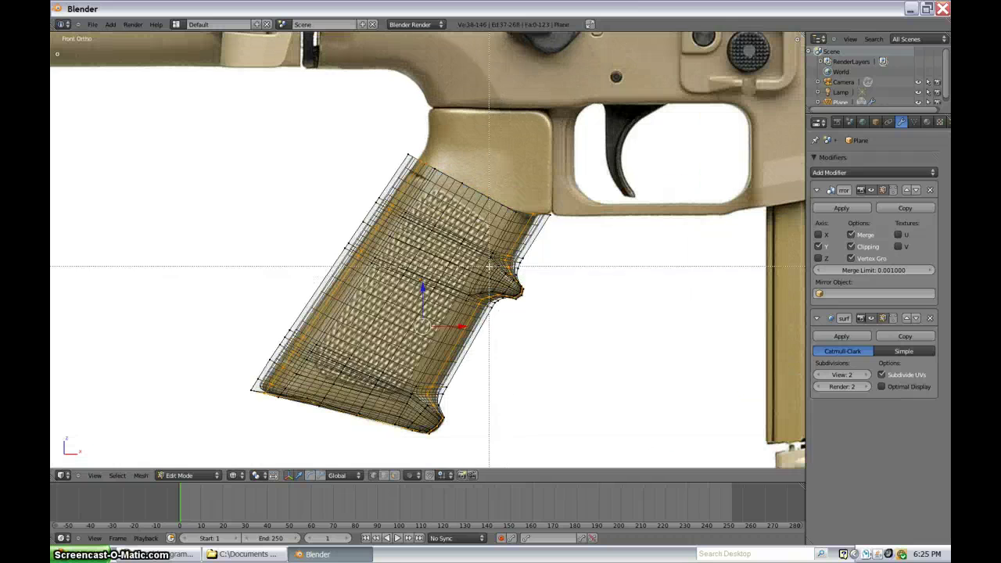
{"action": "left_click_drag", "start_coordinate": [489, 262], "coordinate": [536, 325]}
{"action": "scroll", "coordinate": [536, 344], "scroll_direction": "up", "scroll_amount": 3}
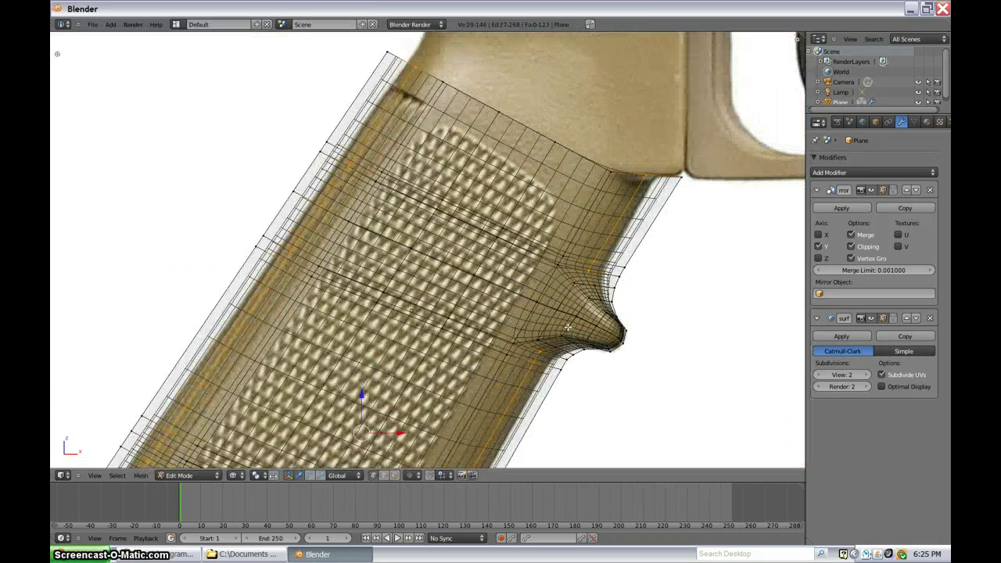
{"action": "middle_click_drag", "start_coordinate": [567, 327], "coordinate": [581, 41], "text": "shift"}
{"action": "key", "text": "b"}
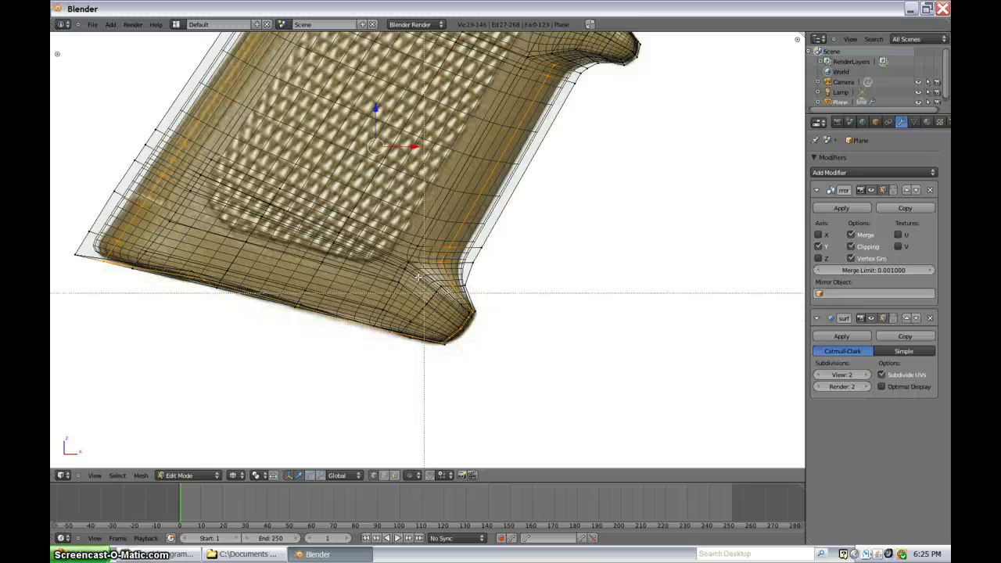
{"action": "middle_click_drag", "start_coordinate": [409, 271], "coordinate": [479, 409]}
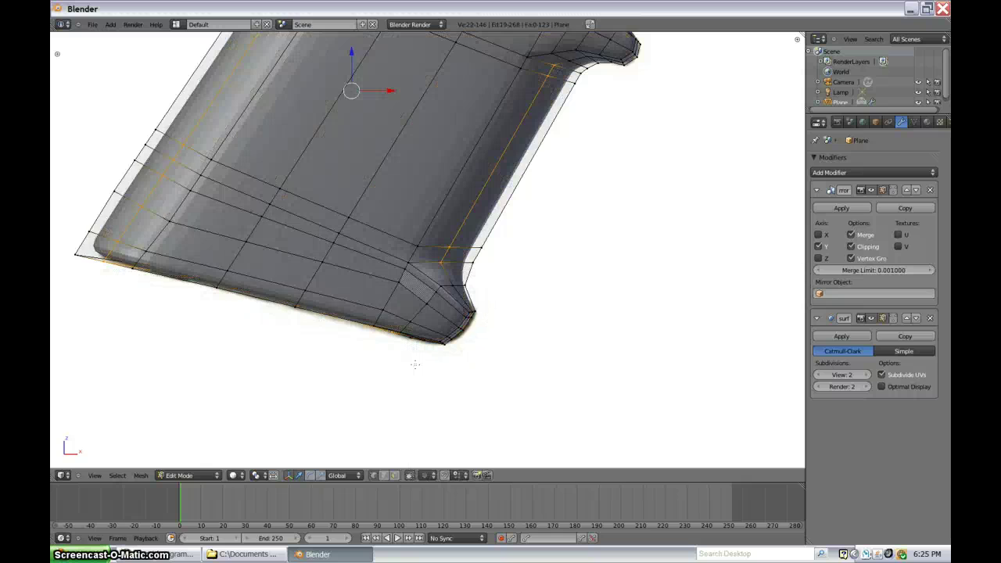
{"action": "scroll", "coordinate": [415, 364], "scroll_direction": "down", "scroll_amount": 2}
Step: Scale the selected loop vertices by about 1.02 around the 3D cursor, first at the grip's middle and again at its bottom
{"action": "scroll", "coordinate": [419, 312], "scroll_direction": "up", "scroll_amount": 4, "text": "shift"}
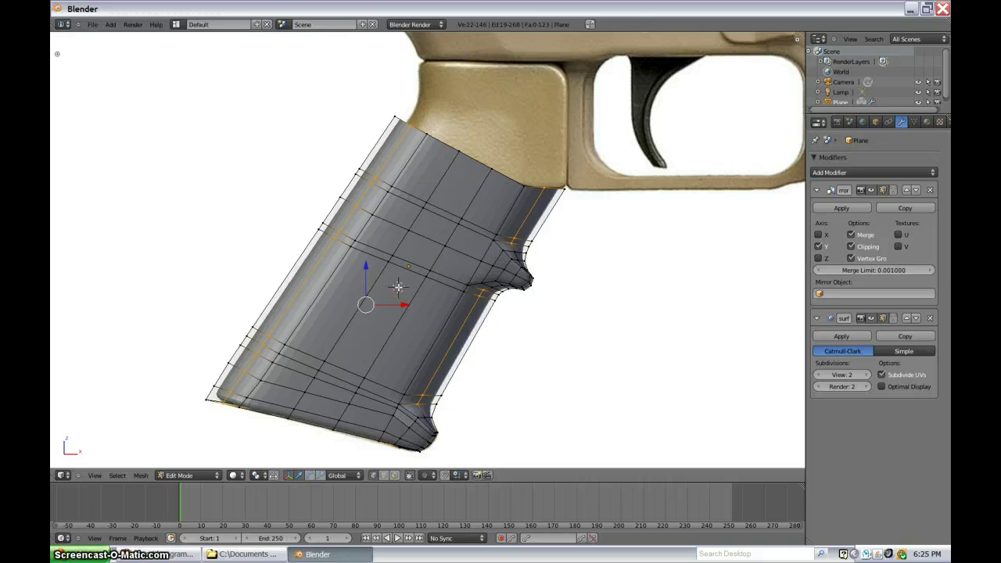
{"action": "middle_click_drag", "start_coordinate": [398, 287], "coordinate": [512, 296]}
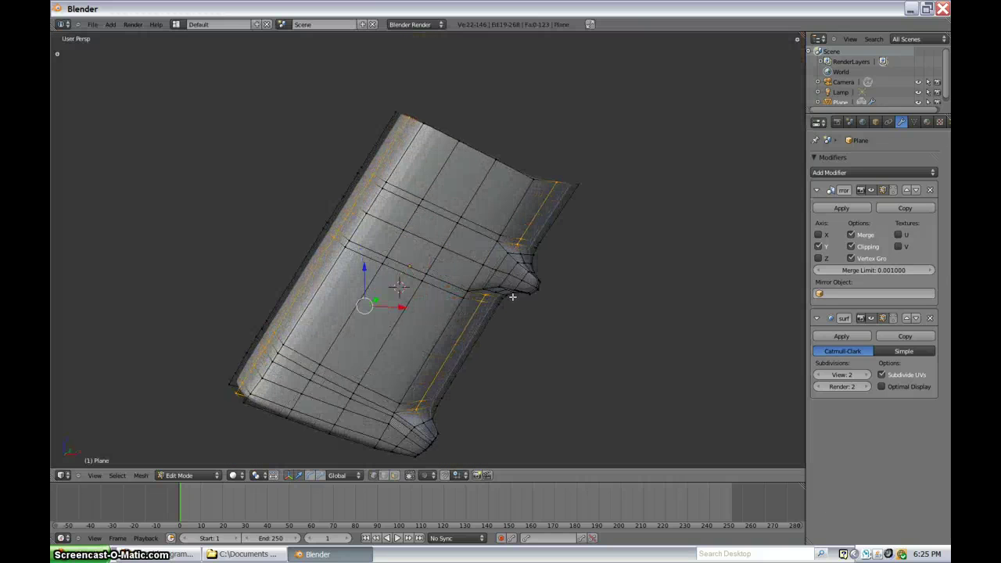
{"action": "key", "text": "KP_1"}
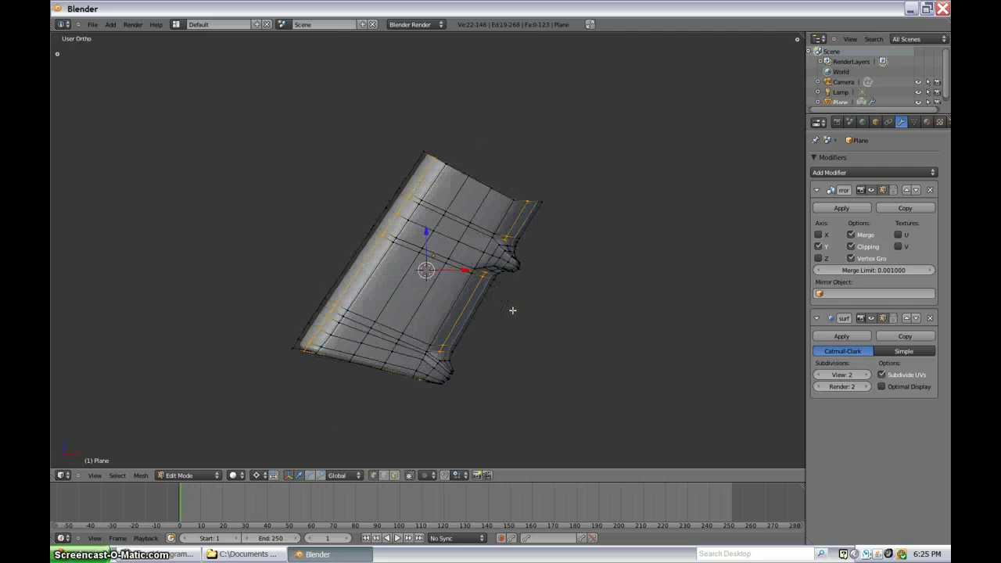
{"action": "key", "text": "s"}
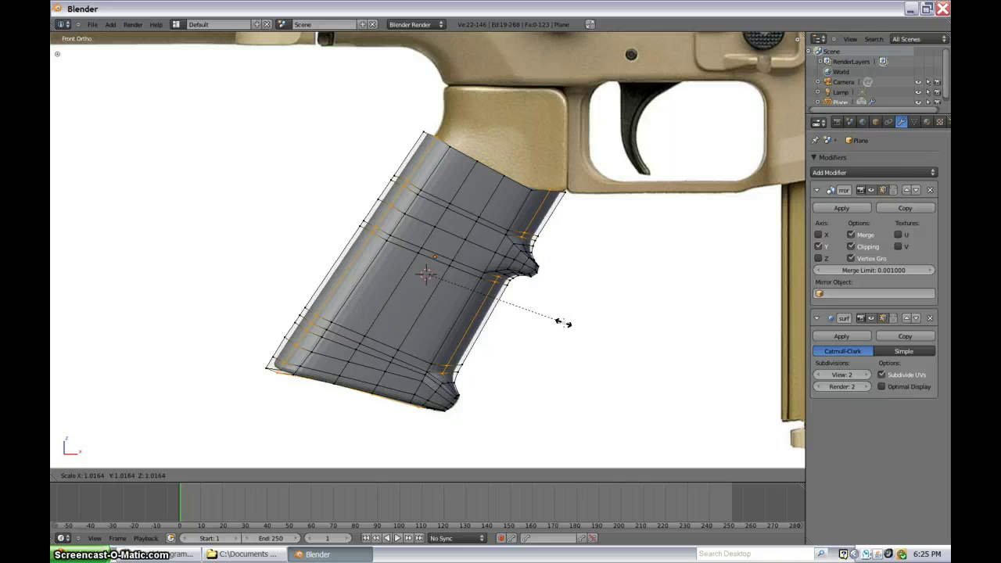
{"action": "left_click", "coordinate": [563, 322]}
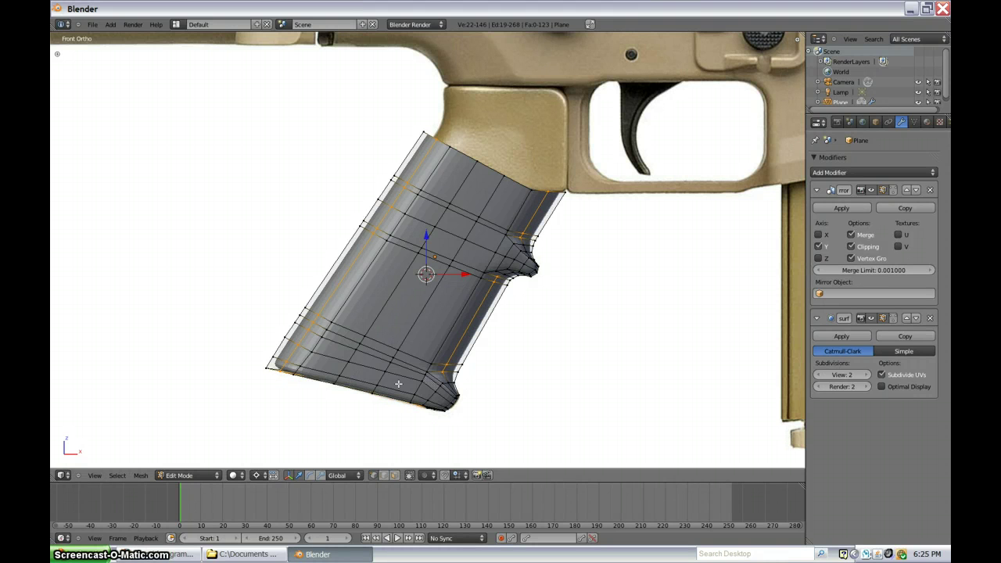
{"action": "key", "text": "s"}
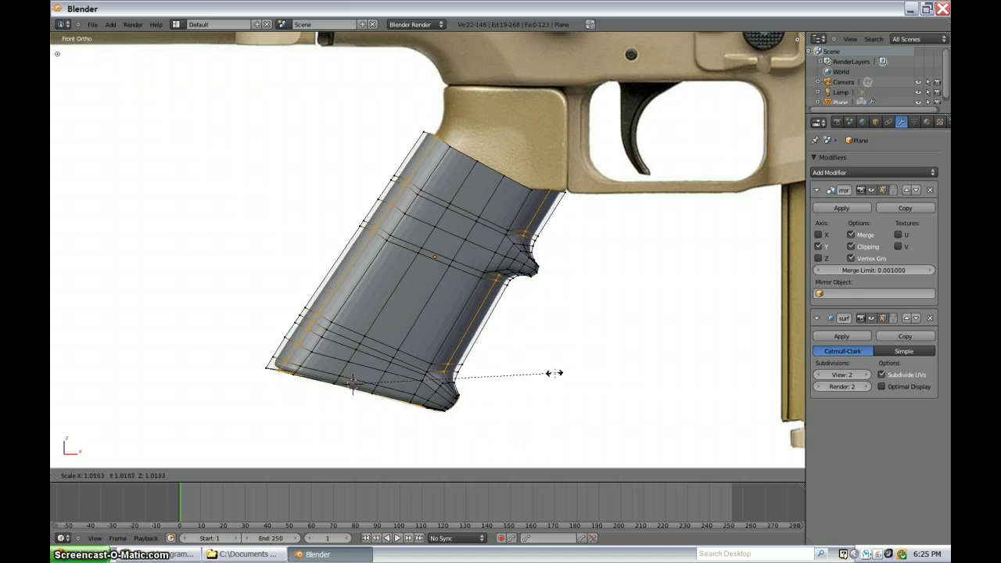
{"action": "left_click", "coordinate": [556, 372]}
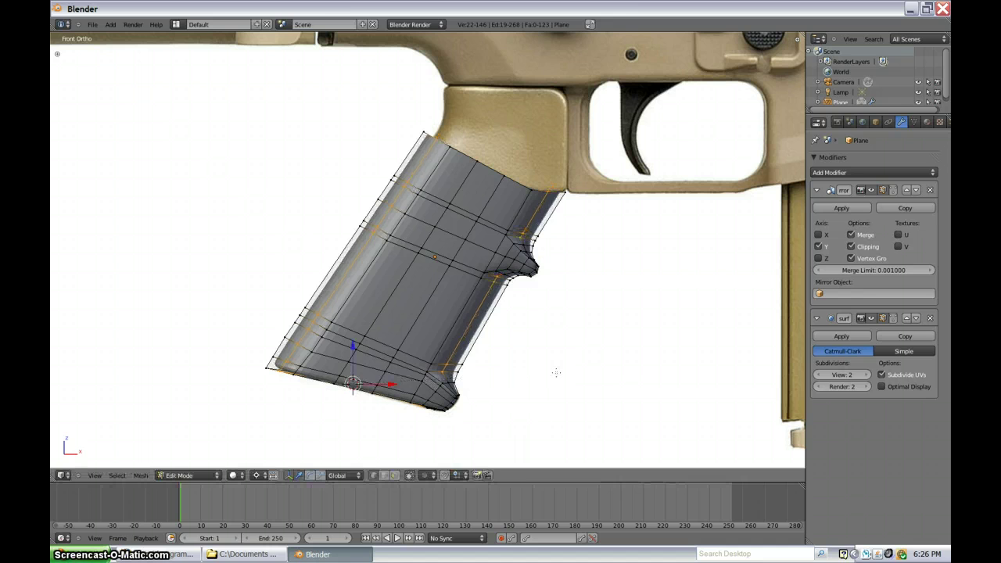
Step: Scale the selected loop vertices by about 1.04 along X and rotate them about -0.72 degrees around the 3D cursor
{"action": "key", "text": "s"}
{"action": "key", "text": "x"}
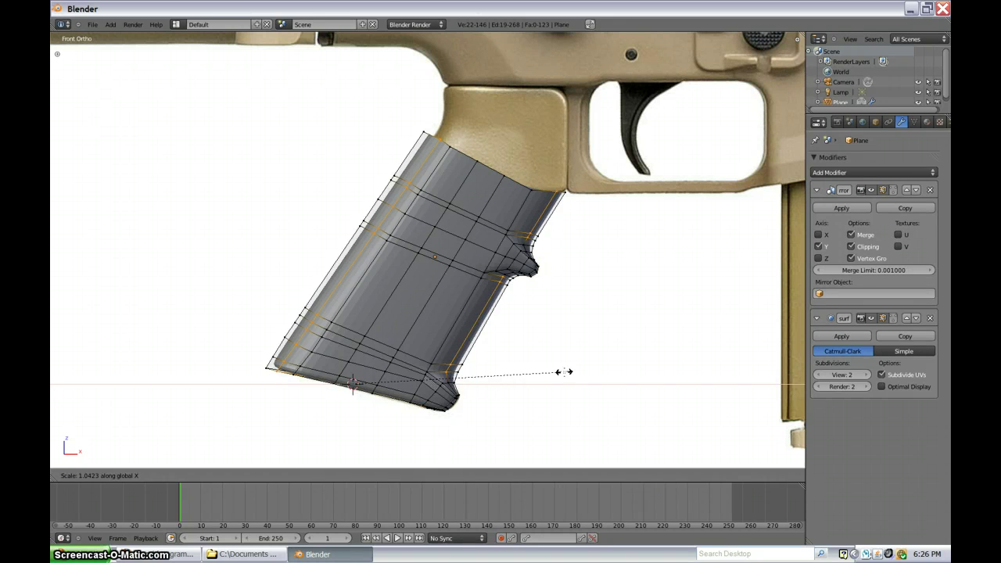
{"action": "left_click", "coordinate": [564, 371]}
{"action": "key", "text": "r"}
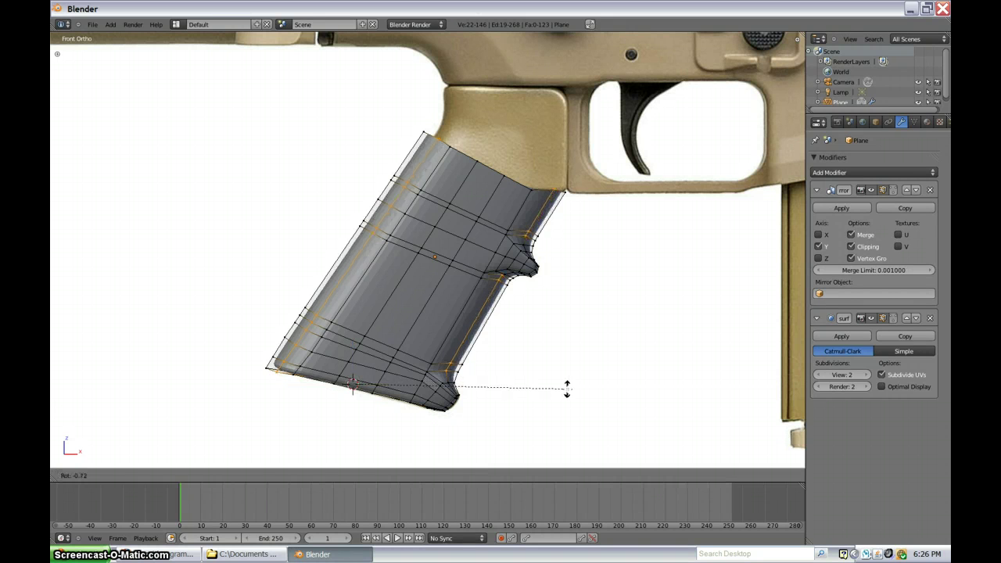
{"action": "left_click", "coordinate": [567, 390]}
Step: Move the selected front and rear loop vertices slightly outward along Y to round the grip's edges
{"action": "middle_click_drag", "start_coordinate": [522, 364], "coordinate": [438, 301]}
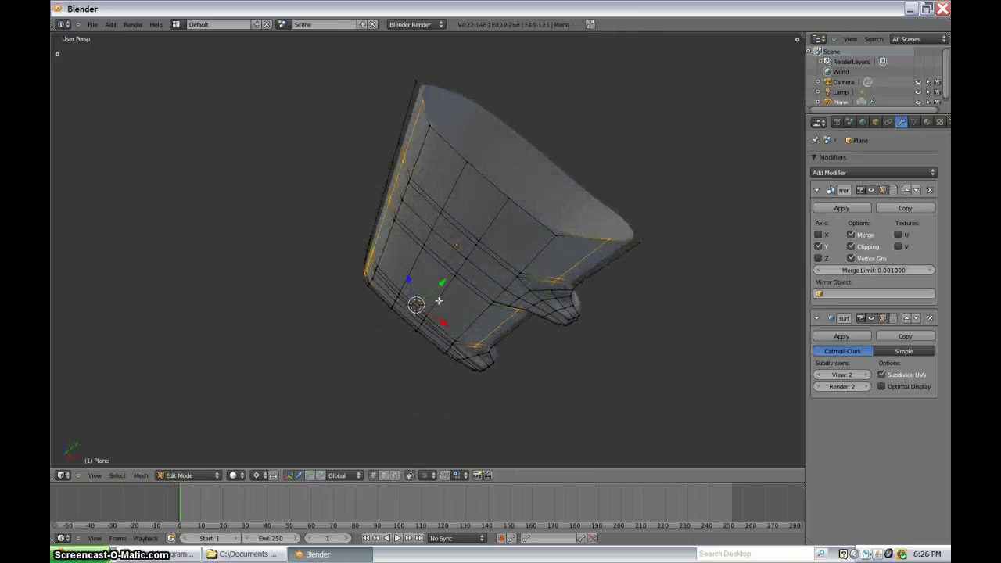
{"action": "left_click_drag", "start_coordinate": [437, 284], "coordinate": [429, 290]}
{"action": "mouse_move", "coordinate": [429, 289]}
{"action": "middle_mouse_down"}
{"action": "mouse_move", "coordinate": [396, 306]}
{"action": "mouse_move", "coordinate": [376, 333]}
{"action": "mouse_move", "coordinate": [479, 267]}
{"action": "mouse_move", "coordinate": [496, 217]}
{"action": "mouse_move", "coordinate": [433, 290]}
{"action": "middle_mouse_up"}
{"action": "scroll", "coordinate": [444, 284], "scroll_direction": "up", "scroll_amount": 1}
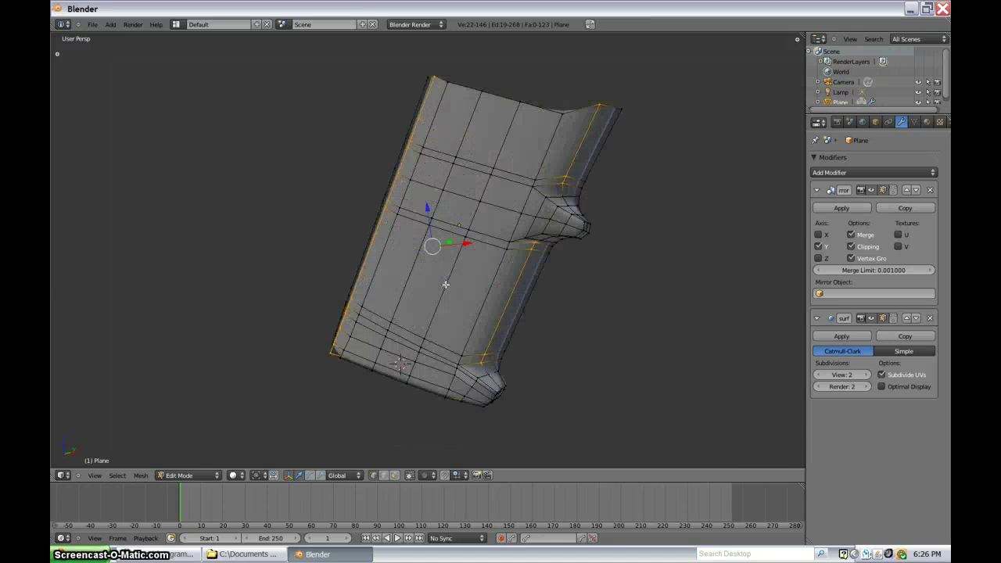
Step: Try to extrude the edge loop around the grip's open top straight up along Z by about 0.15
{"action": "key", "text": "KP_5"}
{"action": "key", "text": "KP_1"}
{"action": "middle_click_drag", "start_coordinate": [513, 215], "coordinate": [370, 324], "text": "shift"}
{"action": "scroll", "coordinate": [375, 318], "scroll_direction": "up", "scroll_amount": 3}
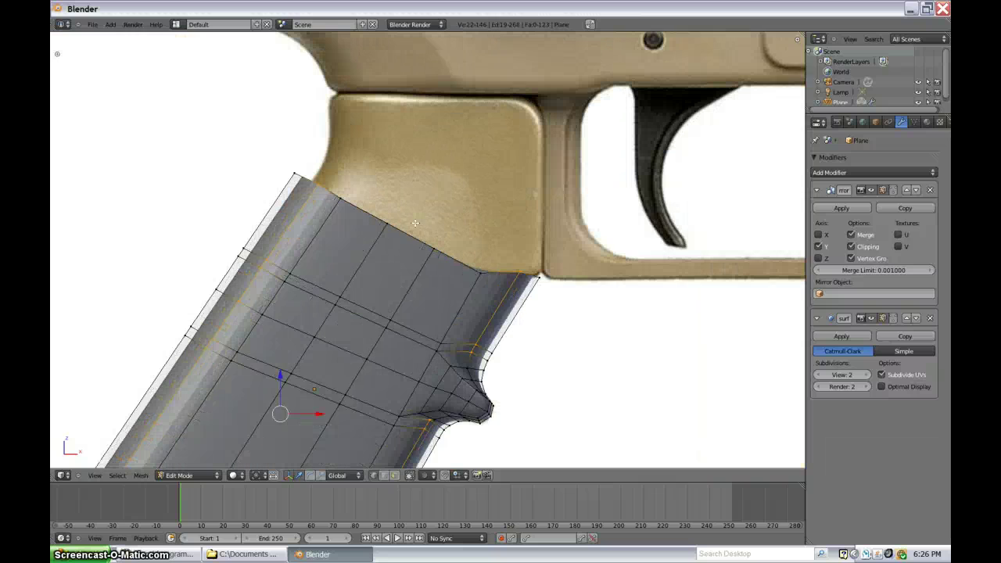
{"action": "right_click", "coordinate": [415, 224], "text": "alt"}
{"action": "middle_click_drag", "start_coordinate": [431, 197], "coordinate": [392, 266], "text": "shift"}
{"action": "key", "text": "e"}
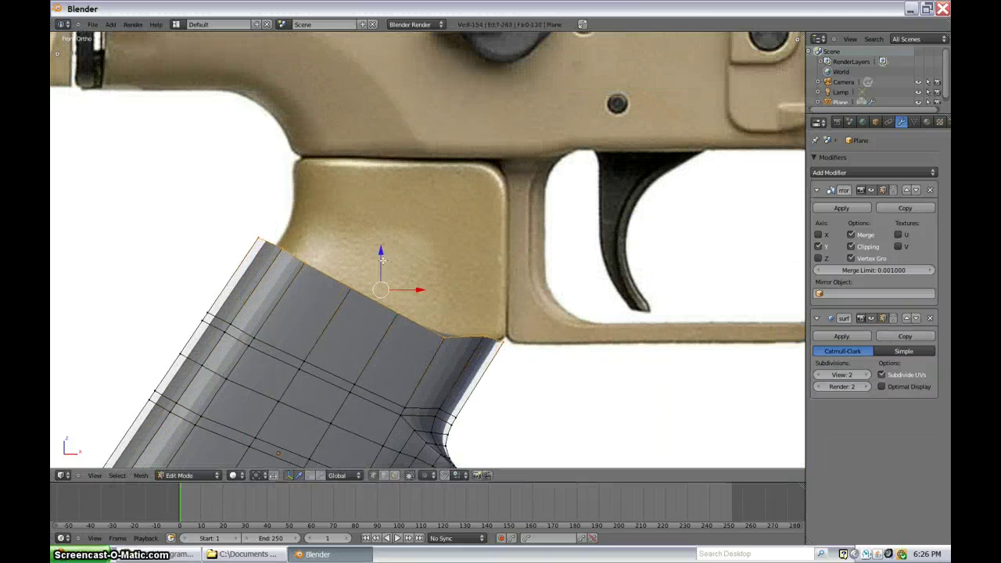
{"action": "key", "text": "z"}
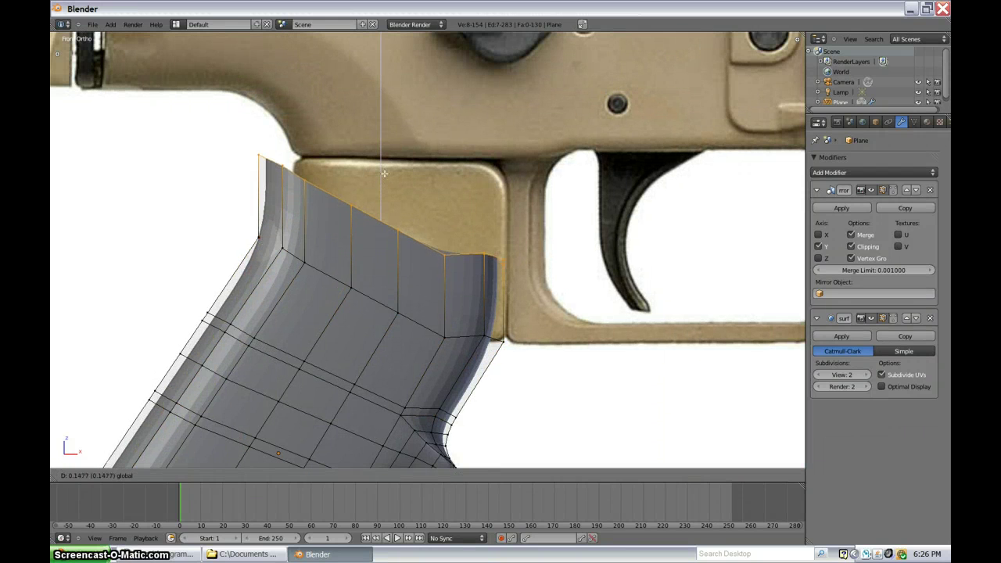
{"action": "left_click", "coordinate": [383, 168]}
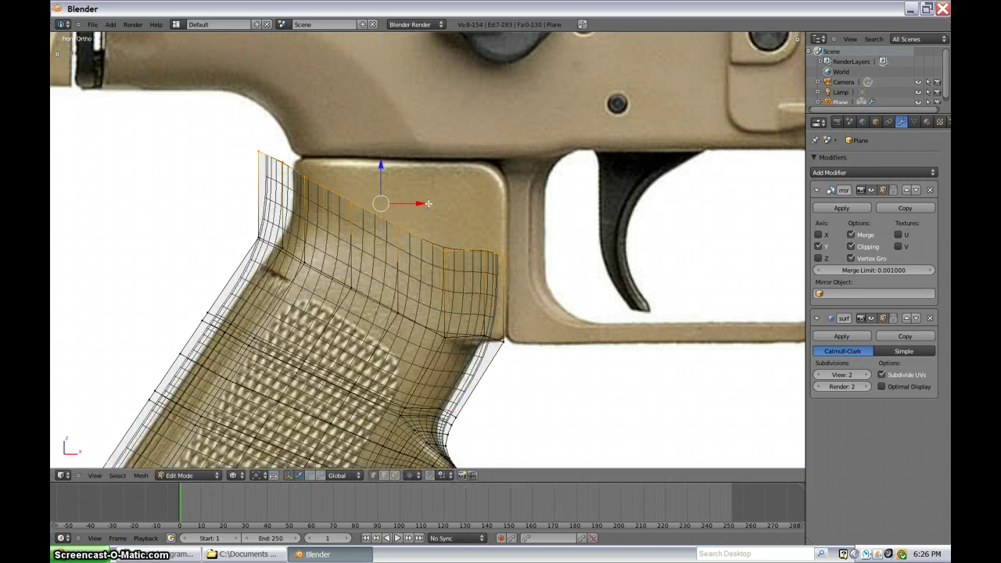
Step: Compare the extruded top section with the reference image in wireframe and undo the extrusion
{"action": "key", "text": "z"}
{"action": "key", "text": "z"}
{"action": "middle_click_drag", "start_coordinate": [495, 325], "coordinate": [493, 128], "text": "shift"}
{"action": "key", "text": "z"}
{"action": "key", "text": "z"}
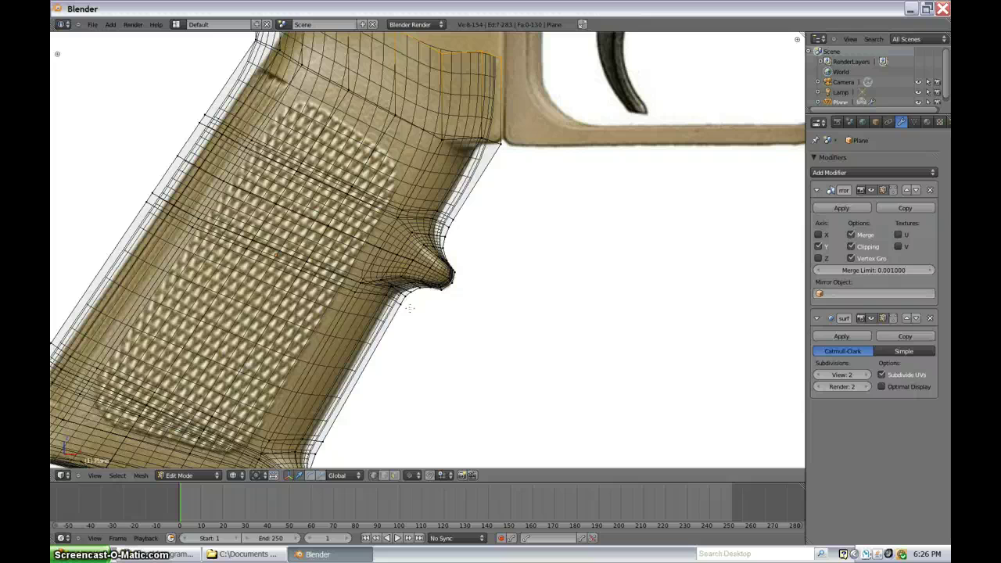
{"action": "key", "text": "ctrl+z"}
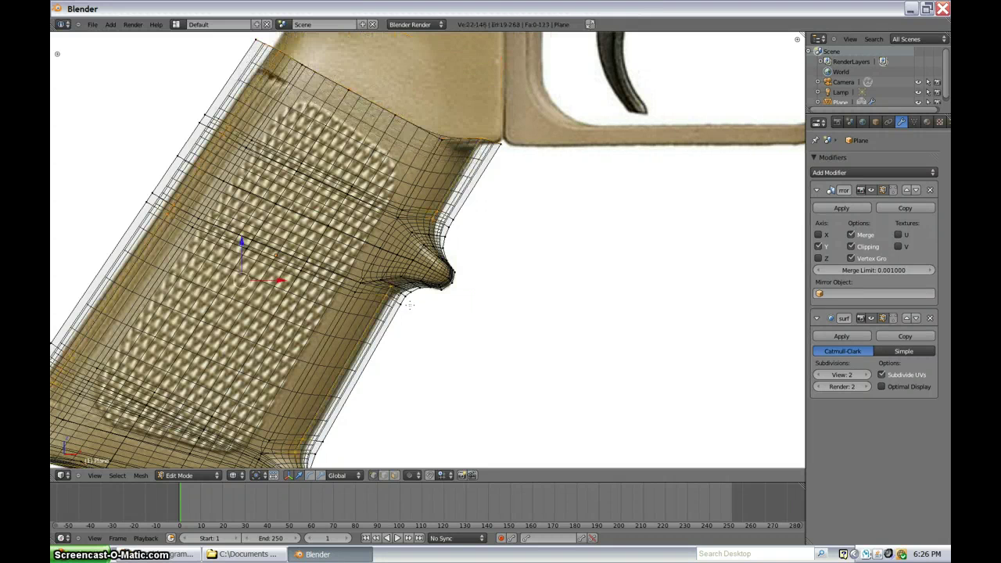
Step: Undo the remaining changes from the attempted top extrusion and return the grip to solid shading
{"action": "key", "text": "ctrl+z"}
{"action": "key", "text": "ctrl+z"}
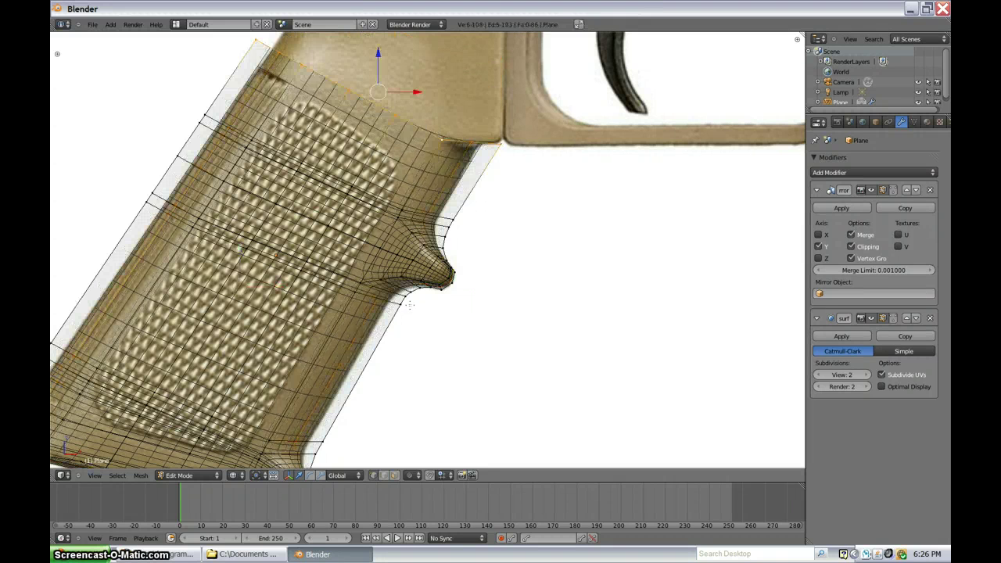
{"action": "scroll", "coordinate": [422, 198], "scroll_direction": "down", "scroll_amount": 3}
{"action": "scroll", "coordinate": [420, 295], "scroll_direction": "up", "scroll_amount": 3}
{"action": "key", "text": "z"}
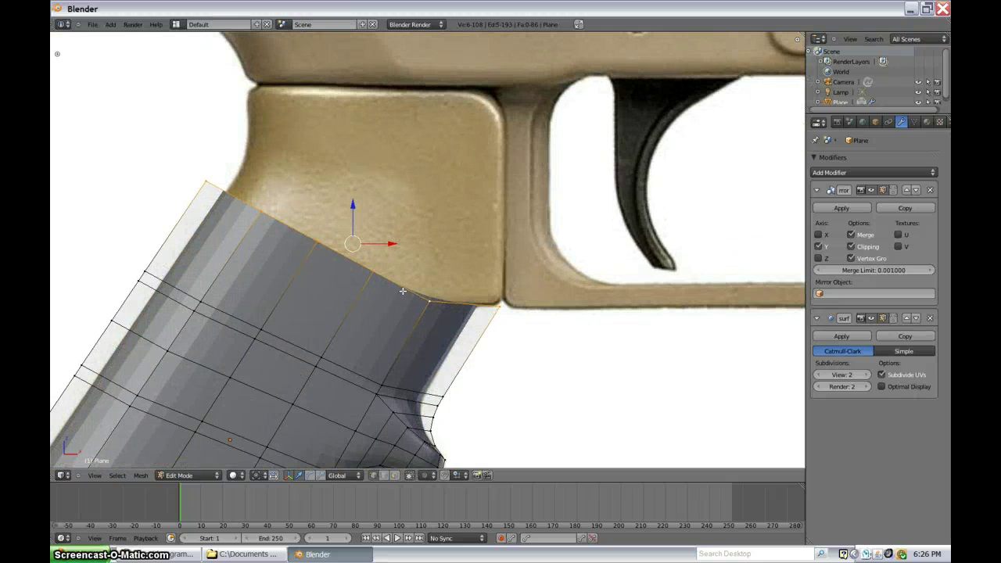
Step: Extrude the grip's open top edge loop straight up along Z and flatten it level by scaling to 0 along Z
{"action": "key", "text": "KP_1"}
{"action": "key", "text": "e"}
{"action": "key", "text": "z"}
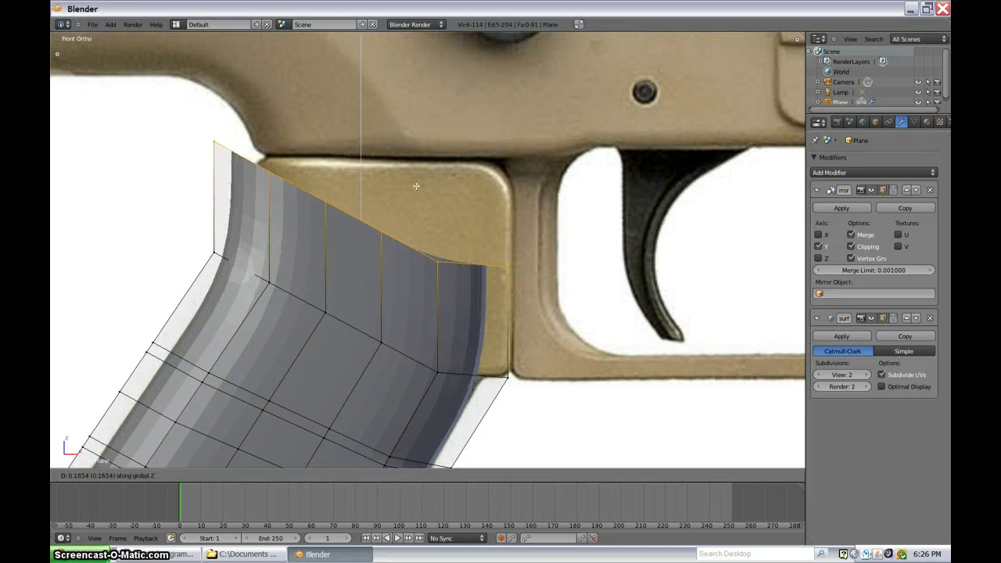
{"action": "left_click", "coordinate": [421, 232]}
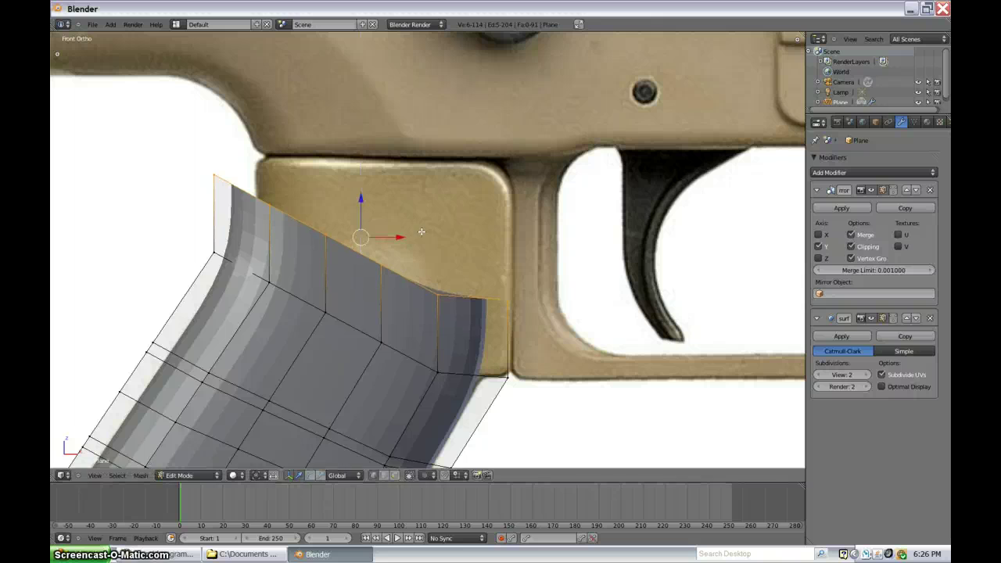
{"action": "key", "text": "s"}
{"action": "key", "text": "z"}
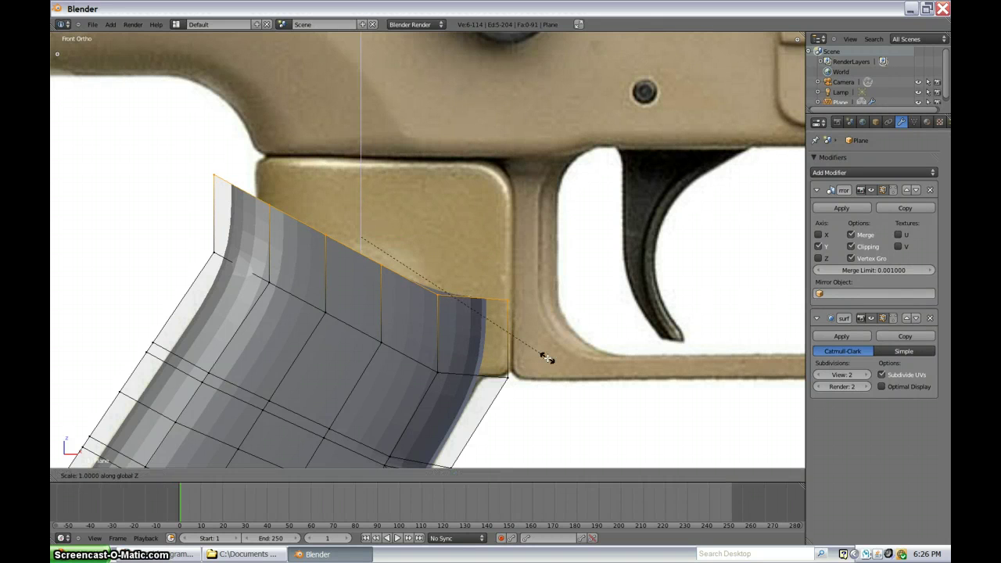
{"action": "key", "text": "0"}
{"action": "key", "text": "Return"}
Step: Move the three rear vertices of the flattened top edge forward along X toward the reference's rear outline
{"action": "key", "text": "z"}
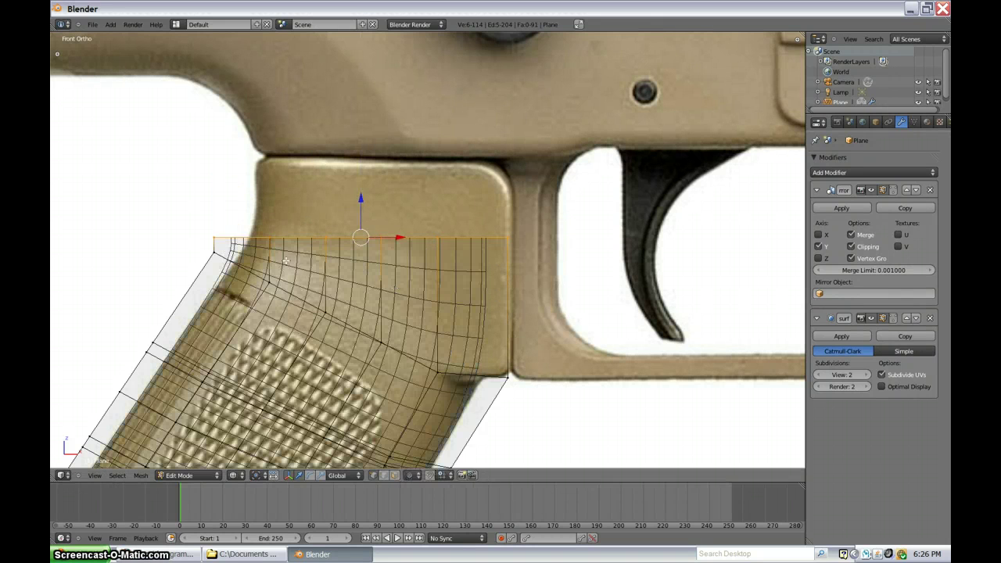
{"action": "right_click", "coordinate": [216, 238]}
{"action": "right_click", "coordinate": [270, 237], "text": "shift"}
{"action": "right_click", "coordinate": [326, 238], "text": "shift"}
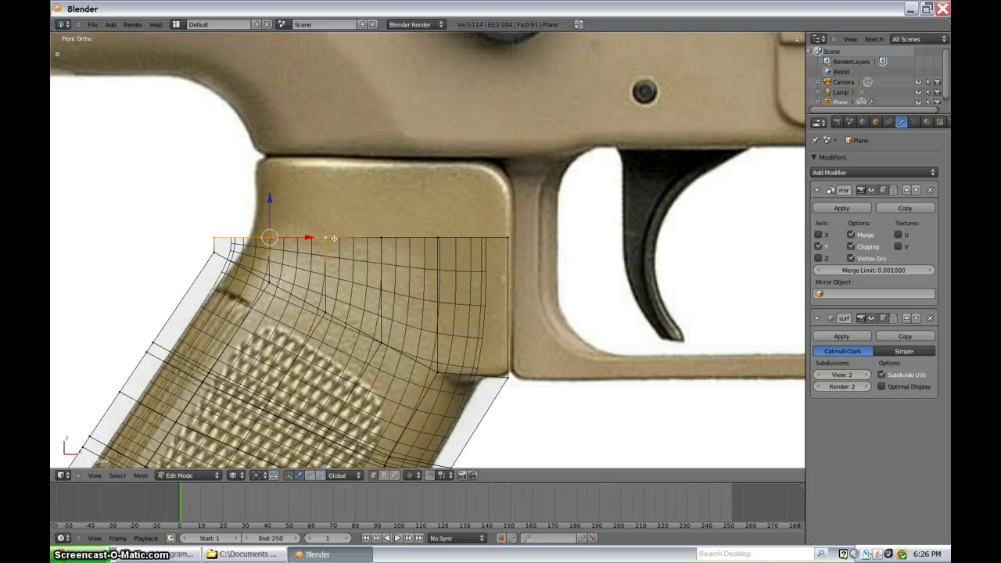
{"action": "left_click_drag", "start_coordinate": [315, 237], "coordinate": [338, 236]}
{"action": "left_click", "coordinate": [412, 245]}
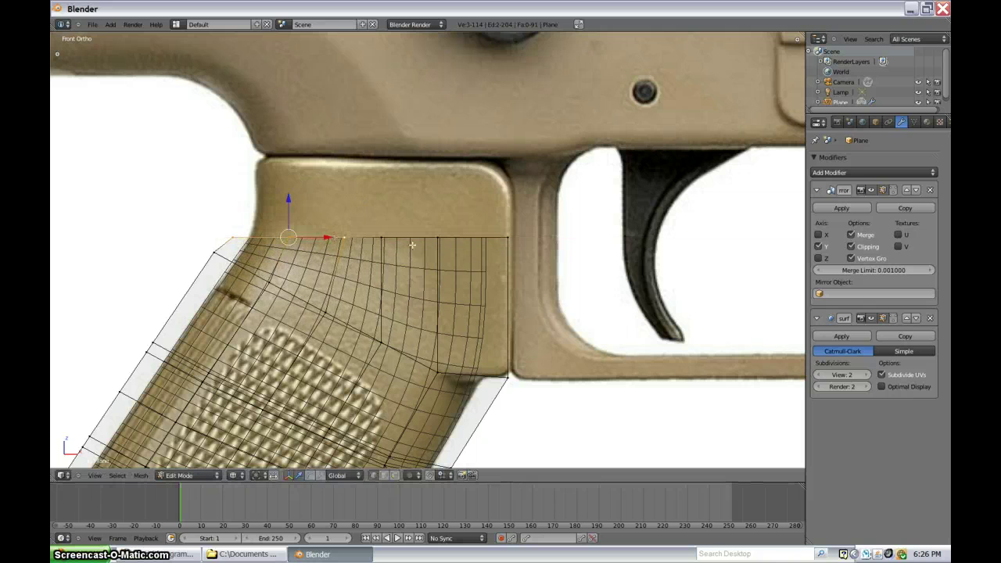
{"action": "key", "text": "z"}
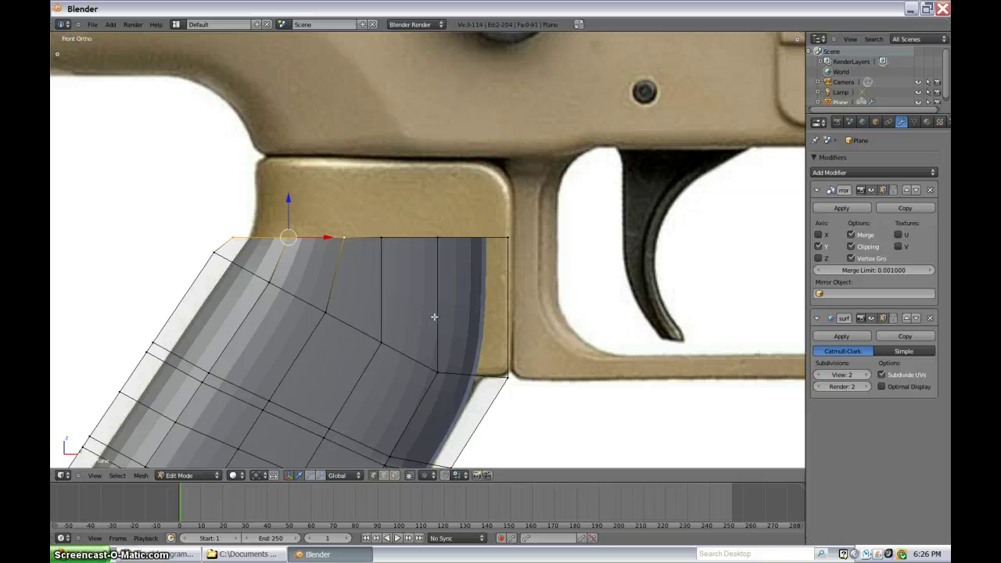
Step: Extrude the foremost side face of the new top section and flatten it by scaling to 0 along X in front view
{"action": "scroll", "coordinate": [436, 321], "scroll_direction": "down", "scroll_amount": 2}
{"action": "middle_click_drag", "start_coordinate": [433, 305], "coordinate": [443, 334]}
{"action": "left_click", "coordinate": [395, 476]}
{"action": "right_click", "coordinate": [466, 282]}
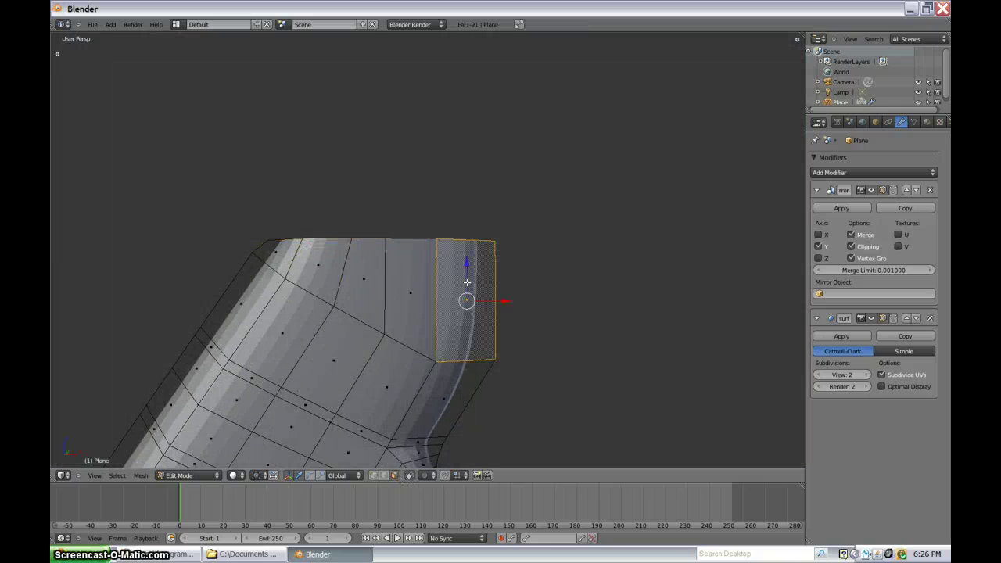
{"action": "key", "text": "KP_1"}
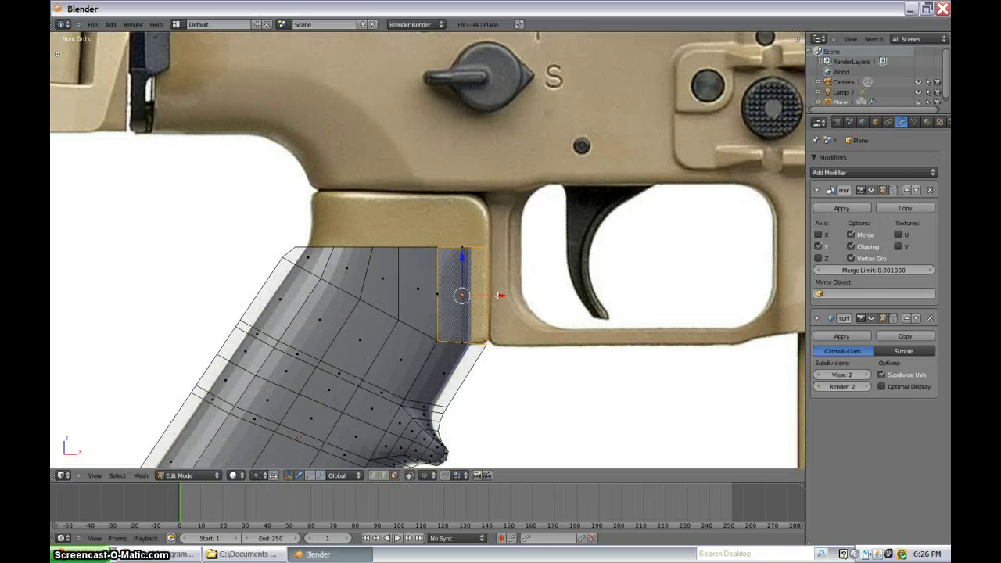
{"action": "key", "text": "s"}
{"action": "key", "text": "x"}
{"action": "key", "text": "0"}
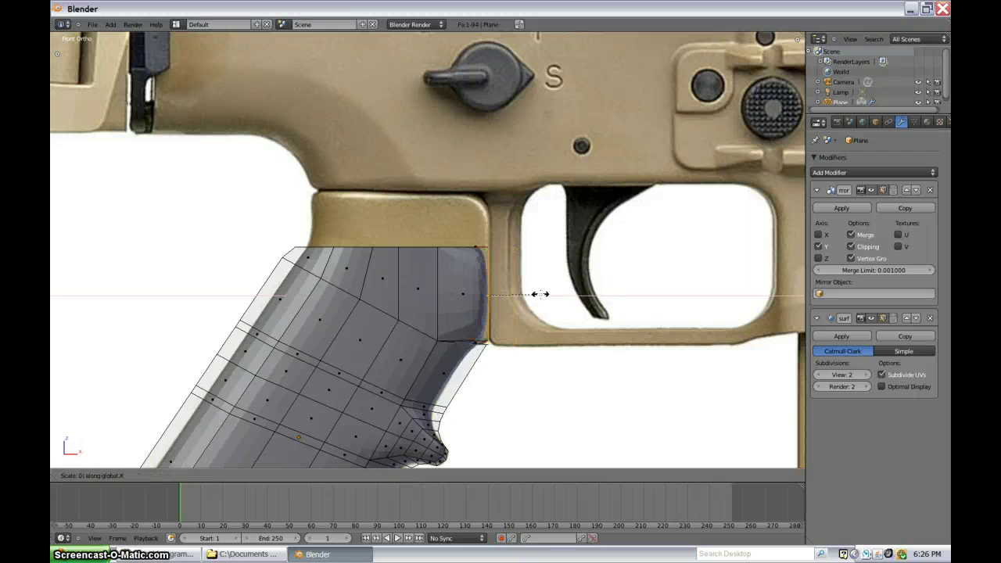
{"action": "key", "text": "Return"}
Step: Delete the unneeded face of the extruded front section and inspect the remaining geometry
{"action": "middle_click_drag", "start_coordinate": [521, 297], "coordinate": [400, 71]}
{"action": "key", "text": "x"}
{"action": "left_click", "coordinate": [457, 310]}
{"action": "scroll", "coordinate": [563, 323], "scroll_direction": "up", "scroll_amount": 4}
{"action": "middle_click_drag", "start_coordinate": [563, 323], "coordinate": [521, 328]}
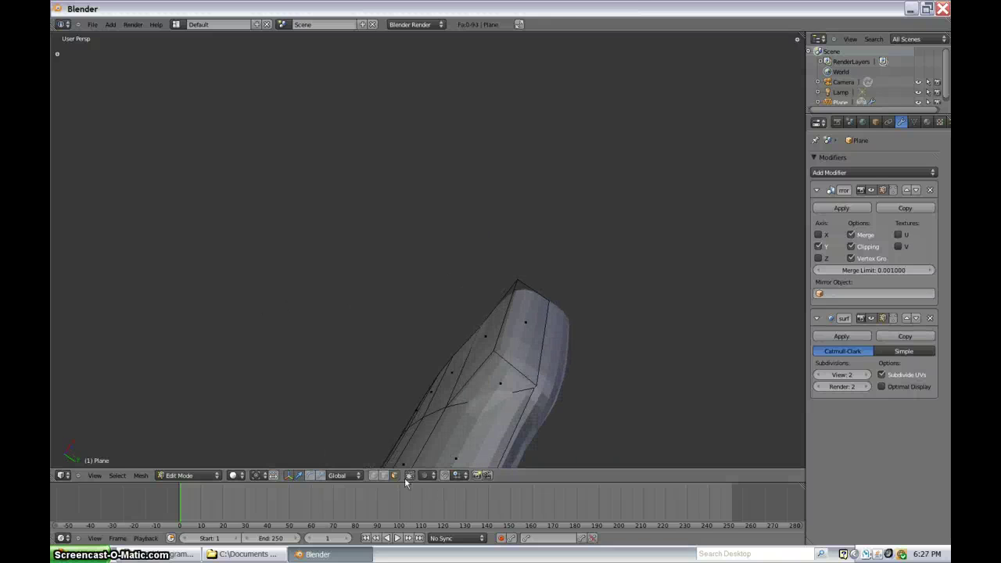
Step: Move the single vertex at the lower front corner rearward so the grip's front edge meets the overhang as in the reference
{"action": "left_click", "coordinate": [380, 477]}
{"action": "scroll", "coordinate": [532, 396], "scroll_direction": "down", "scroll_amount": 2}
{"action": "key", "text": "KP_1"}
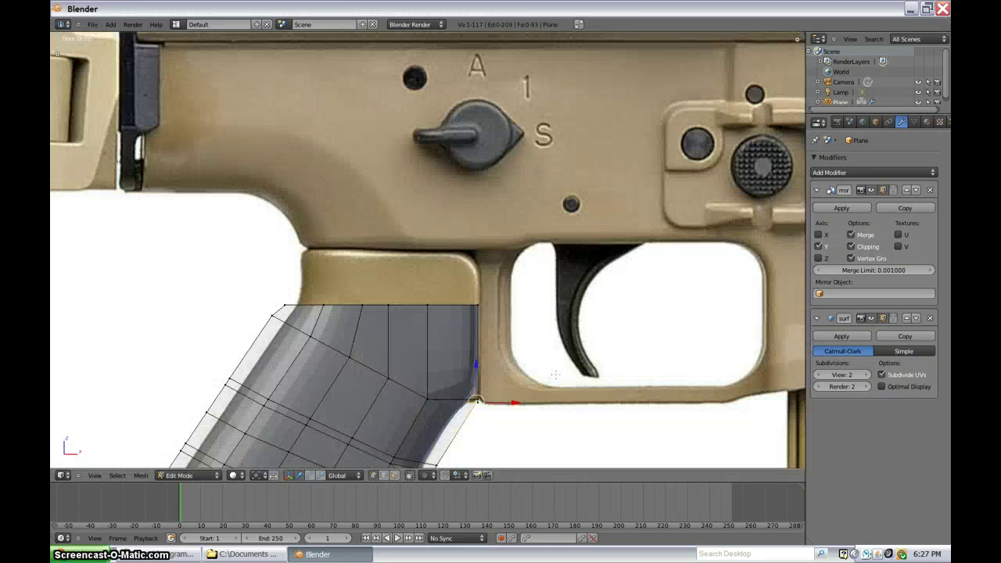
{"action": "middle_click_drag", "start_coordinate": [534, 395], "coordinate": [514, 287], "text": "shift"}
{"action": "scroll", "coordinate": [498, 359], "scroll_direction": "up", "scroll_amount": 5}
{"action": "key", "text": "g"}
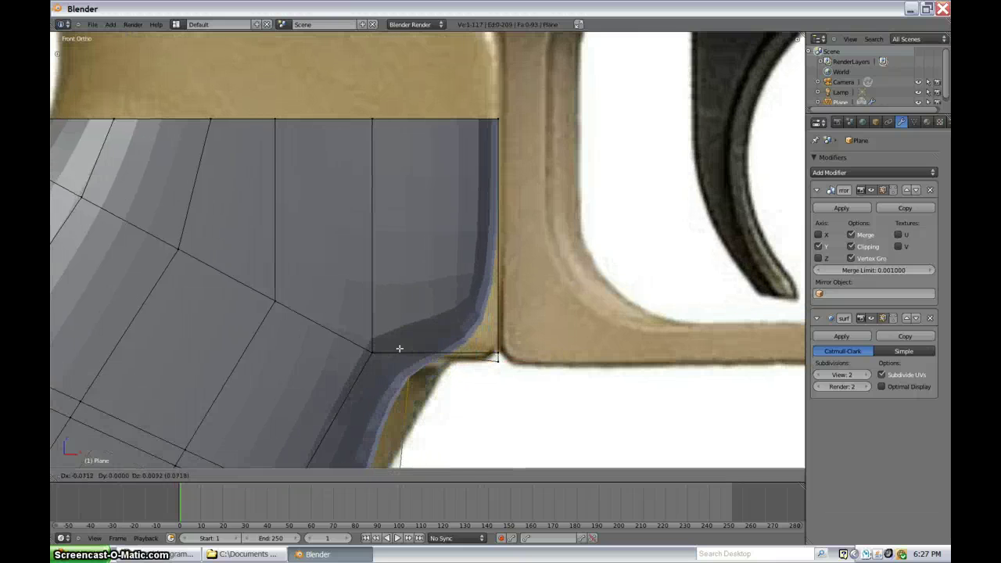
{"action": "left_click", "coordinate": [453, 368]}
{"action": "scroll", "coordinate": [452, 365], "scroll_direction": "down", "scroll_amount": 2}
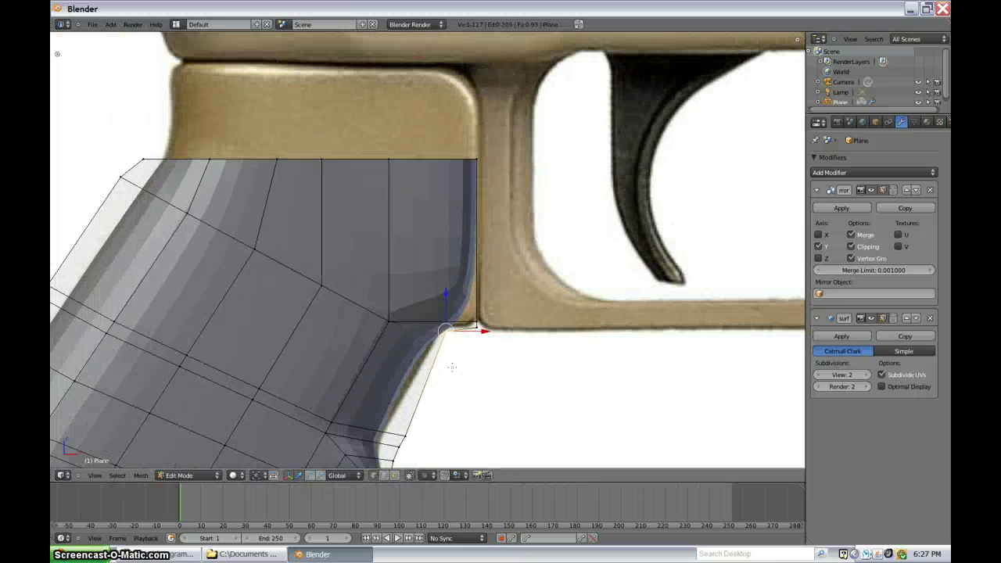
{"action": "middle_click_drag", "start_coordinate": [448, 389], "coordinate": [446, 343], "text": "shift"}
{"action": "key", "text": "g"}
{"action": "right_click", "coordinate": [466, 330]}
Step: Add two loop cuts around the grip, one close above and one close below the bend at its front overhang
{"action": "key", "text": "ctrl+r"}
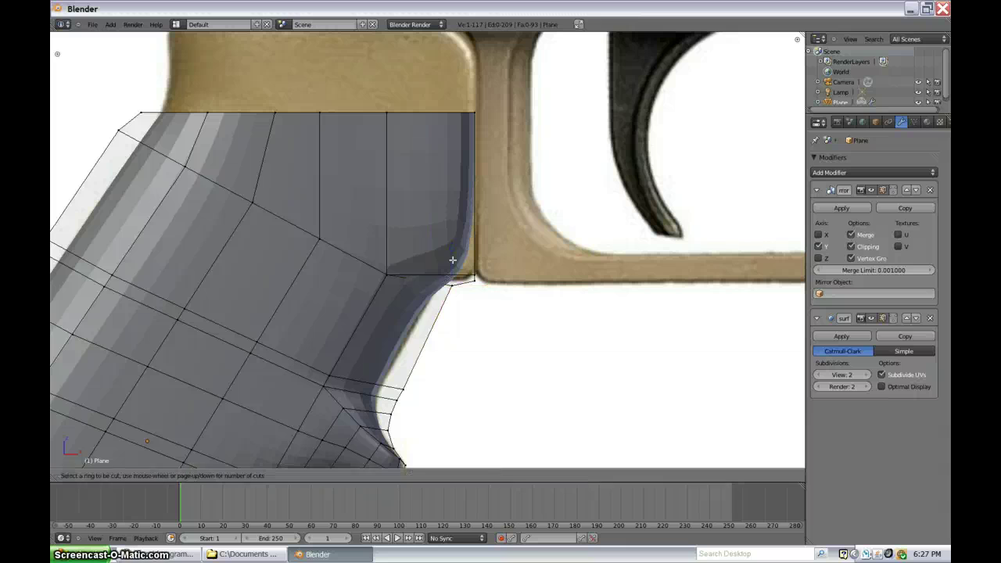
{"action": "left_click", "coordinate": [469, 247]}
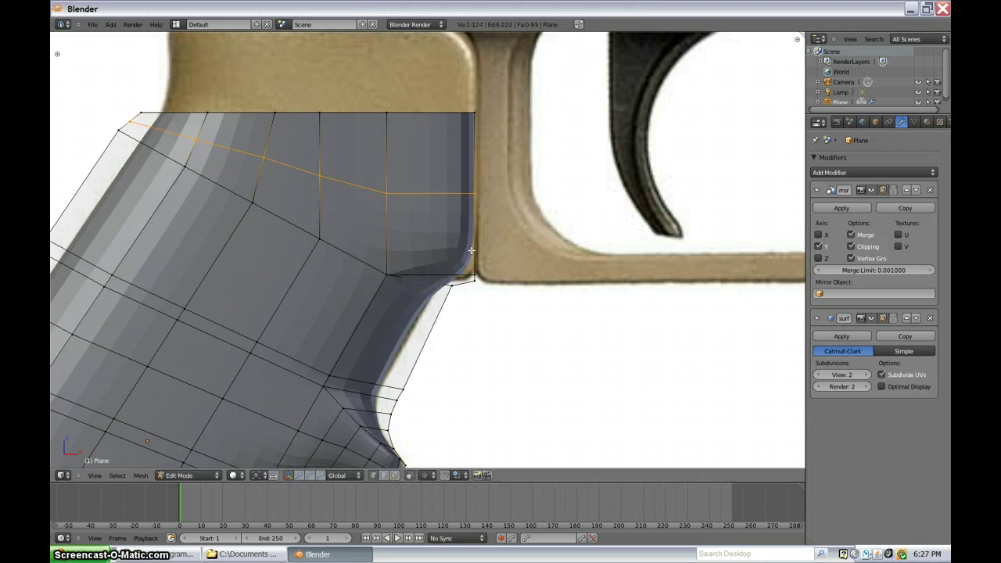
{"action": "left_click", "coordinate": [483, 297]}
{"action": "key", "text": "ctrl+r"}
{"action": "left_click", "coordinate": [457, 282]}
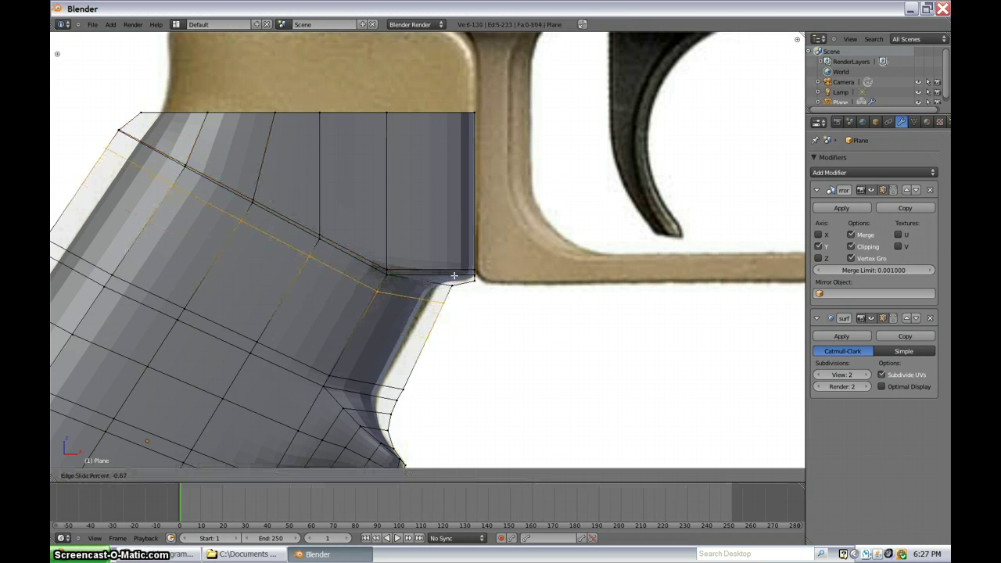
{"action": "left_click", "coordinate": [454, 270]}
Step: Edge-slide the loop above the bend so it sits slightly higher, a short distance above the overhang's lower edge
{"action": "right_click", "coordinate": [425, 267], "text": "alt"}
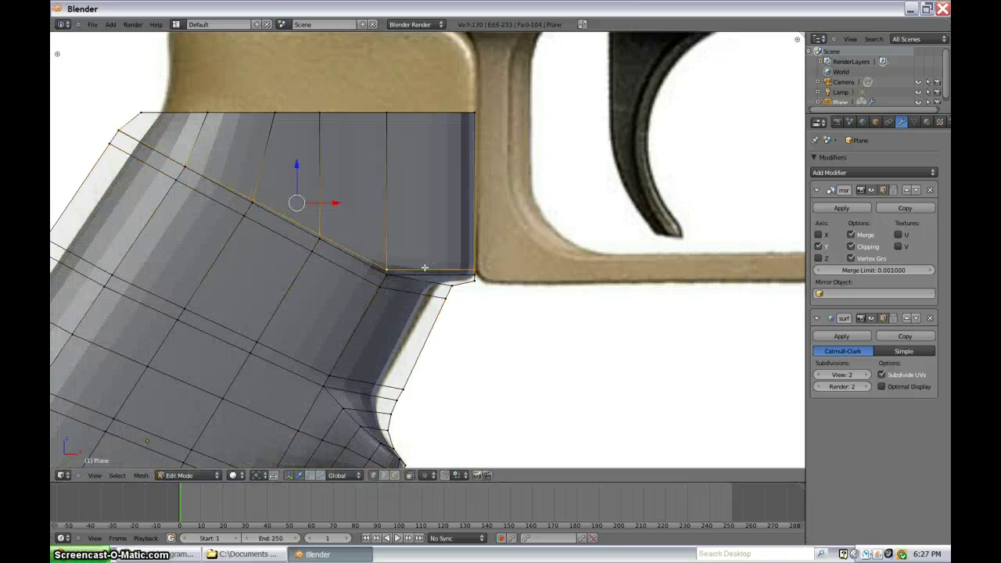
{"action": "key", "text": "ctrl+e"}
{"action": "left_click", "coordinate": [424, 267]}
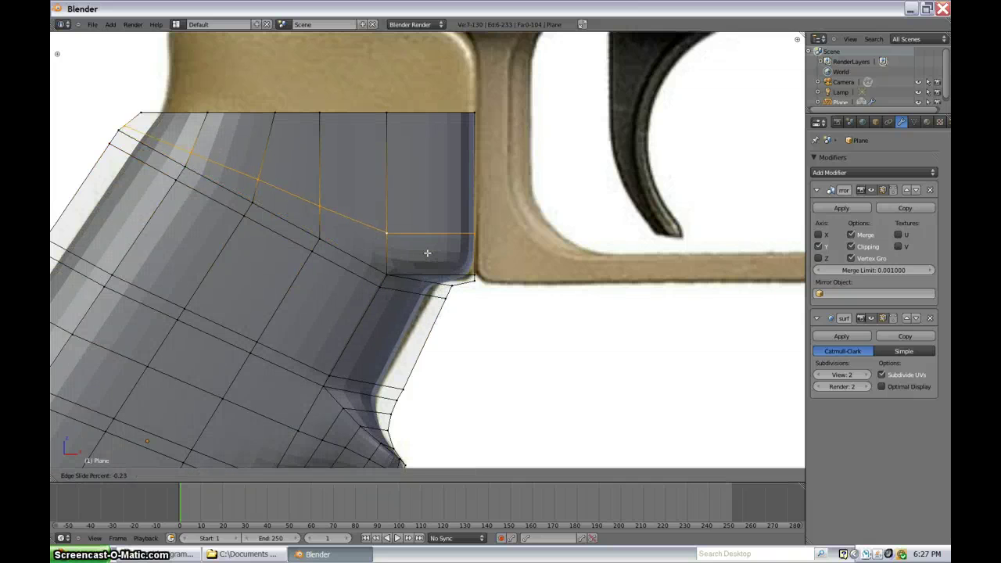
{"action": "left_click", "coordinate": [426, 253]}
{"action": "middle_click_drag", "start_coordinate": [427, 253], "coordinate": [444, 361], "text": "shift"}
{"action": "key", "text": "ctrl+e"}
{"action": "left_click", "coordinate": [504, 339]}
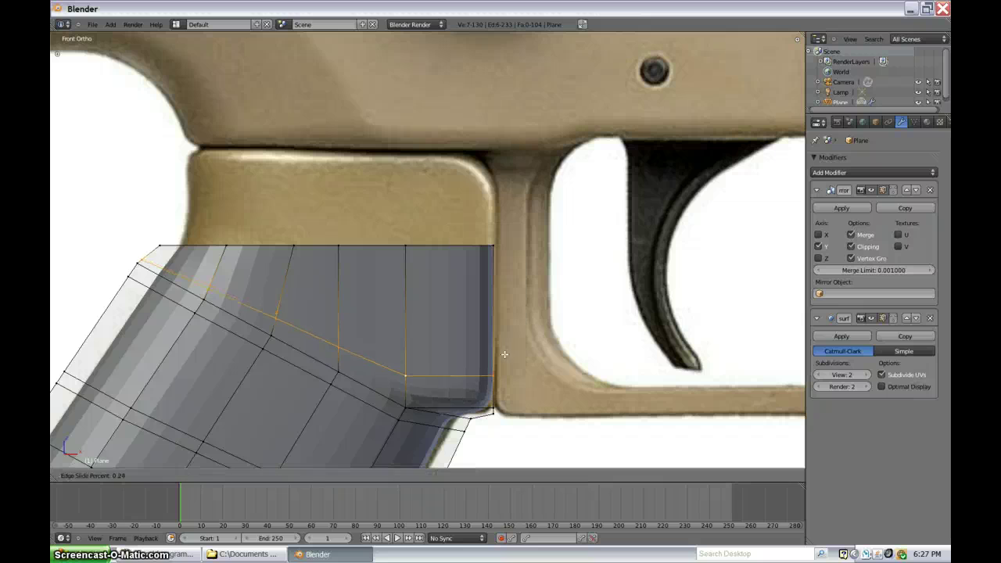
{"action": "left_click", "coordinate": [502, 362]}
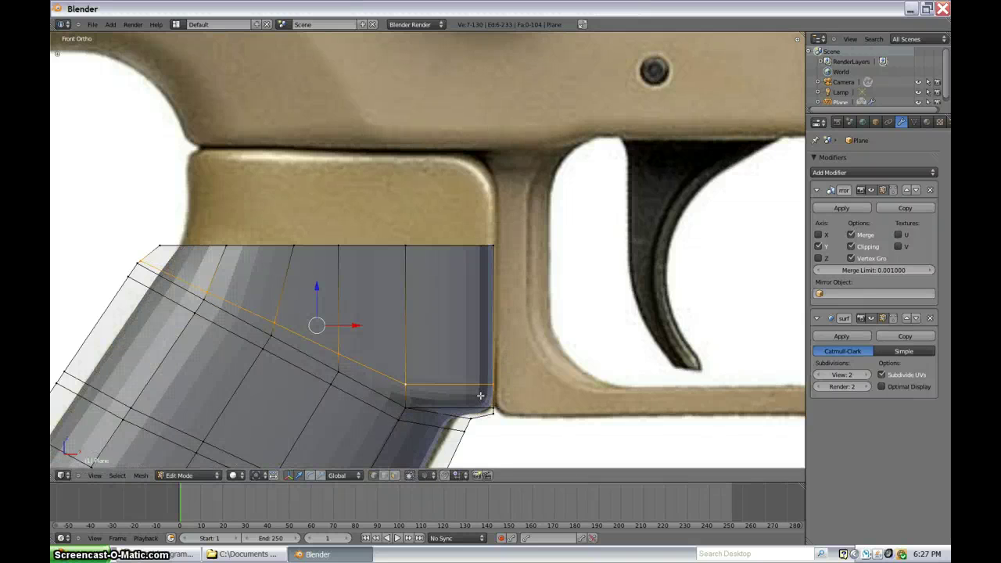
{"action": "key", "text": "ctrl+e"}
{"action": "left_click", "coordinate": [503, 383]}
{"action": "left_click", "coordinate": [486, 392]}
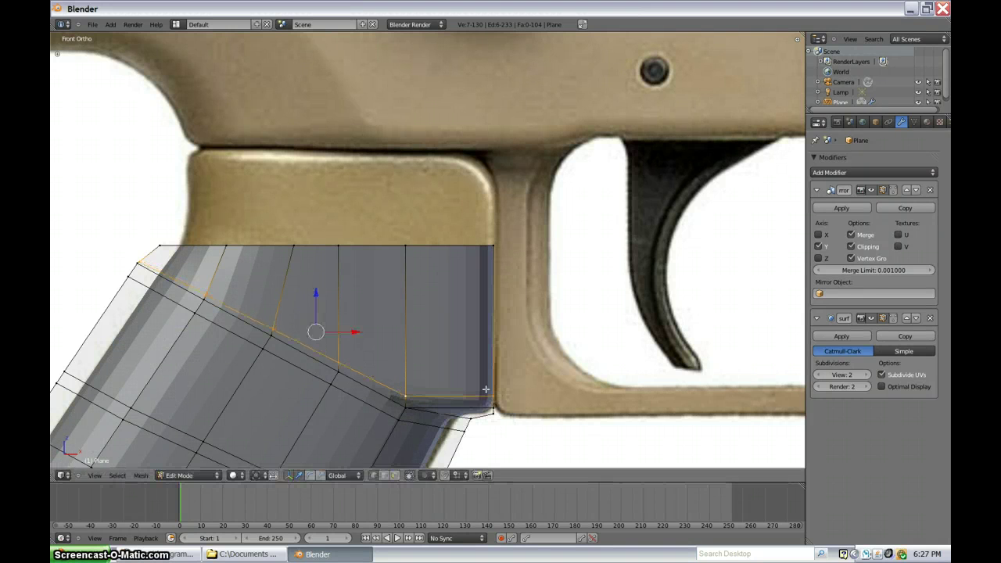
{"action": "key", "text": "z"}
{"action": "key", "text": "z"}
Step: Extrude the grip's flat top edge loop straight up along Z to the underside of the receiver
{"action": "right_click", "coordinate": [433, 247], "text": "alt"}
{"action": "middle_click_drag", "start_coordinate": [433, 247], "coordinate": [451, 336], "text": "shift"}
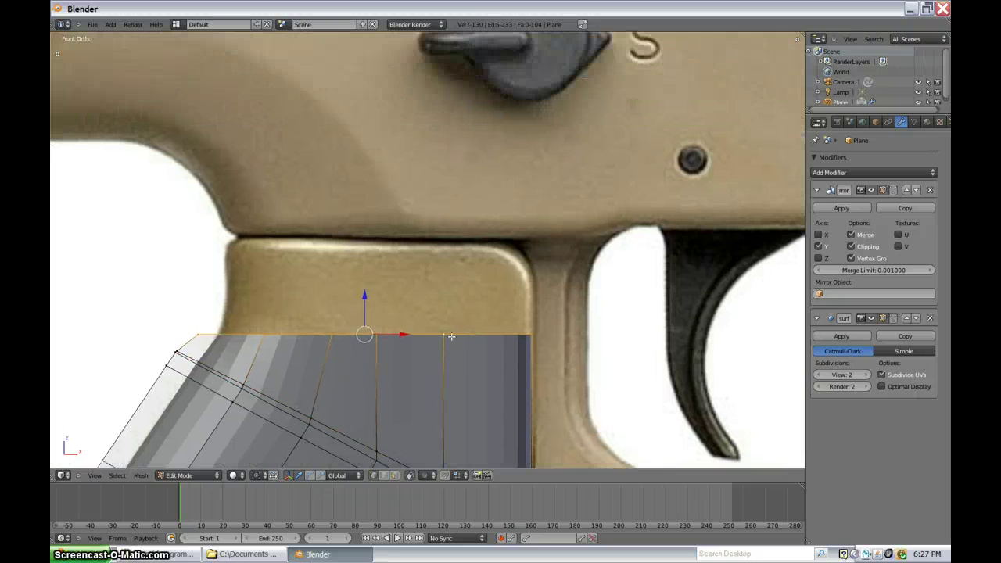
{"action": "key", "text": "e"}
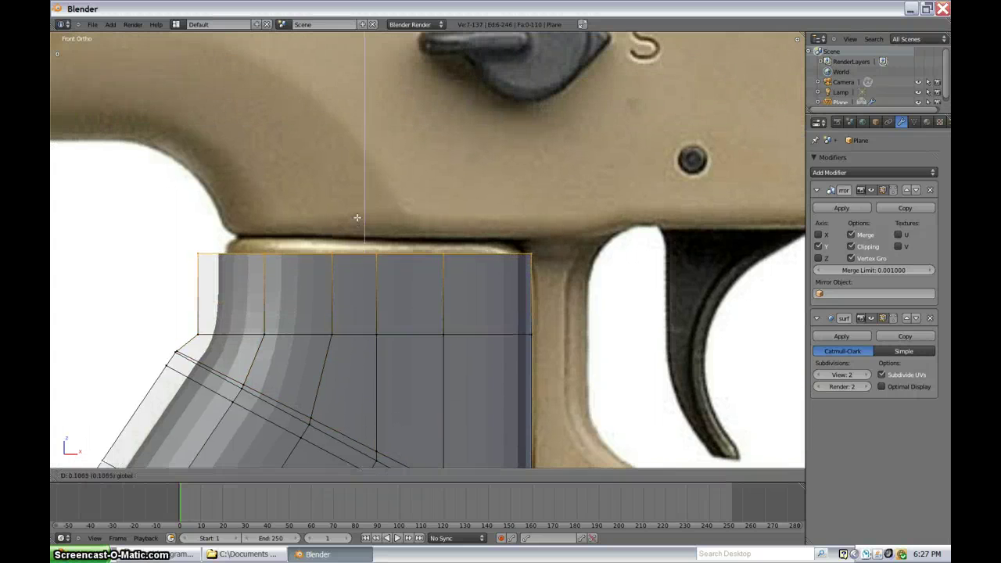
{"action": "left_click", "coordinate": [358, 206]}
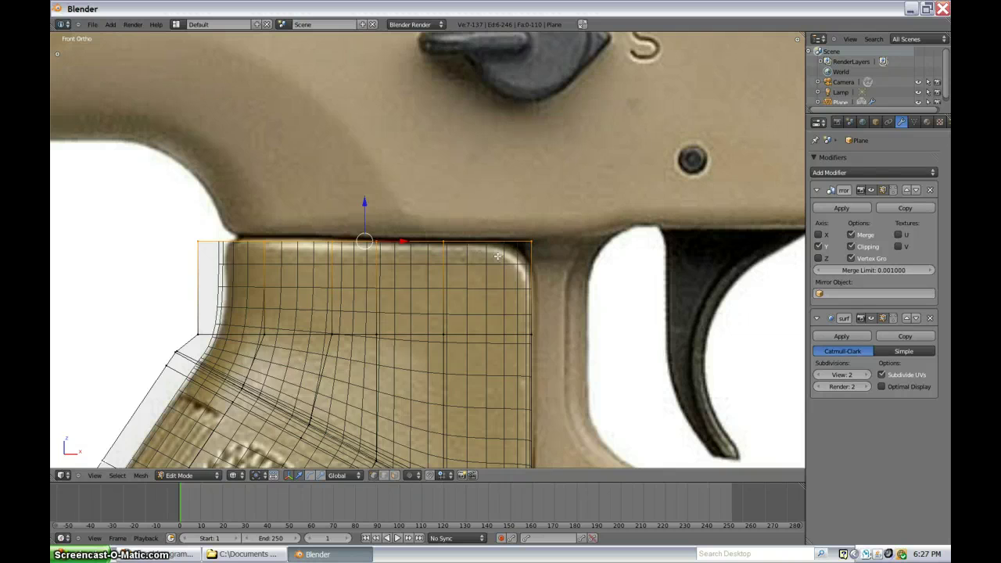
Step: Add one loop cut across the new top section and two more between that cut and the top edge
{"action": "right_click", "coordinate": [529, 229]}
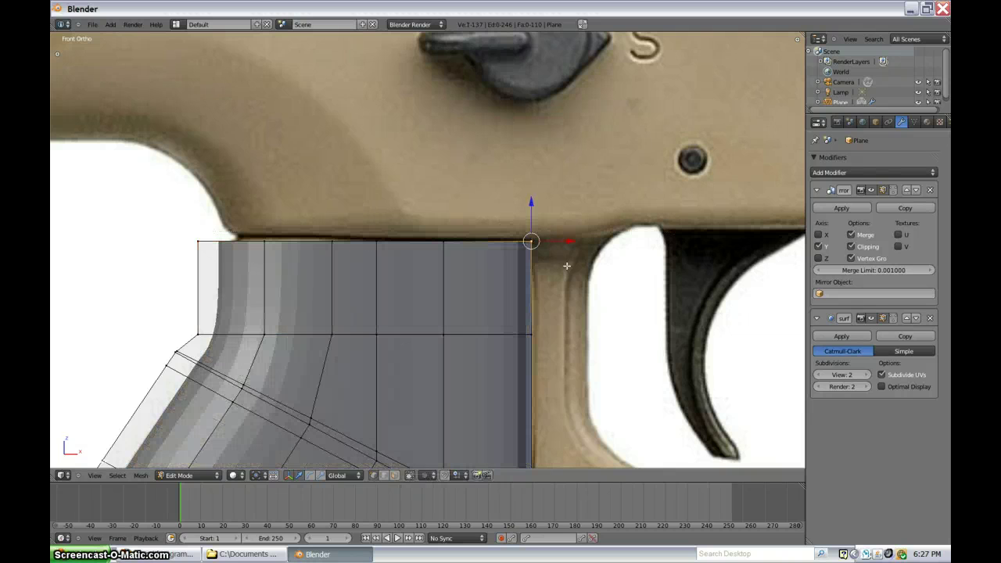
{"action": "key", "text": "ctrl+r"}
{"action": "left_click", "coordinate": [525, 285]}
{"action": "left_click", "coordinate": [531, 278]}
{"action": "key", "text": "z"}
{"action": "scroll", "coordinate": [570, 305], "scroll_direction": "up", "scroll_amount": 2}
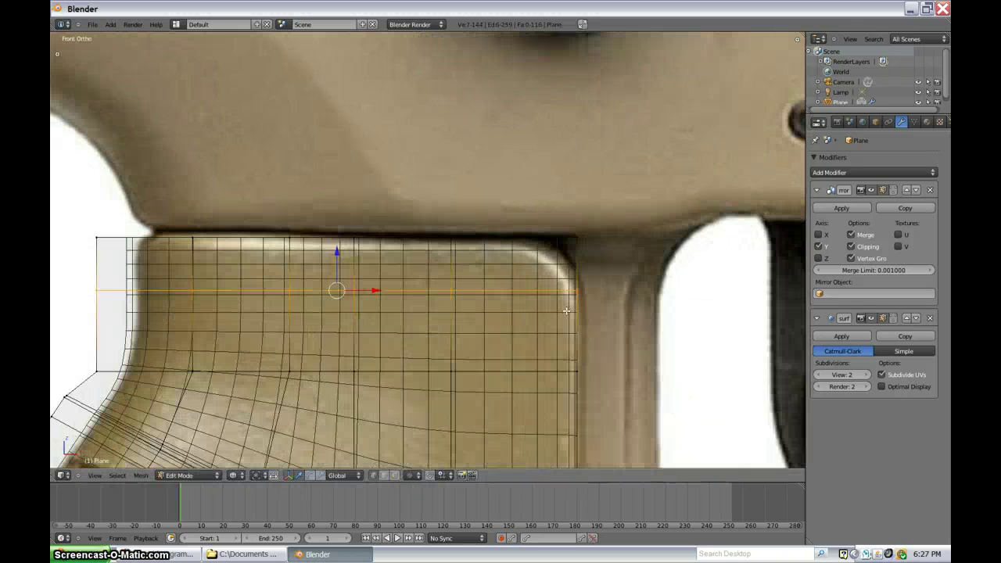
{"action": "middle_click_drag", "start_coordinate": [566, 311], "coordinate": [501, 300], "text": "shift"}
{"action": "middle_click_drag", "start_coordinate": [381, 309], "coordinate": [416, 336], "text": "shift"}
{"action": "key", "text": "ctrl+r"}
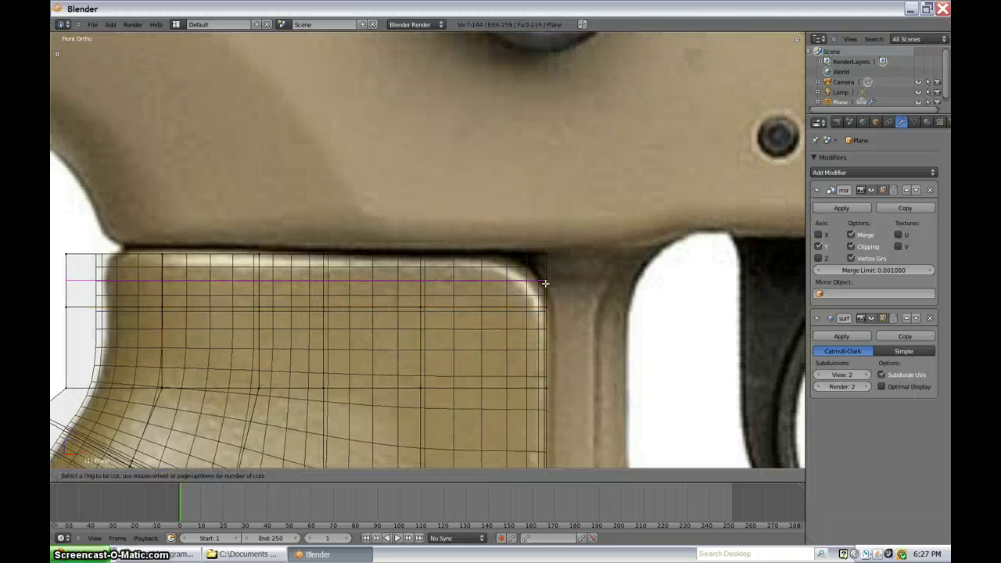
{"action": "left_click", "coordinate": [545, 283]}
Step: Move the front vertices of the upper three rows rearward along X to round the top front corner to the reference
{"action": "right_click", "coordinate": [545, 254]}
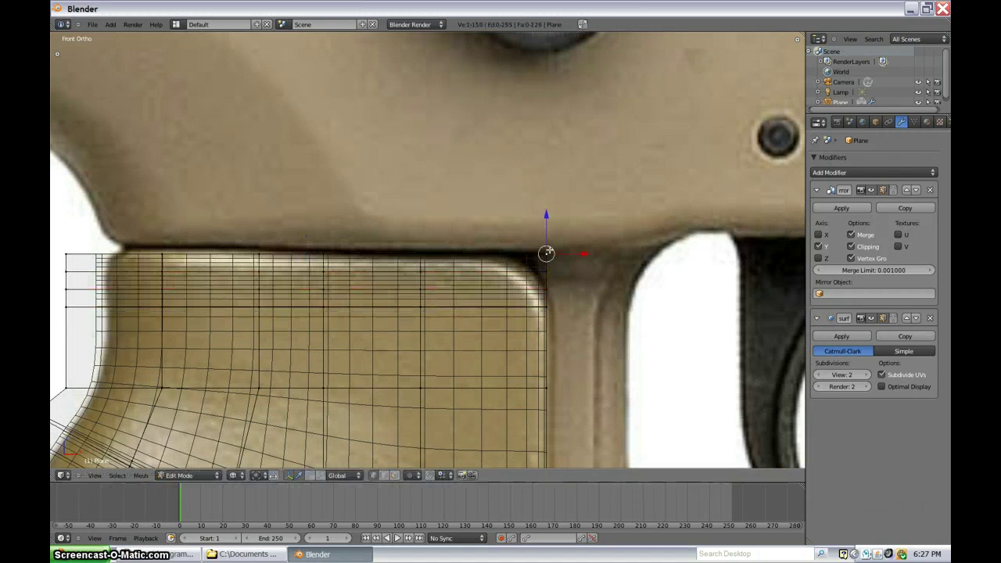
{"action": "left_click_drag", "start_coordinate": [581, 254], "coordinate": [509, 254]}
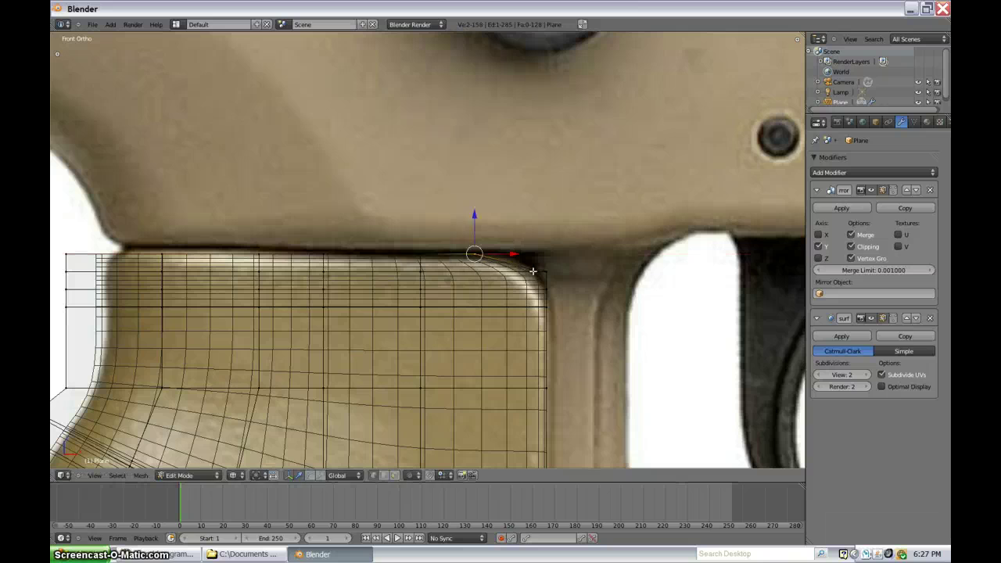
{"action": "right_click", "coordinate": [545, 272]}
{"action": "key", "text": "g"}
{"action": "key", "text": "x"}
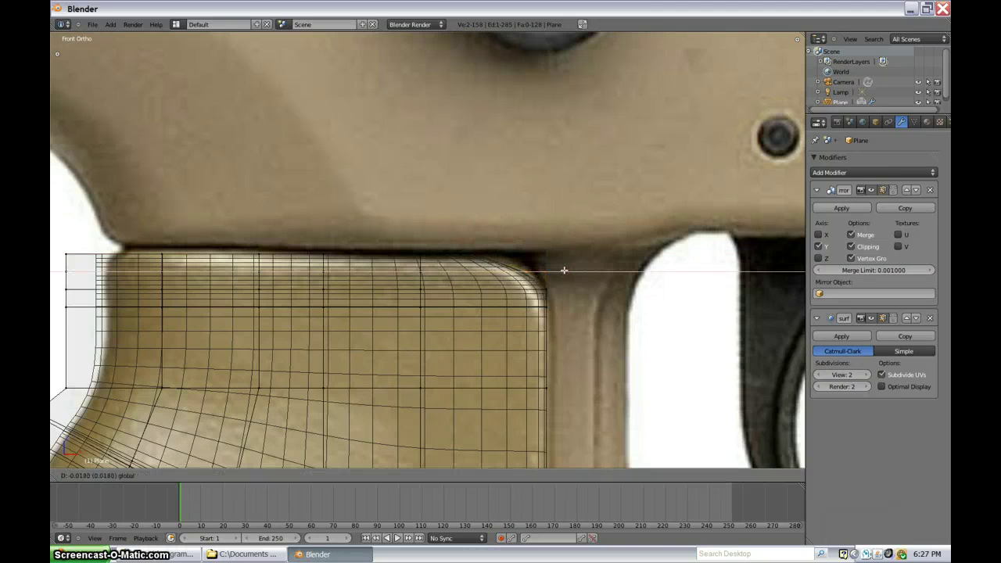
{"action": "left_click", "coordinate": [564, 269]}
{"action": "left_click_drag", "start_coordinate": [583, 290], "coordinate": [581, 290]}
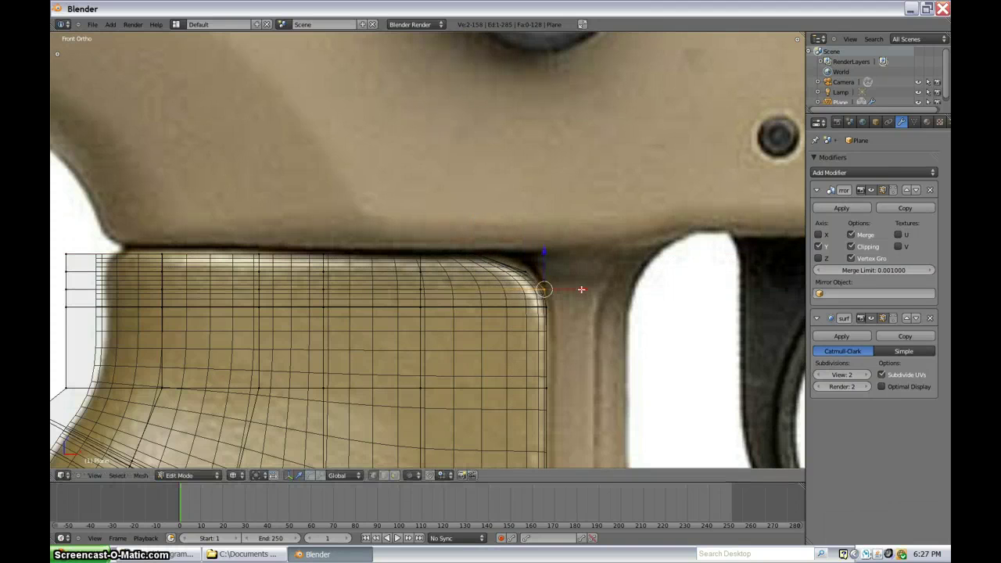
{"action": "key", "text": "z"}
{"action": "key", "text": "z"}
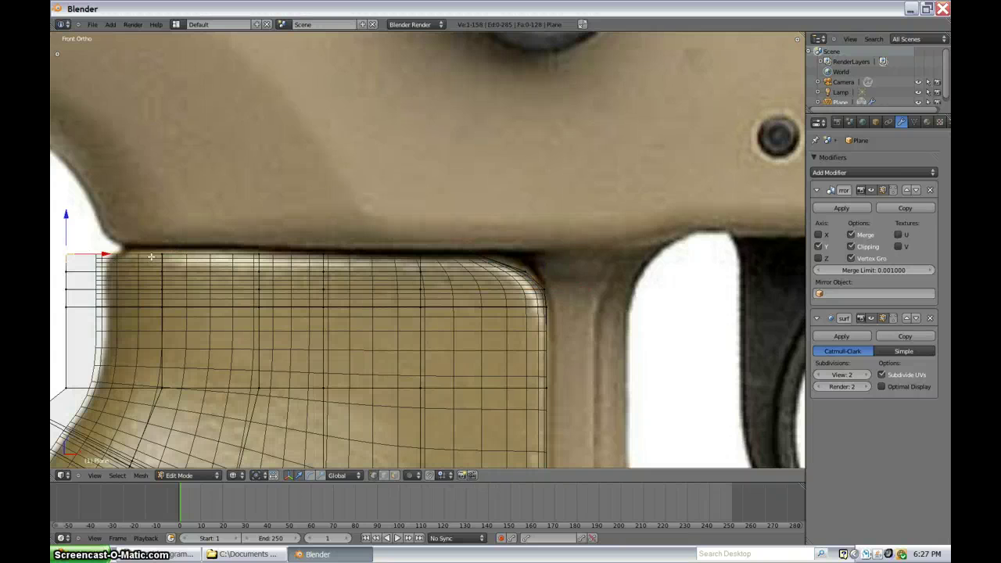
Step: Raise the rear vertices of the grip's top edge slightly along Z to meet the underside of the receiver
{"action": "right_click", "coordinate": [319, 251], "text": "shift"}
{"action": "scroll", "coordinate": [316, 252], "scroll_direction": "down", "scroll_amount": 2}
{"action": "middle_click_drag", "start_coordinate": [278, 256], "coordinate": [387, 300], "text": "shift"}
{"action": "key", "text": "z"}
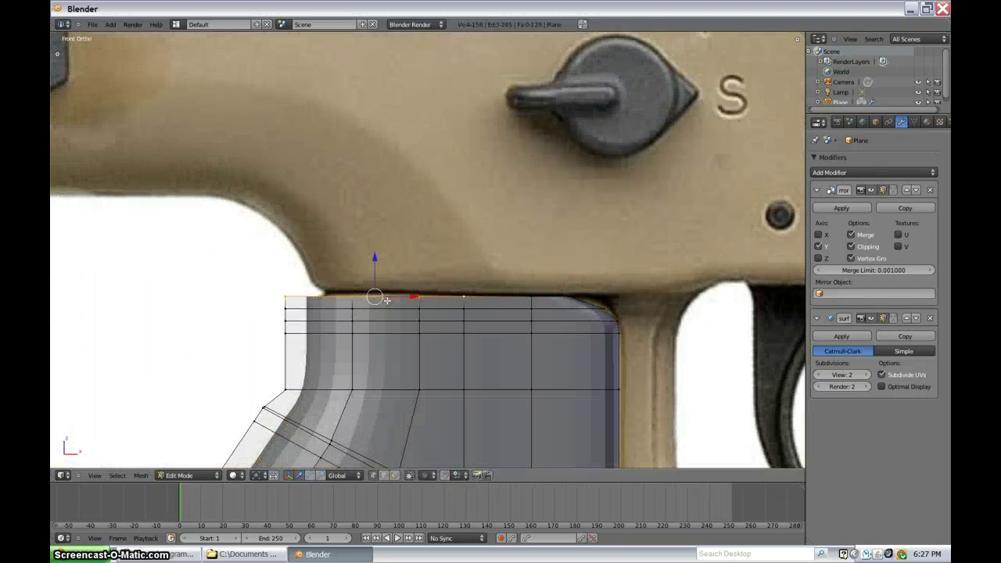
{"action": "key", "text": "b"}
{"action": "left_click_drag", "start_coordinate": [260, 273], "coordinate": [484, 304]}
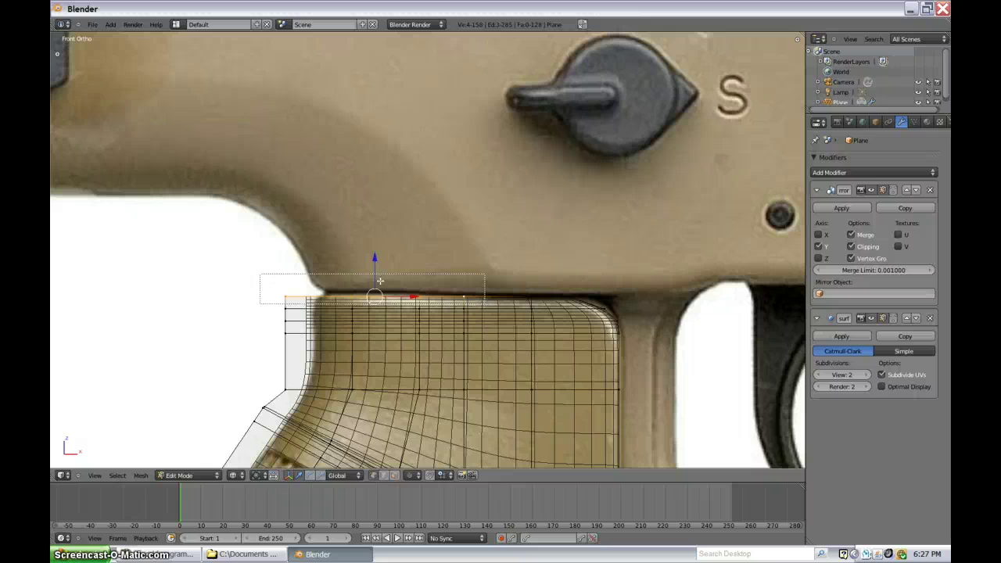
{"action": "left_click_drag", "start_coordinate": [375, 272], "coordinate": [374, 267]}
Step: Extrude the grip's open top edge inward along Y to the mirror centre line to cap the top
{"action": "scroll", "coordinate": [374, 269], "scroll_direction": "down", "scroll_amount": 2}
{"action": "key", "text": "z"}
{"action": "middle_click_drag", "start_coordinate": [383, 273], "coordinate": [451, 324]}
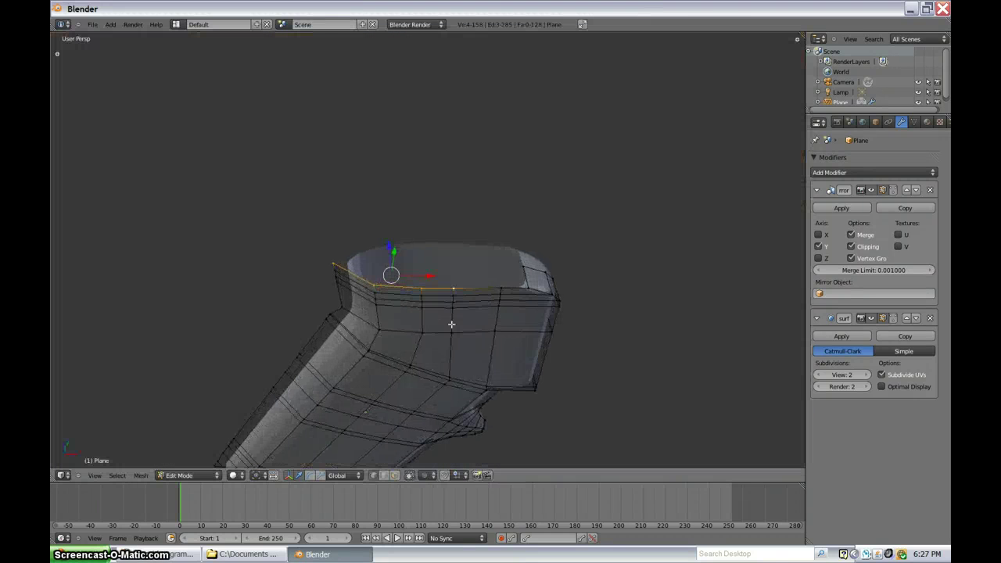
{"action": "middle_click_drag", "start_coordinate": [495, 279], "coordinate": [411, 326]}
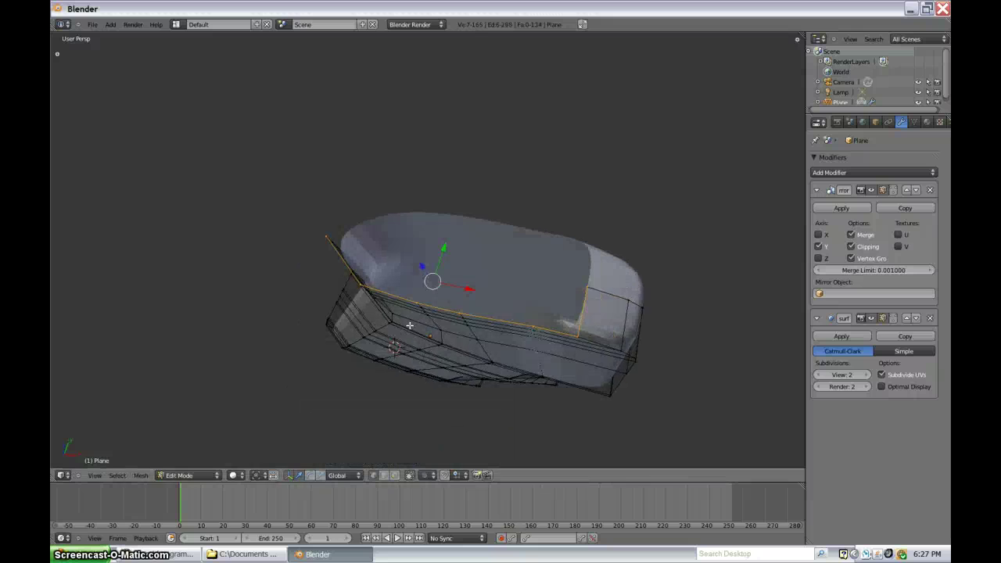
{"action": "key", "text": "e"}
{"action": "left_click", "coordinate": [444, 254]}
{"action": "left_click_drag", "start_coordinate": [445, 254], "coordinate": [482, 176]}
{"action": "left_click", "coordinate": [484, 166]}
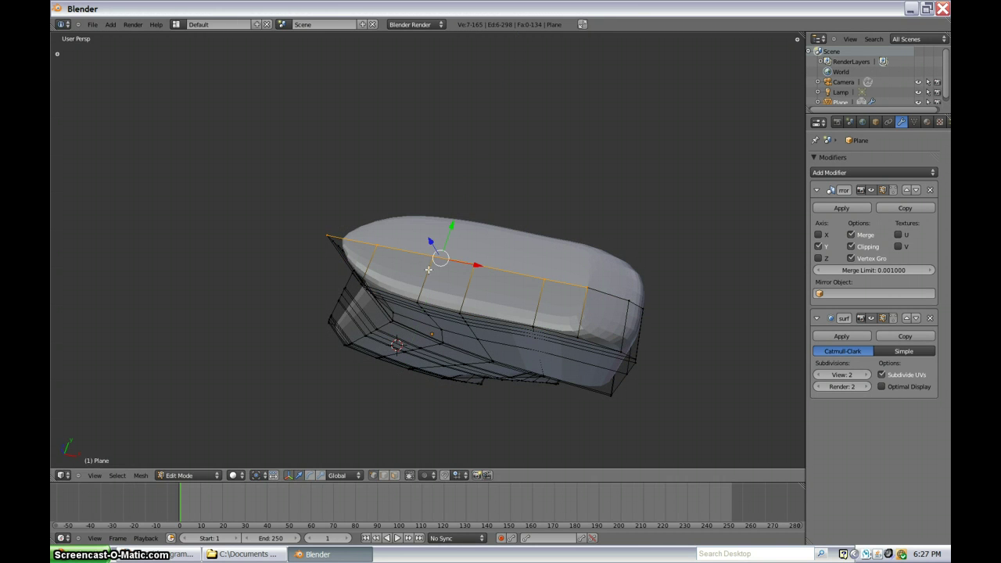
Step: Move the centre-line vertex near the rear of the top cap forward along X by about 0.04
{"action": "middle_click_drag", "start_coordinate": [428, 269], "coordinate": [351, 263]}
{"action": "right_click", "coordinate": [344, 261]}
{"action": "left_click_drag", "start_coordinate": [363, 266], "coordinate": [386, 264]}
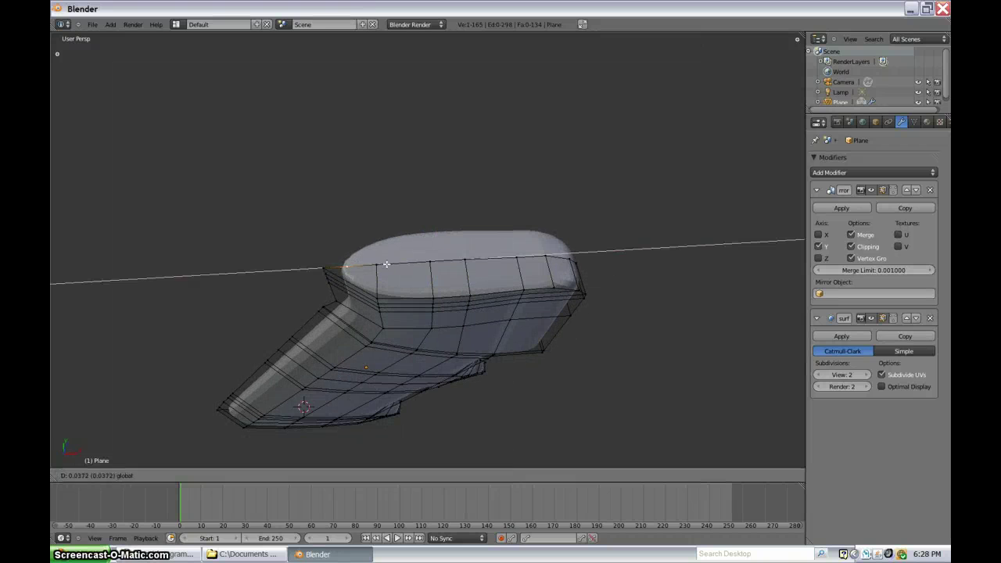
{"action": "left_click", "coordinate": [388, 264]}
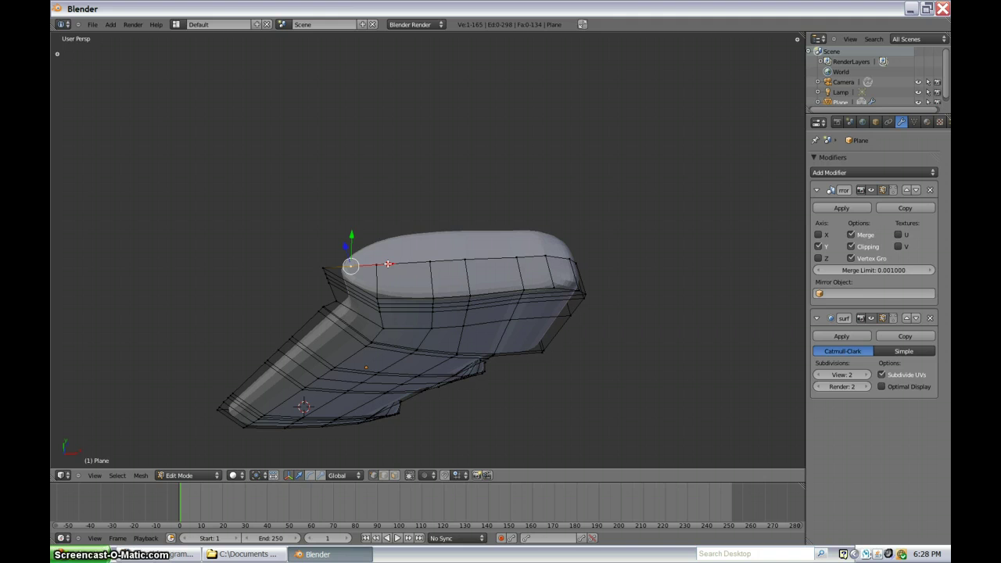
Step: Select the whole grip mesh, remove its double vertices and clear the selection
{"action": "key", "text": "a"}
{"action": "key", "text": "w"}
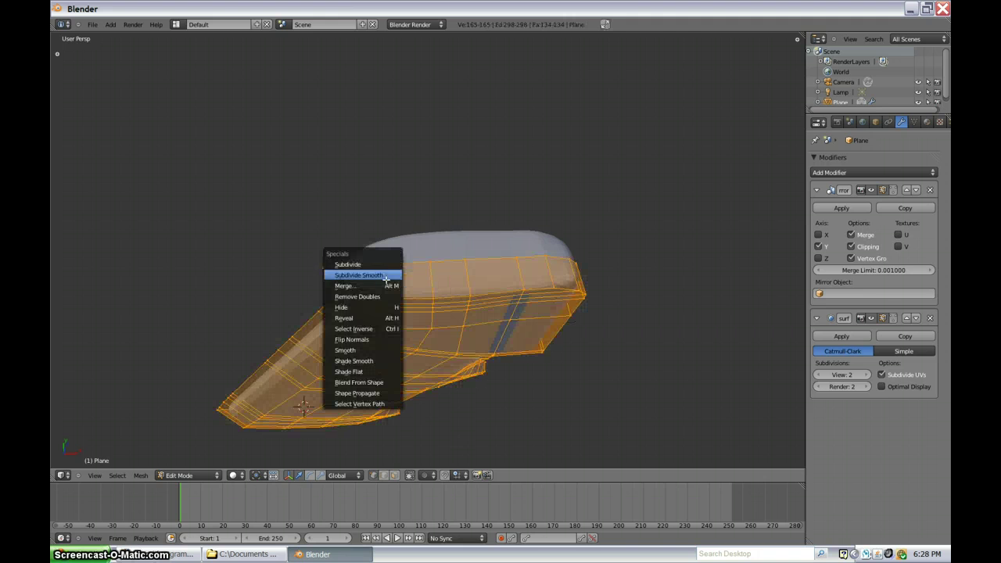
{"action": "left_click", "coordinate": [378, 296]}
{"action": "middle_click_drag", "start_coordinate": [379, 297], "coordinate": [463, 294]}
{"action": "key", "text": "ctrl+r"}
{"action": "key", "text": "a"}
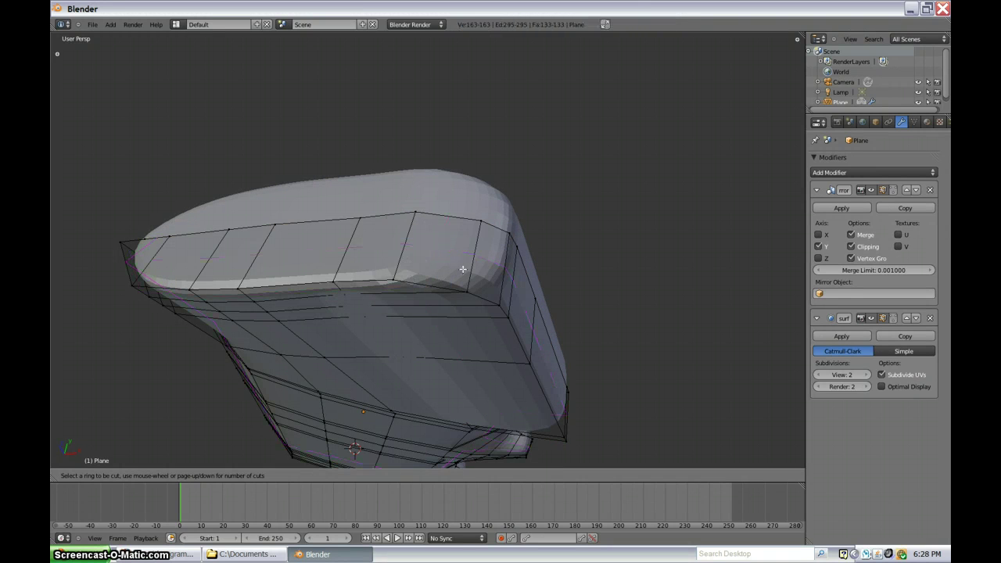
{"action": "key", "text": "Escape"}
Step: Try moving the centre-line vertex near the rear of the top cap vertically along Z
{"action": "middle_click_drag", "start_coordinate": [312, 321], "coordinate": [318, 263]}
{"action": "right_click", "coordinate": [449, 306]}
{"action": "right_click", "coordinate": [404, 297]}
{"action": "scroll", "coordinate": [317, 263], "scroll_direction": "up", "scroll_amount": 2}
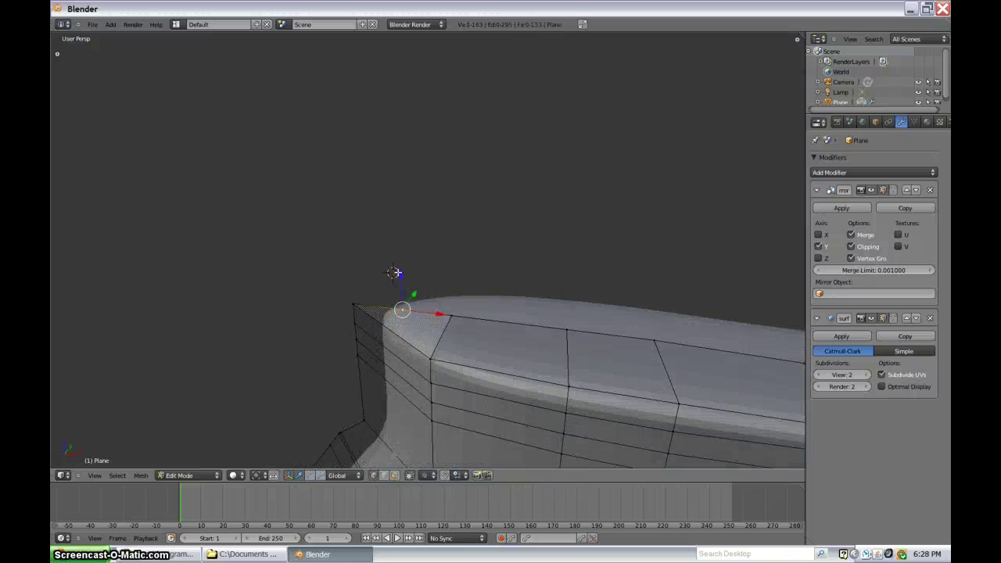
{"action": "key", "text": "g"}
{"action": "key", "text": "z"}
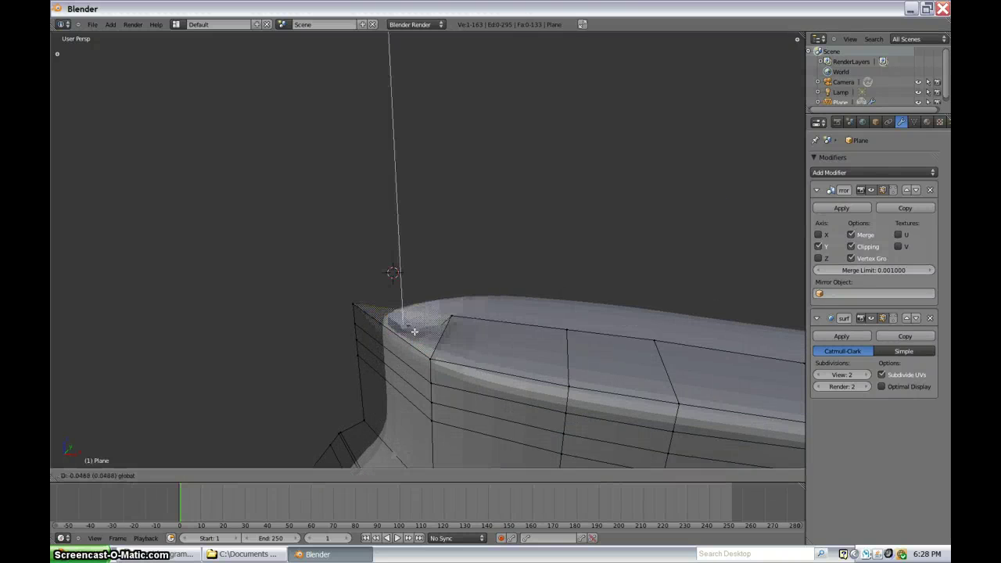
{"action": "left_click", "coordinate": [413, 250]}
Step: Try a lengthwise loop cut around the whole grip profile and undo it
{"action": "middle_click_drag", "start_coordinate": [412, 250], "coordinate": [503, 364]}
{"action": "key", "text": "x"}
{"action": "right_click", "coordinate": [410, 357]}
{"action": "key", "text": "Escape"}
{"action": "right_click", "coordinate": [430, 322], "text": "alt"}
{"action": "scroll", "coordinate": [431, 321], "scroll_direction": "down", "scroll_amount": 4}
{"action": "key", "text": "ctrl+r"}
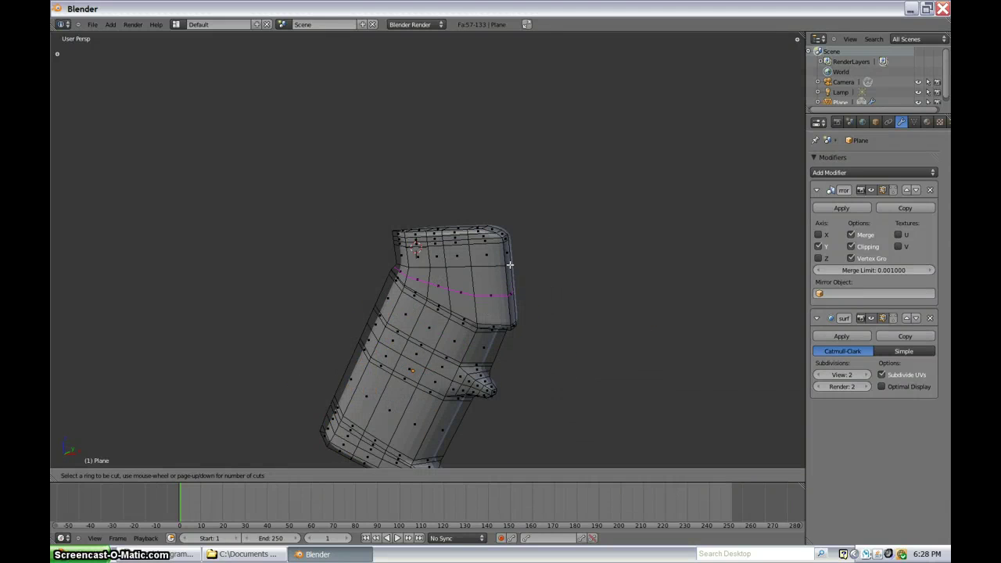
{"action": "left_click", "coordinate": [507, 264]}
{"action": "left_click", "coordinate": [507, 264]}
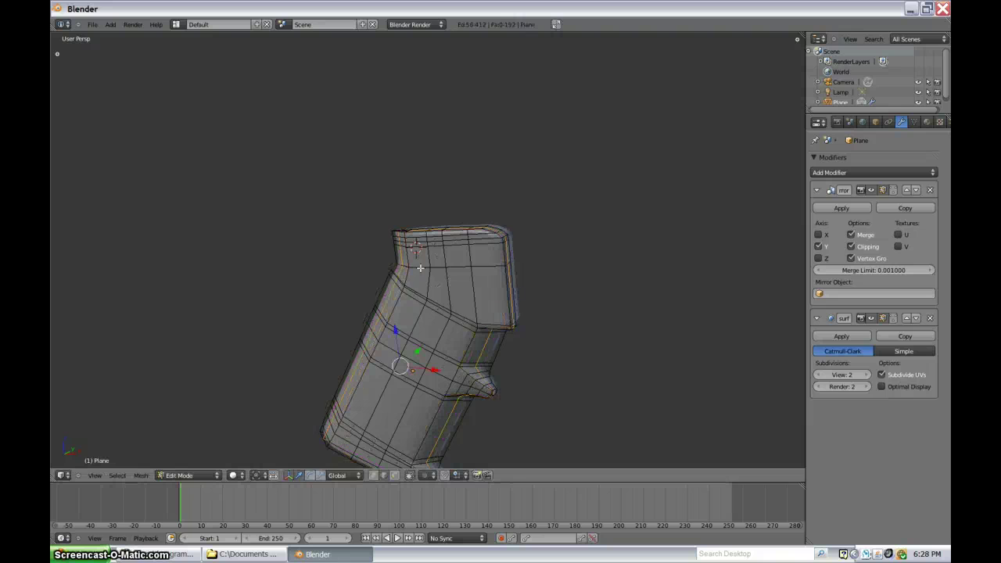
{"action": "middle_click_drag", "start_coordinate": [507, 264], "coordinate": [473, 353]}
{"action": "key", "text": "ctrl+z"}
{"action": "key", "text": "ctrl+z"}
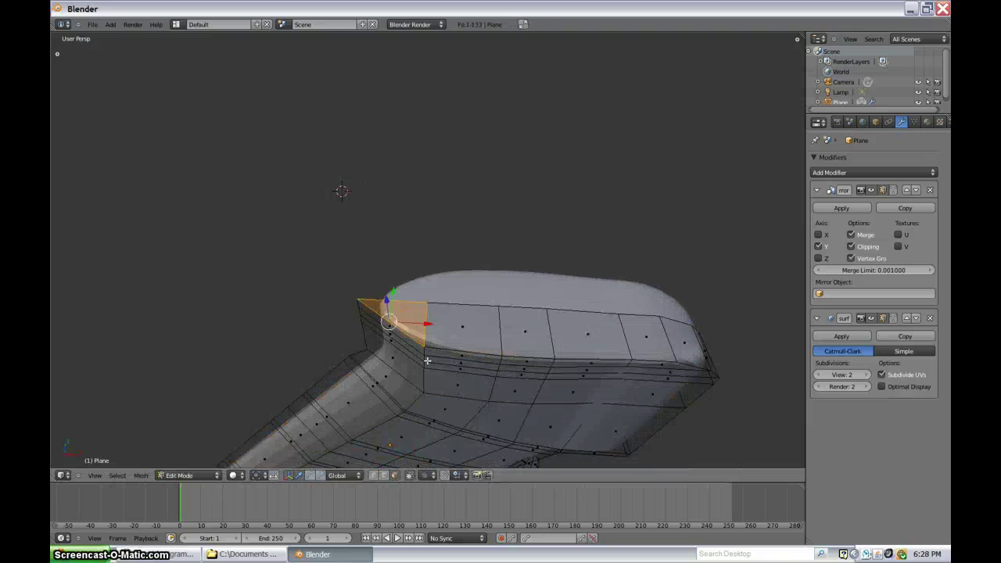
Step: Try a lengthwise loop cut through the top cap, slid toward the grip's outer side edge, and undo it
{"action": "key", "text": "ctrl+r"}
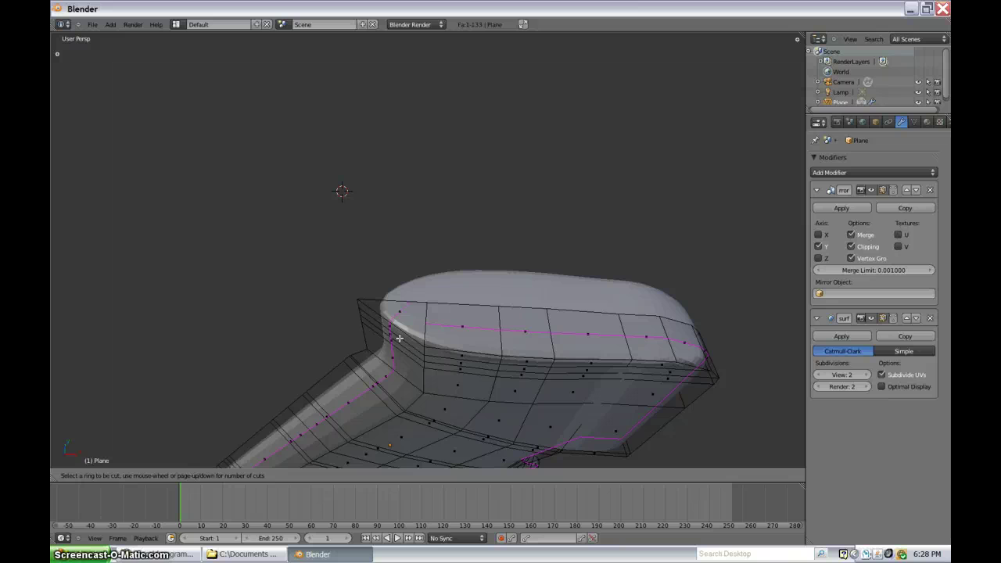
{"action": "left_click", "coordinate": [398, 338]}
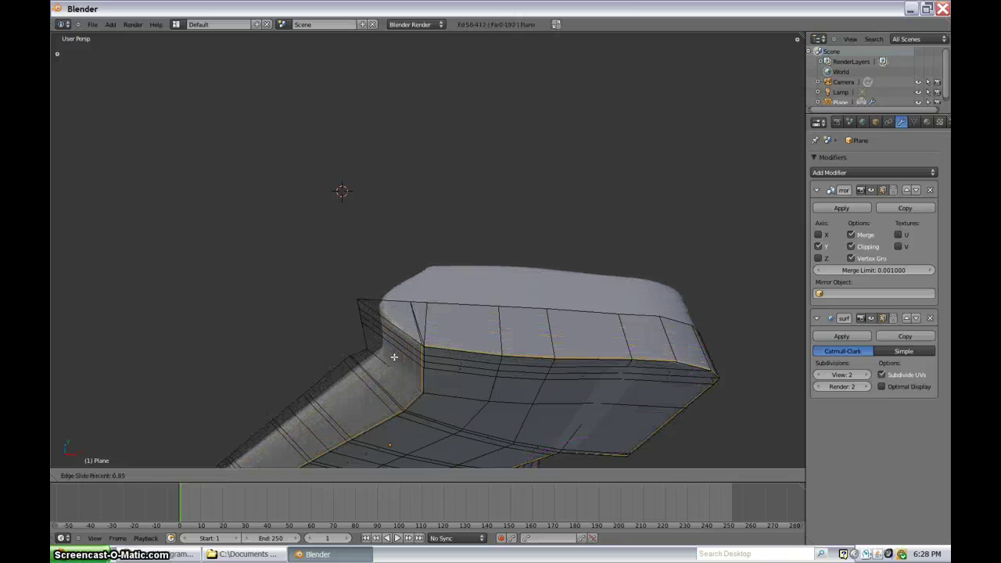
{"action": "left_click", "coordinate": [396, 344]}
{"action": "key", "text": "ctrl+z"}
Step: Add a vertical loop cut to the grip's upper block and slide it close behind the front edge
{"action": "middle_click_drag", "start_coordinate": [396, 346], "coordinate": [438, 325]}
{"action": "key", "text": "Tab"}
{"action": "scroll", "coordinate": [438, 325], "scroll_direction": "down", "scroll_amount": 3}
{"action": "key", "text": "t"}
{"action": "key", "text": "t"}
{"action": "scroll", "coordinate": [515, 338], "scroll_direction": "up", "scroll_amount": 3}
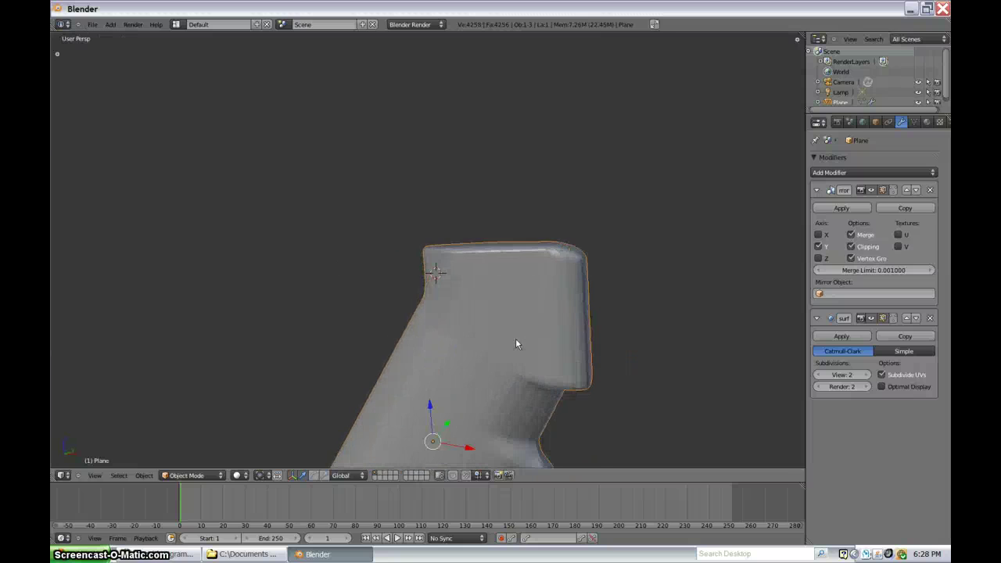
{"action": "key", "text": "Tab"}
{"action": "key", "text": "ctrl+r"}
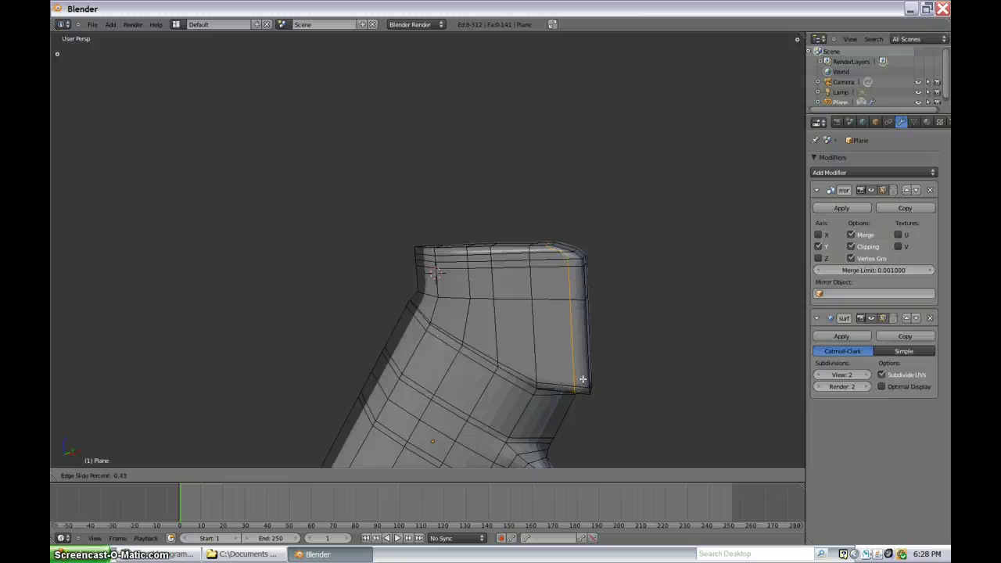
{"action": "left_click", "coordinate": [582, 379]}
Step: Apply smooth shading to the grip in Object Mode and check it from the rear and above
{"action": "key", "text": "Tab"}
{"action": "key", "text": "t"}
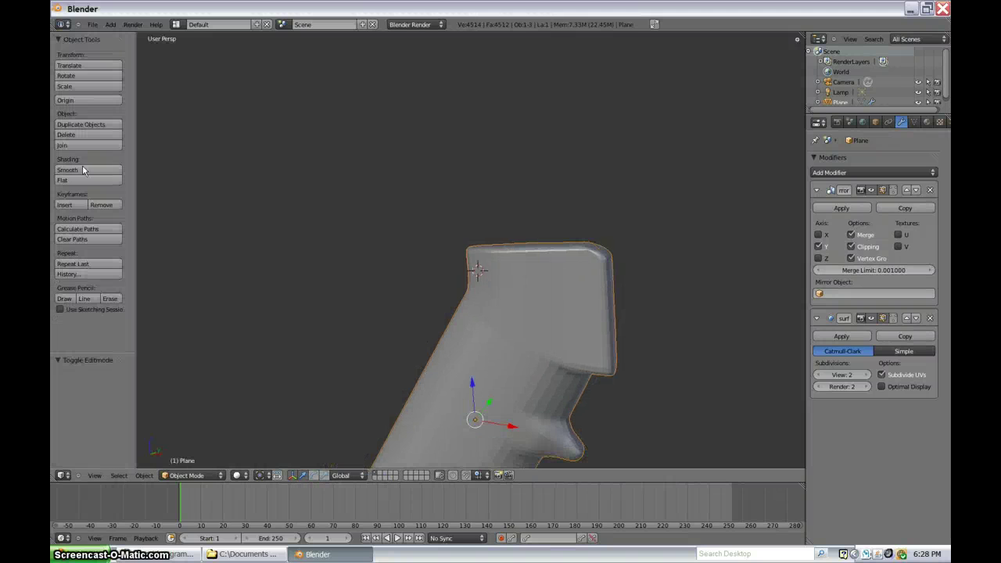
{"action": "left_click", "coordinate": [84, 170]}
{"action": "scroll", "coordinate": [487, 282], "scroll_direction": "down", "scroll_amount": 2}
{"action": "middle_click_drag", "start_coordinate": [487, 282], "coordinate": [527, 368]}
{"action": "scroll", "coordinate": [509, 315], "scroll_direction": "down", "scroll_amount": 4}
{"action": "scroll", "coordinate": [290, 277], "scroll_direction": "up", "scroll_amount": 2}
{"action": "scroll", "coordinate": [518, 380], "scroll_direction": "up", "scroll_amount": 3}
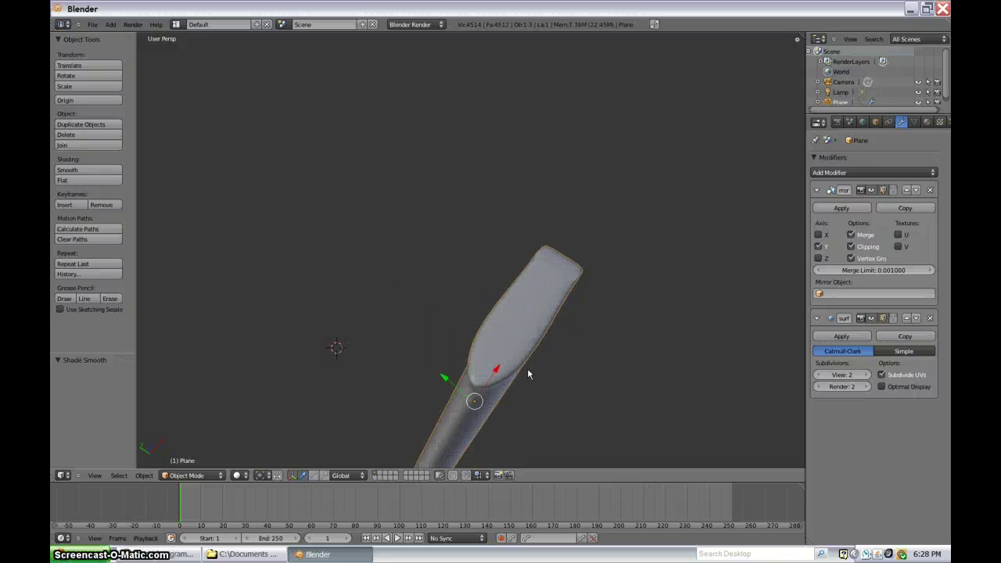
Step: Scale the grip by 1.406 along Y to thicken it, and compare it with the reference in front view
{"action": "key", "text": "s"}
{"action": "key", "text": "y"}
{"action": "left_click", "coordinate": [655, 406]}
{"action": "scroll", "coordinate": [562, 414], "scroll_direction": "down", "scroll_amount": 4}
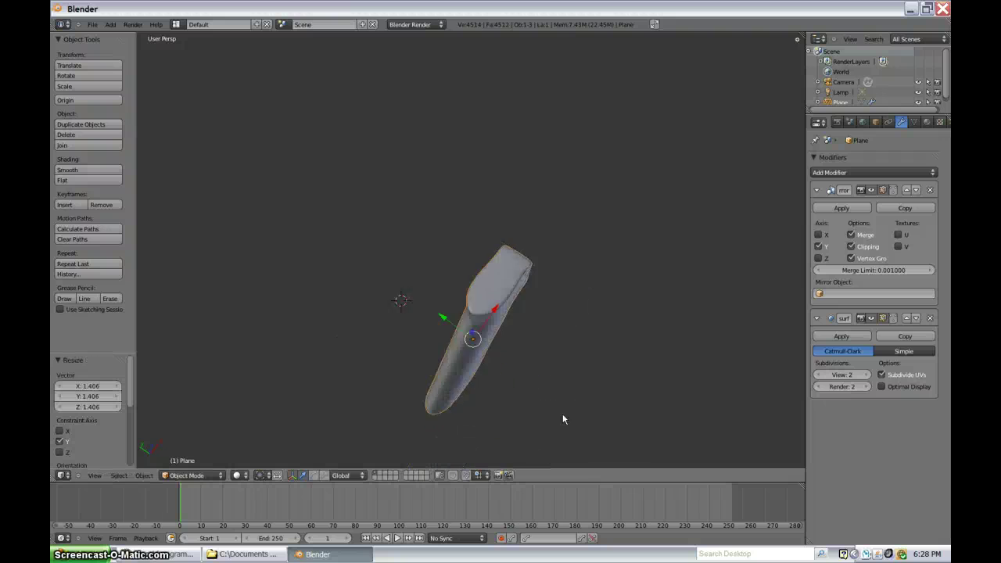
{"action": "middle_click_drag", "start_coordinate": [562, 414], "coordinate": [409, 286]}
{"action": "key", "text": "KP_3"}
{"action": "scroll", "coordinate": [408, 284], "scroll_direction": "up", "scroll_amount": 3}
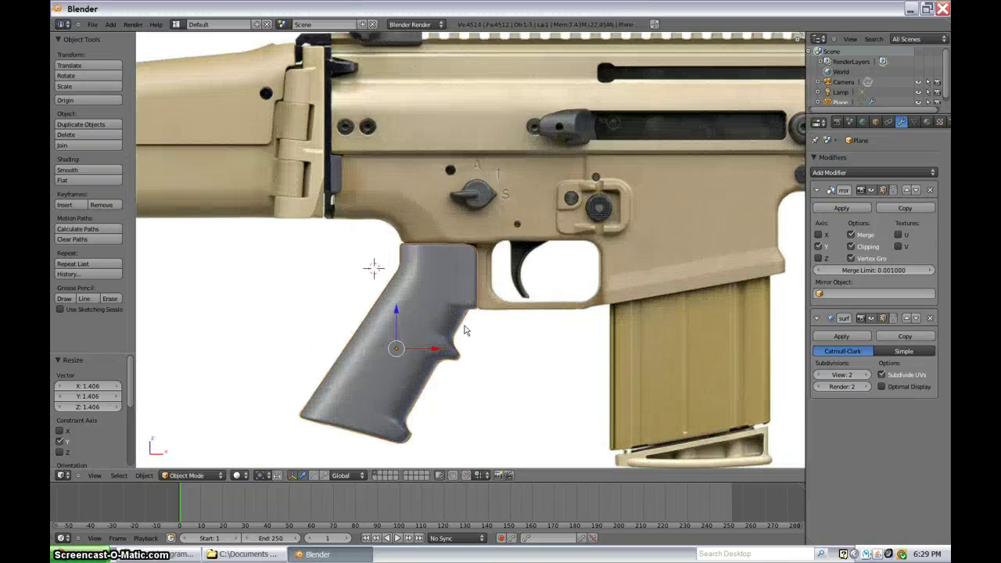
{"action": "scroll", "coordinate": [513, 282], "scroll_direction": "up", "scroll_amount": 2}
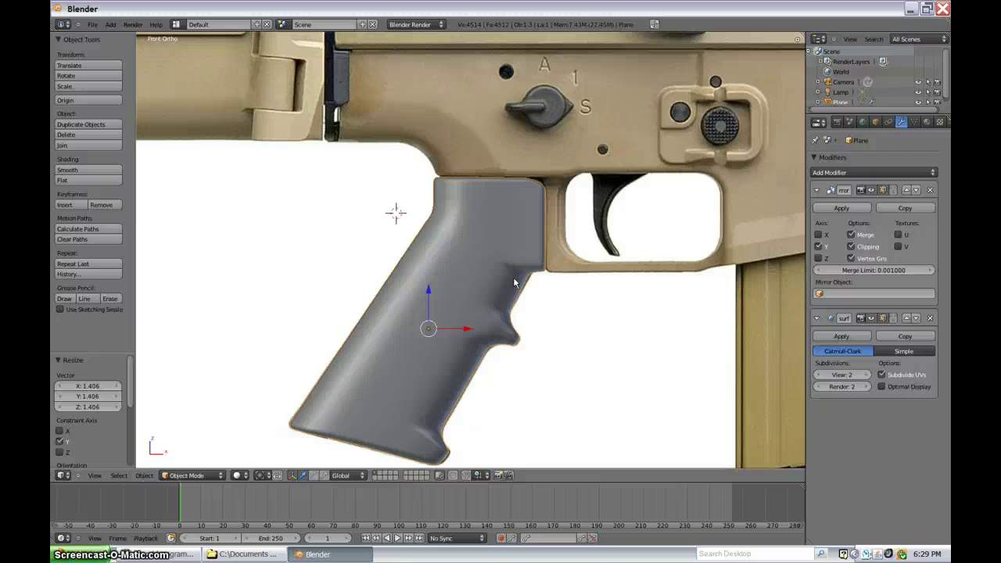
Step: Save the project over the existing Scar H.blend in the Blender Files folder
{"action": "key", "text": "ctrl+s"}
{"action": "left_click", "coordinate": [217, 129]}
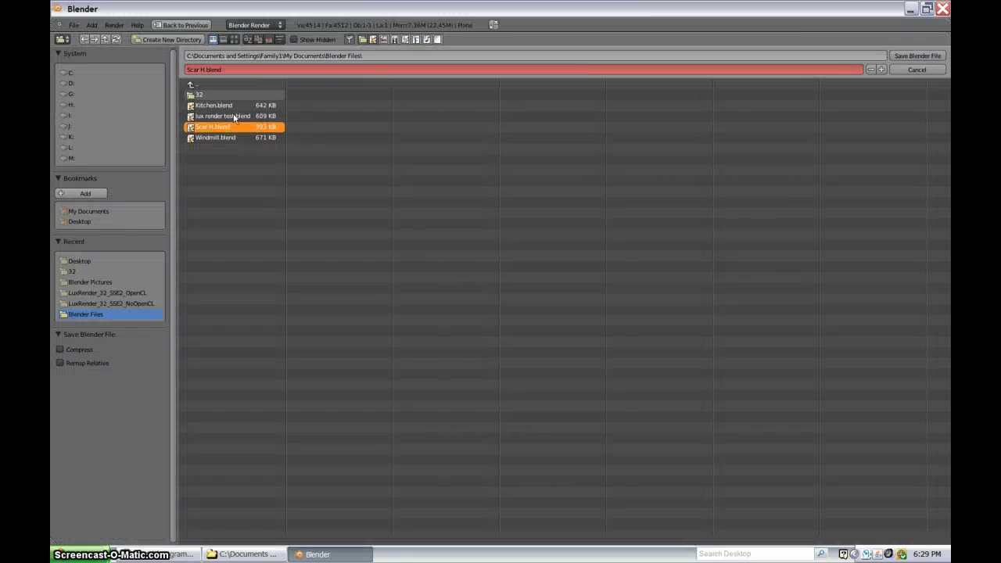
{"action": "left_click", "coordinate": [903, 55]}
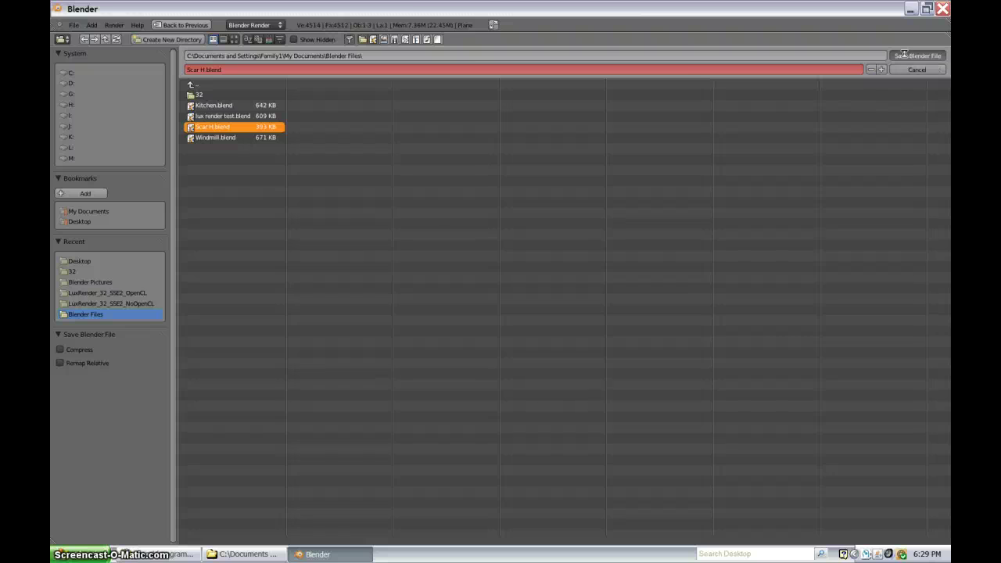